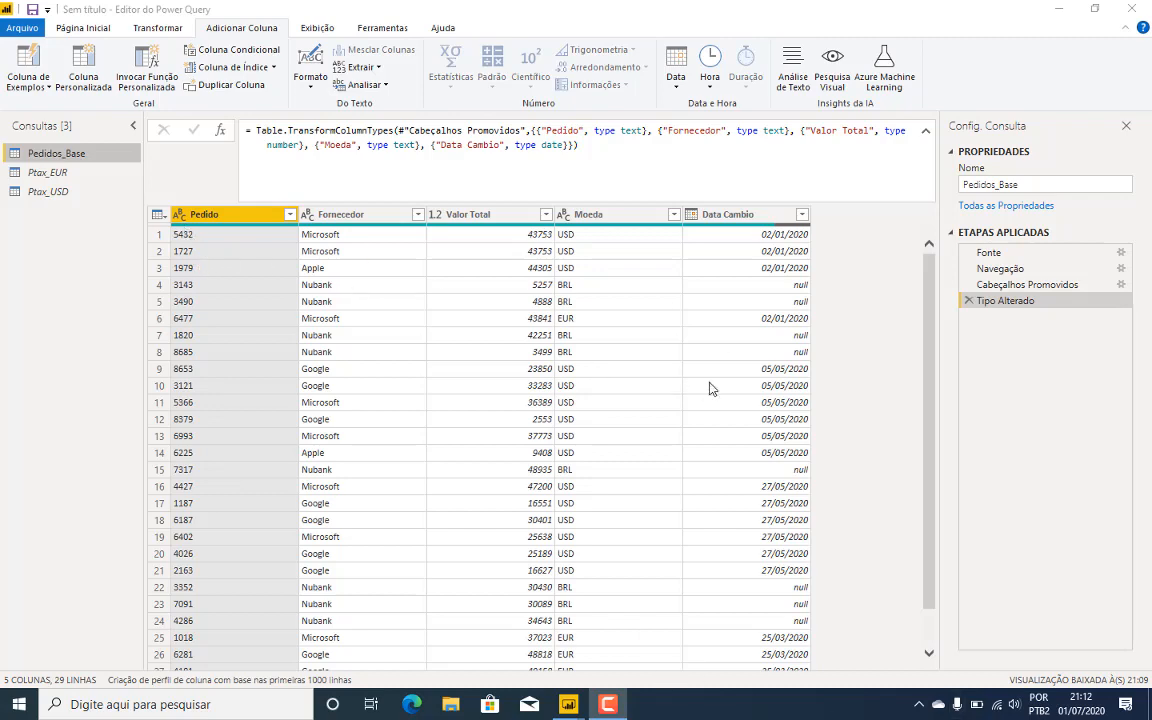
# Step: Examine the order rows in Pedidos_Base, including the currency and exchange date of each order
pyautogui.scroll(-1, 309, 450)
pyautogui.scroll(1, 257, 422)
pyautogui.scroll(-1, 478, 393)
pyautogui.scroll(1, 478, 394)
pyautogui.scroll(-1, 618, 310)
pyautogui.scroll(1, 620, 313)
pyautogui.scroll(-1, 785, 325)
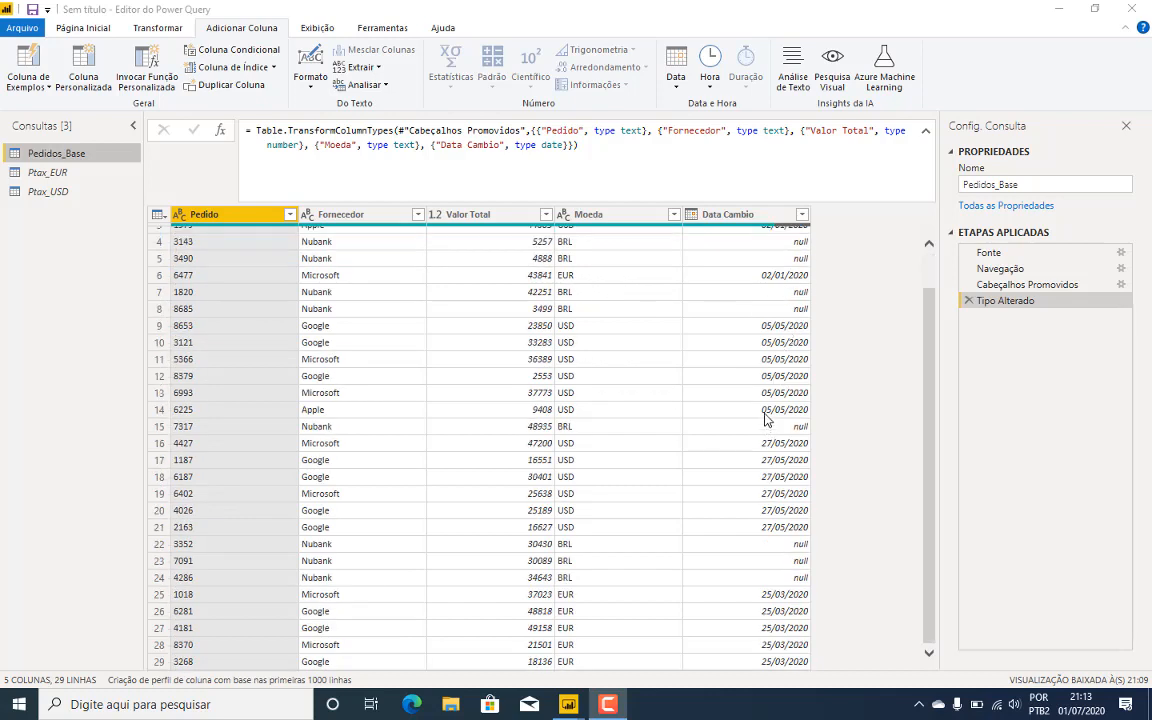
pyautogui.scroll(1, 764, 368)
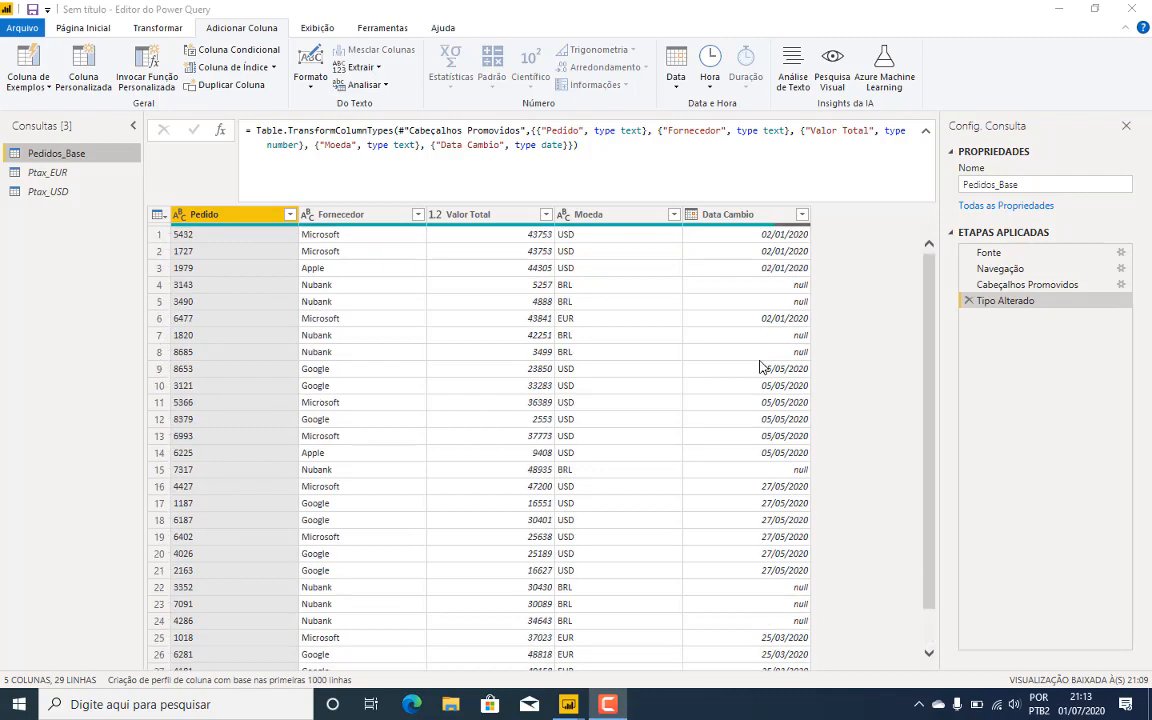
# Step: Review the Ptax_EUR and Ptax_USD quotation queries, including the web source in the Fonte step of Ptax_USD
pyautogui.click(55, 171)
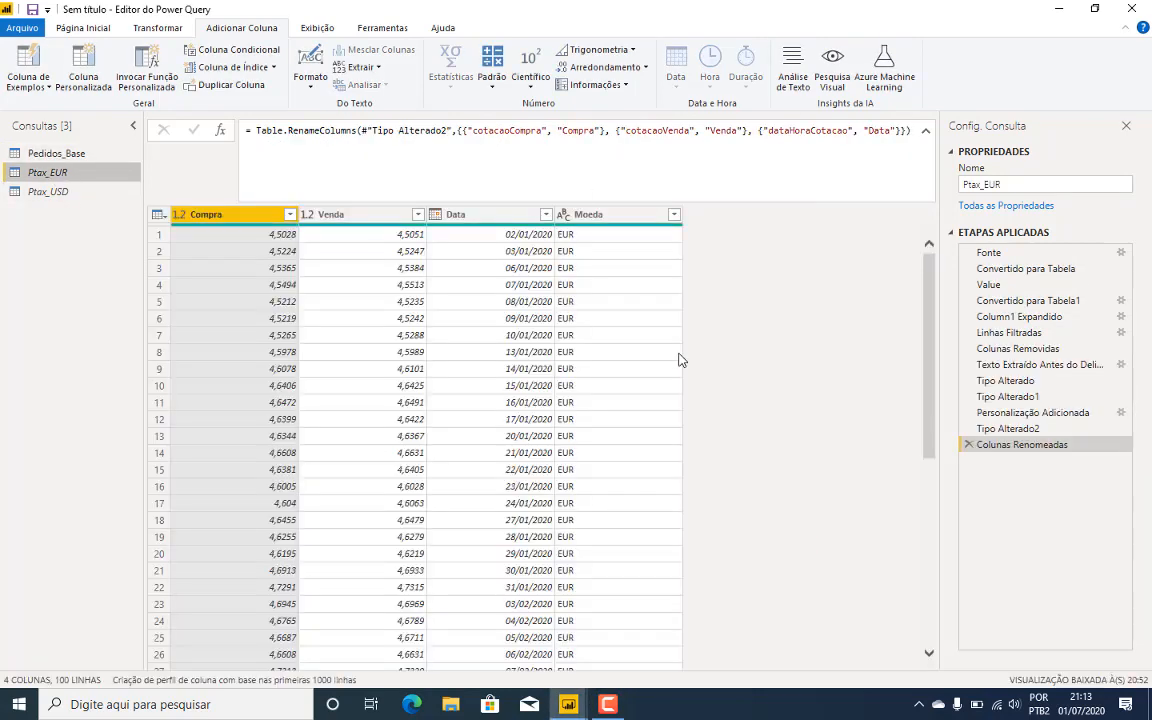
pyautogui.click(50, 191)
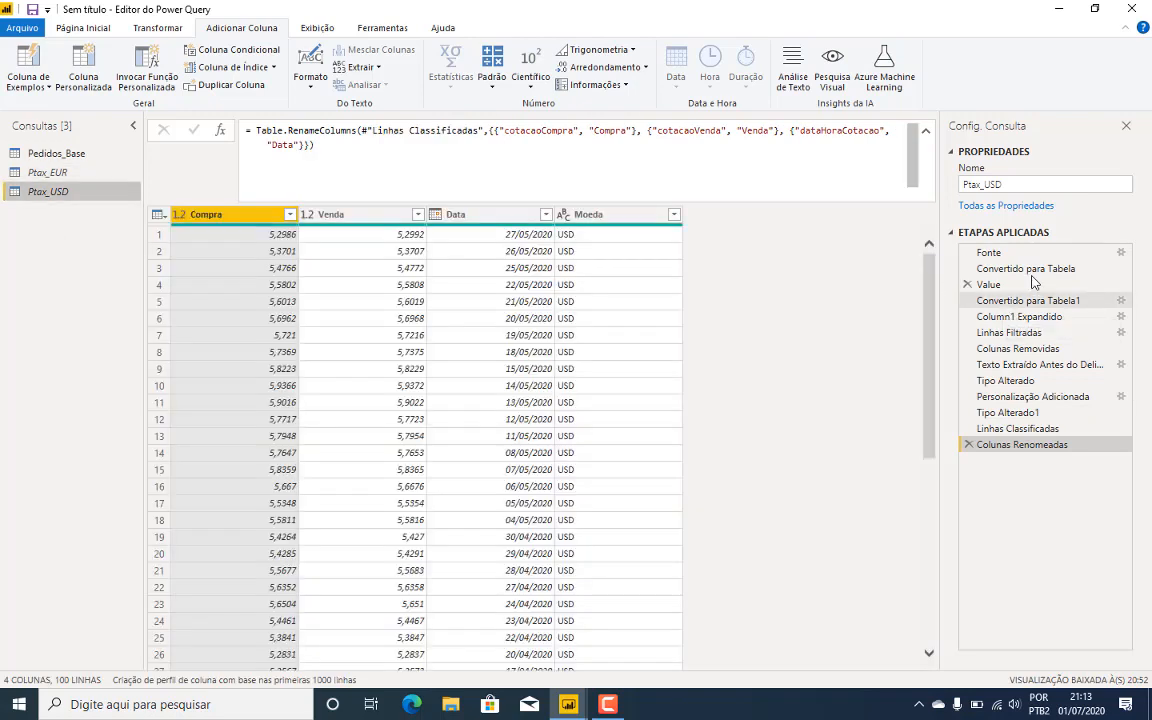
pyautogui.click(978, 253)
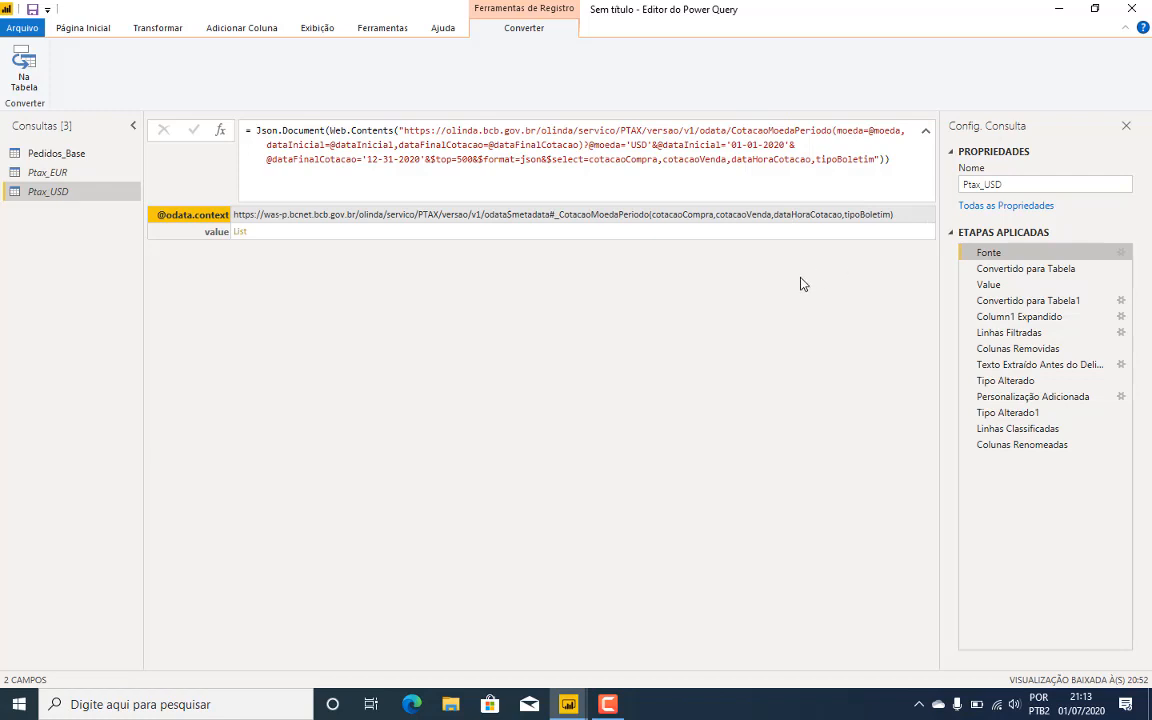
pyautogui.click(985, 451)
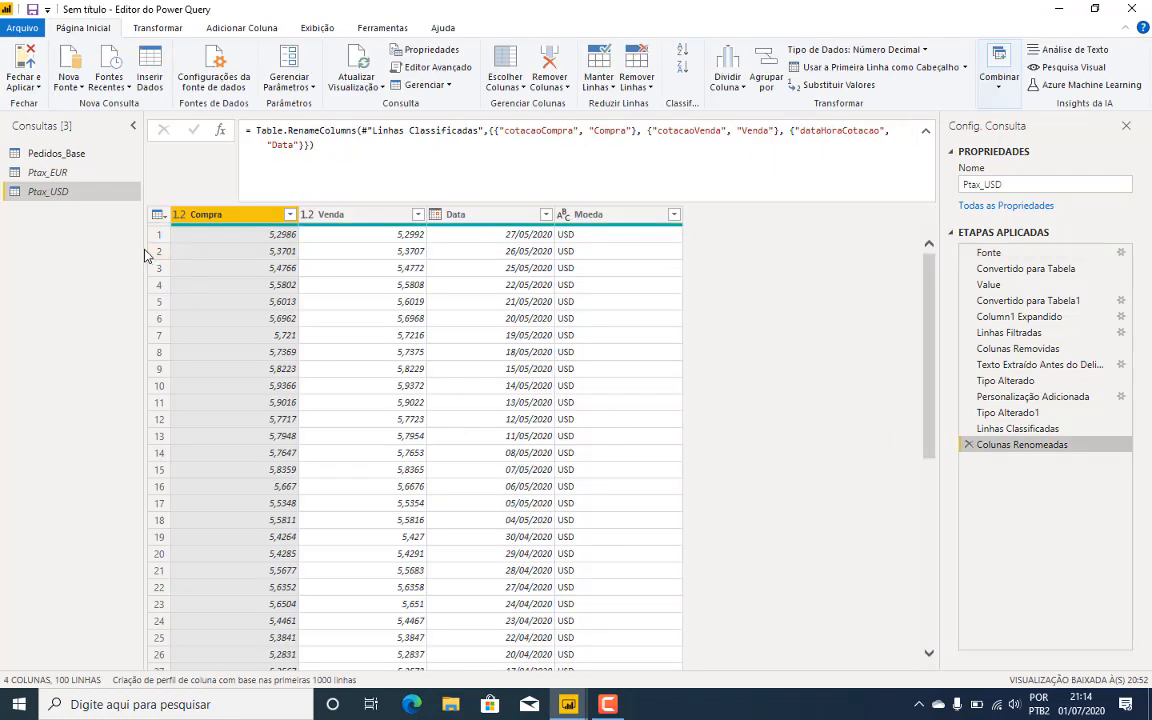
pyautogui.click(48, 173)
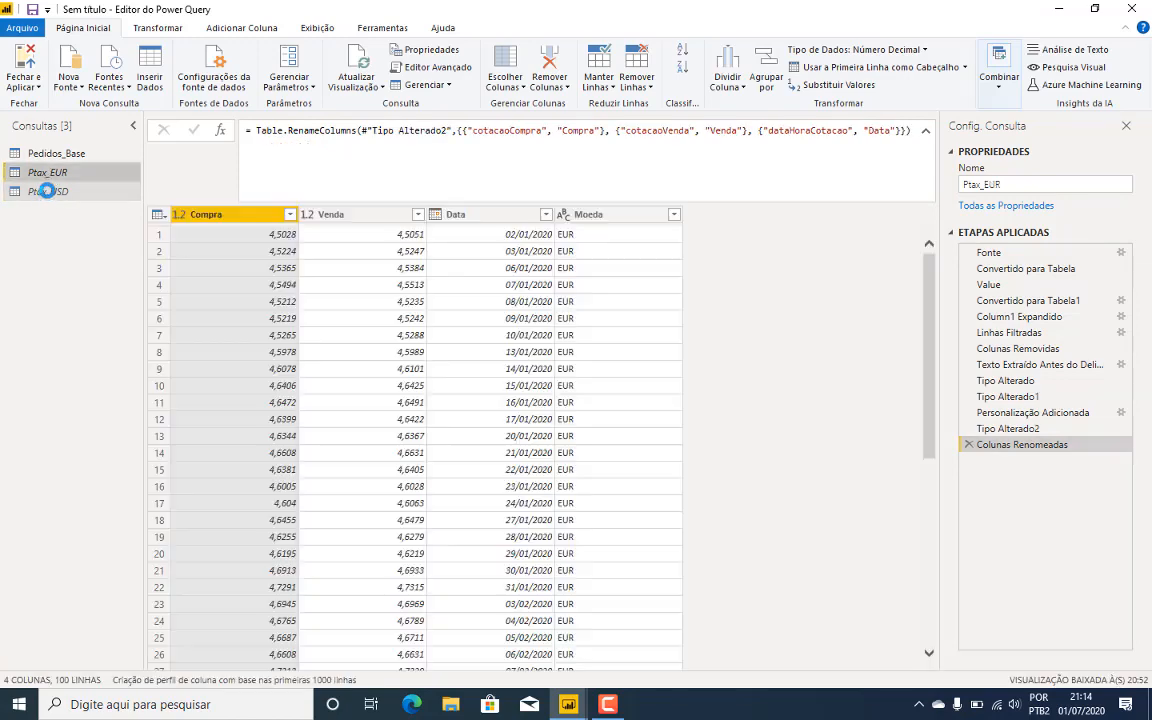
pyautogui.click(46, 191)
pyautogui.rightClick(55, 174)
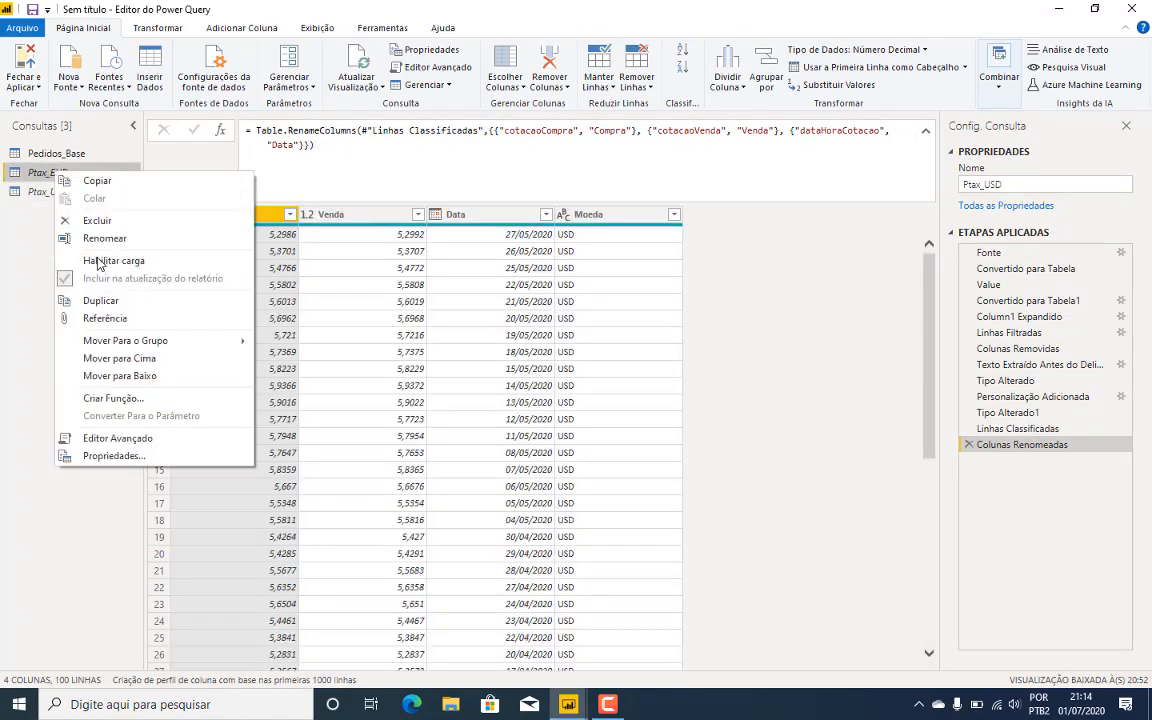
pyautogui.click(25, 230)
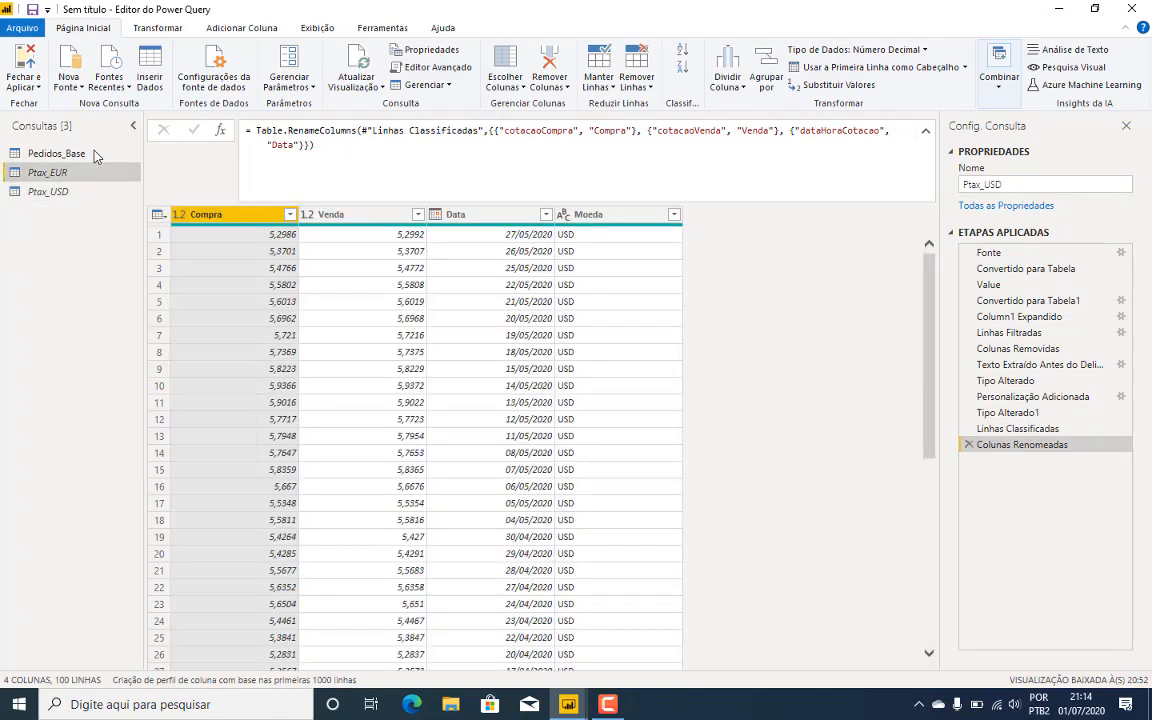
# Step: Create a blank query with the formula =Table.Combine({PTAX_EUR,PTAX_USD})
pyautogui.click(68, 82)
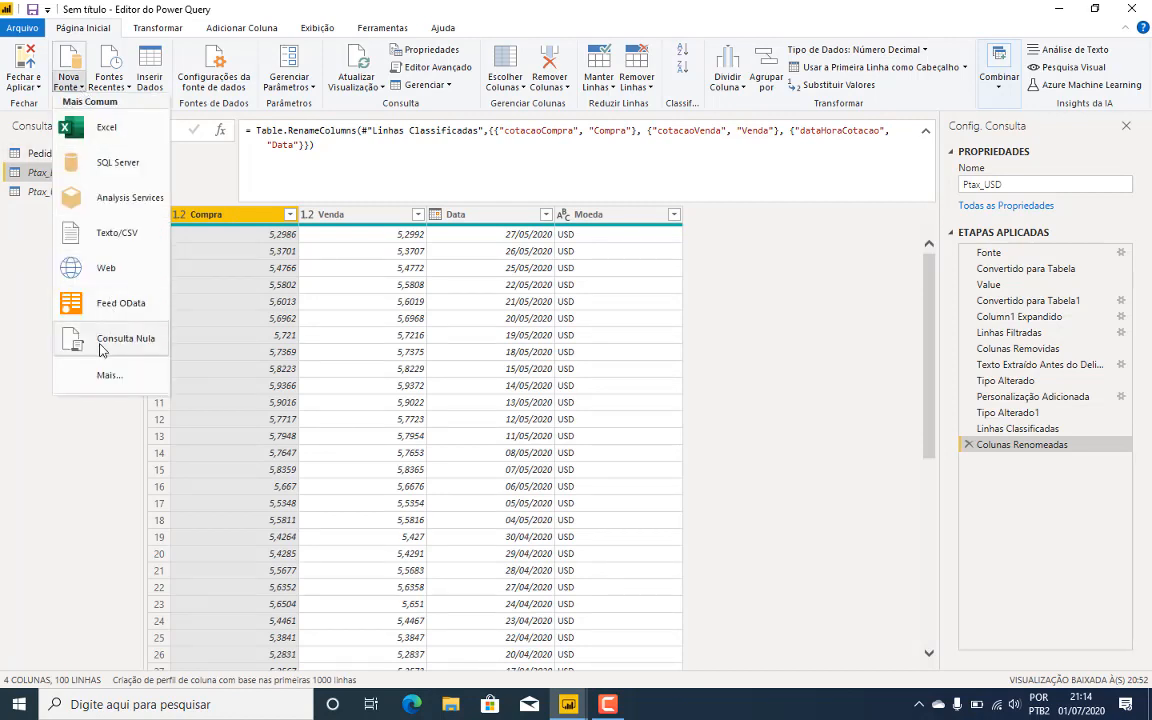
pyautogui.click(105, 340)
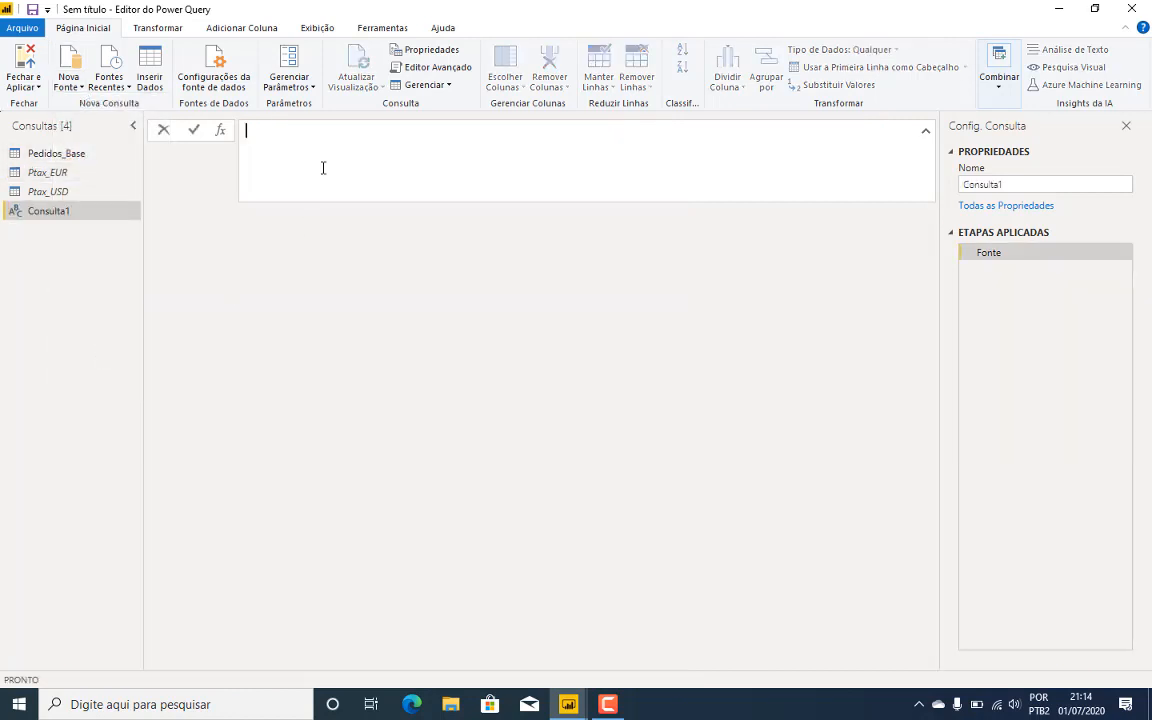
pyautogui.write('=Table.')
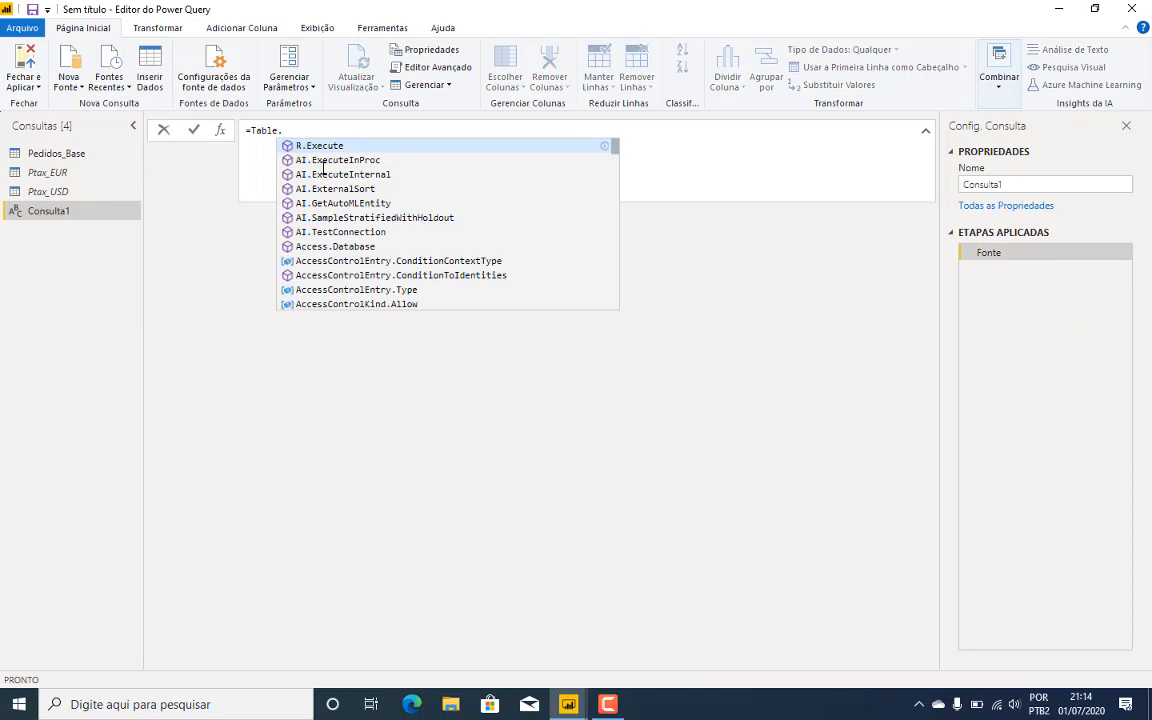
pyautogui.write('Combine')
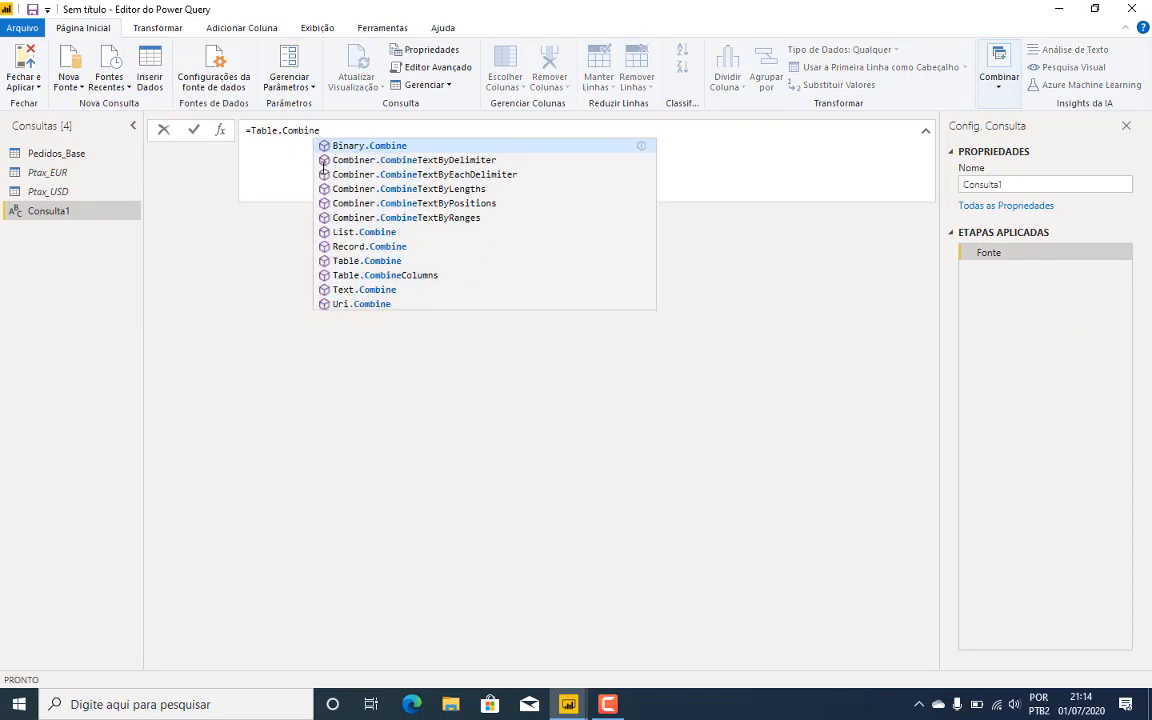
pyautogui.press('Escape')
pyautogui.write('({')
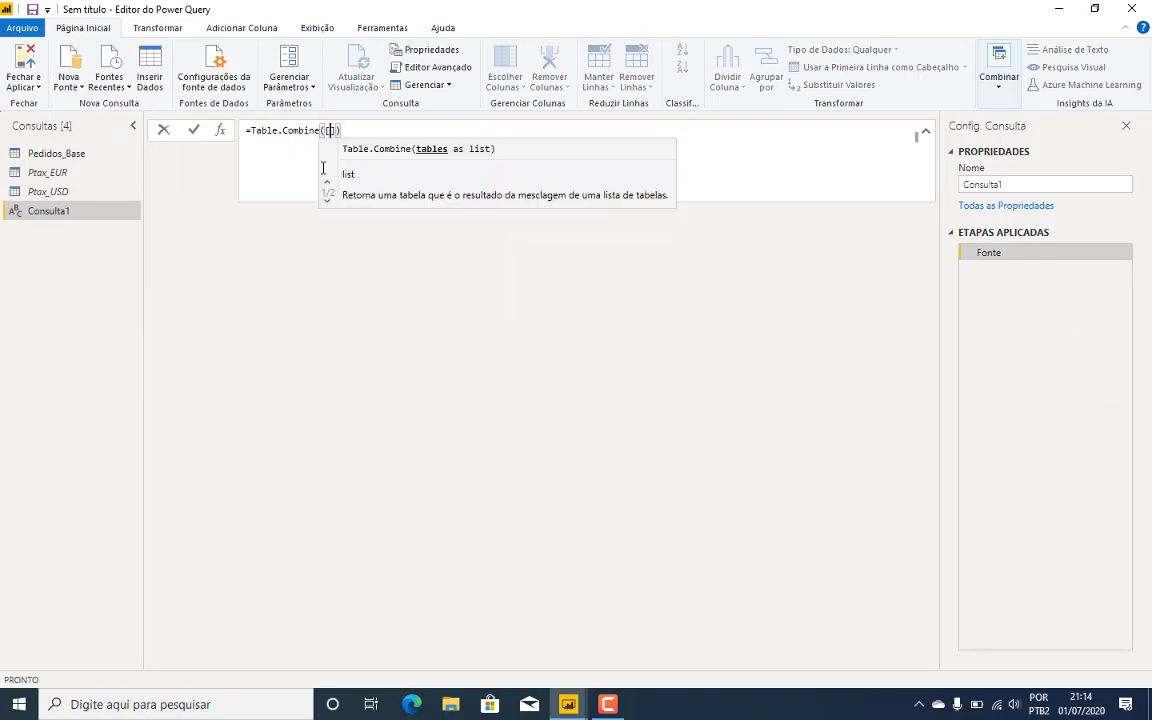
pyautogui.write('[')
pyautogui.press('BackSpace')
pyautogui.write('{PTAX')
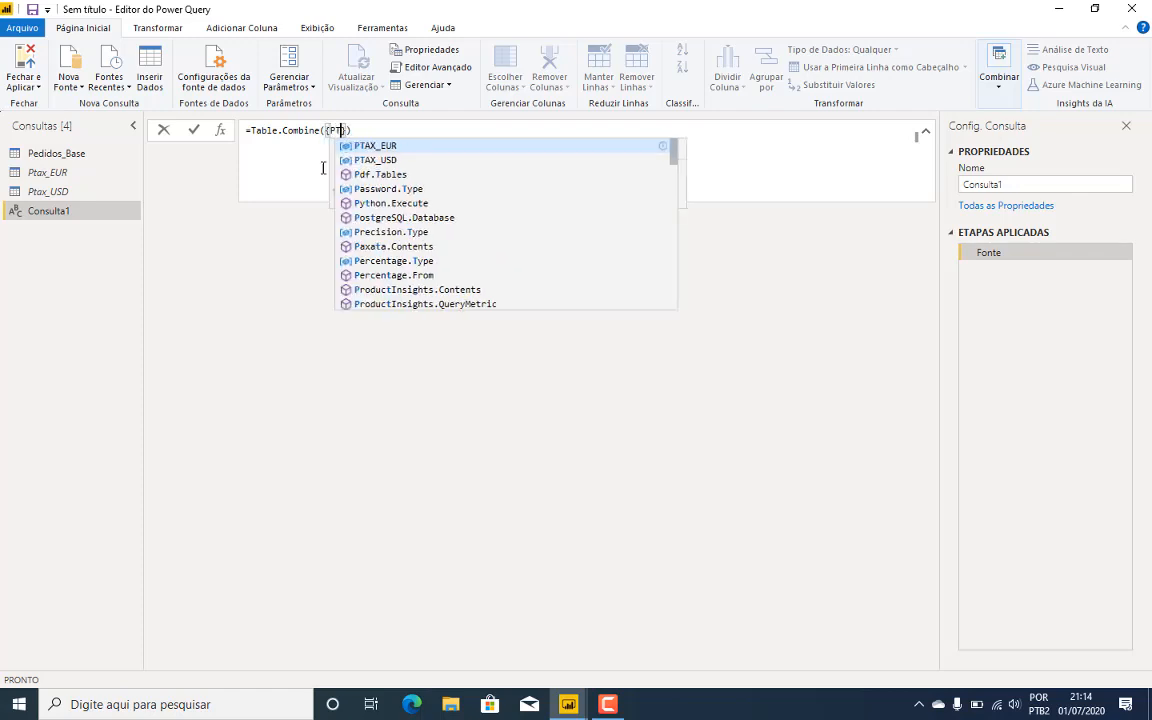
pyautogui.click(403, 147)
pyautogui.write(',')
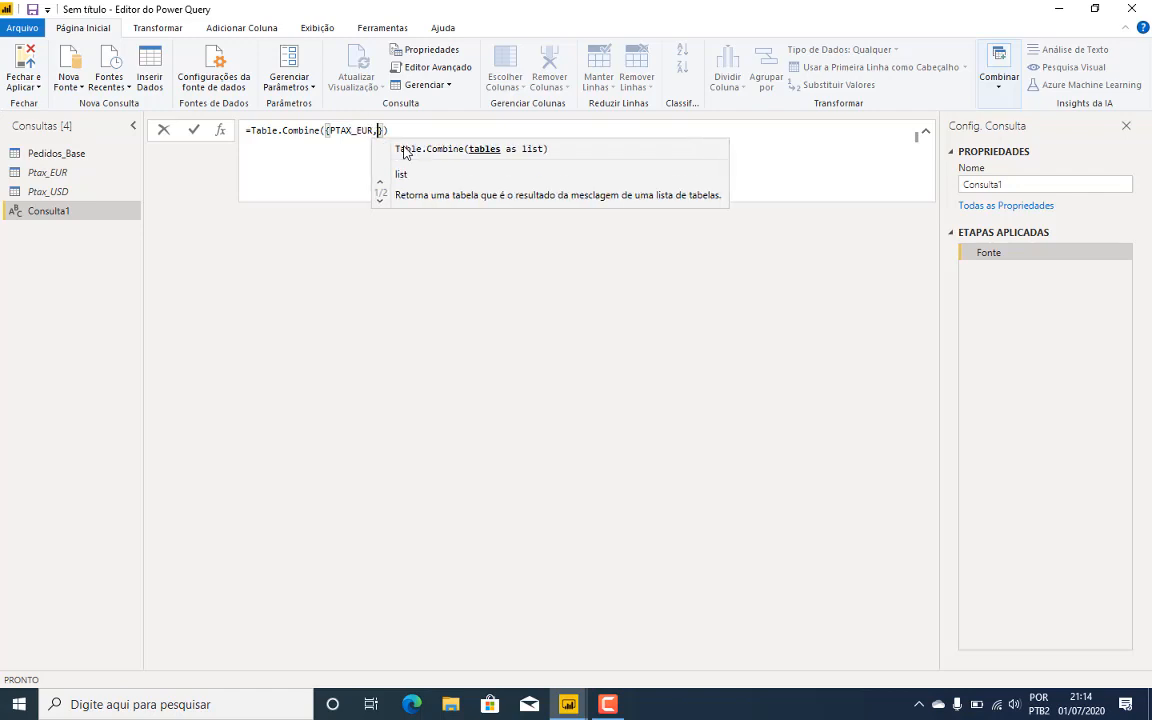
pyautogui.write('PTA')
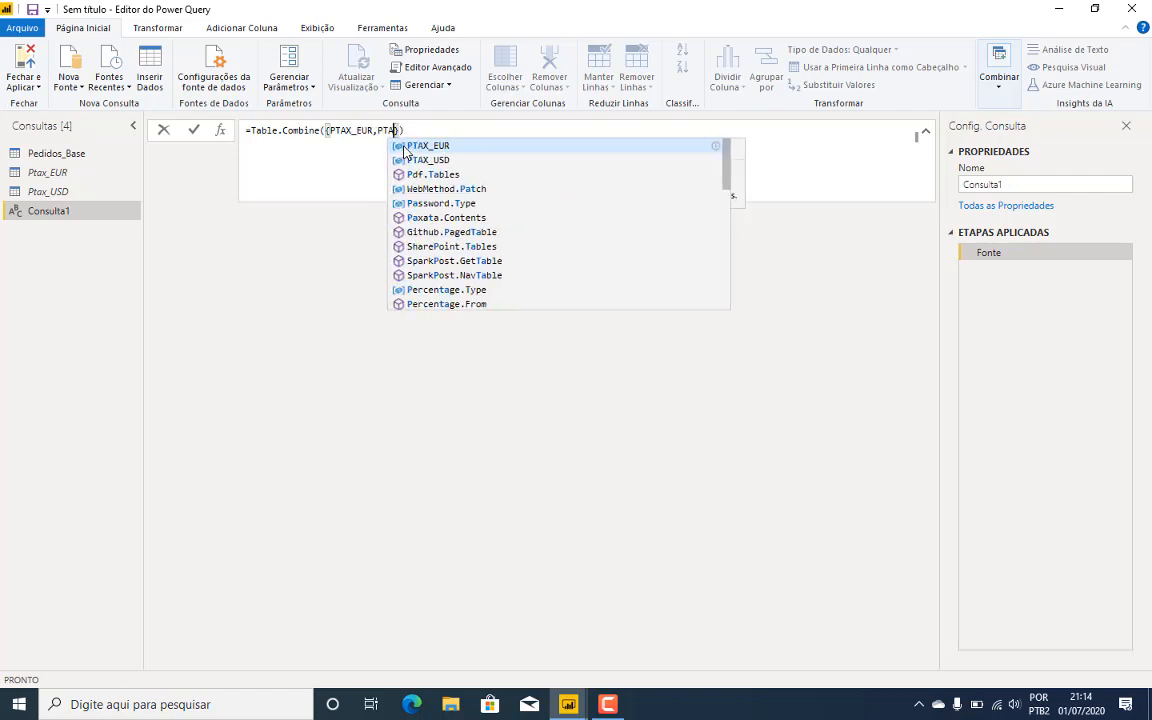
pyautogui.click(405, 160)
pyautogui.write('})')
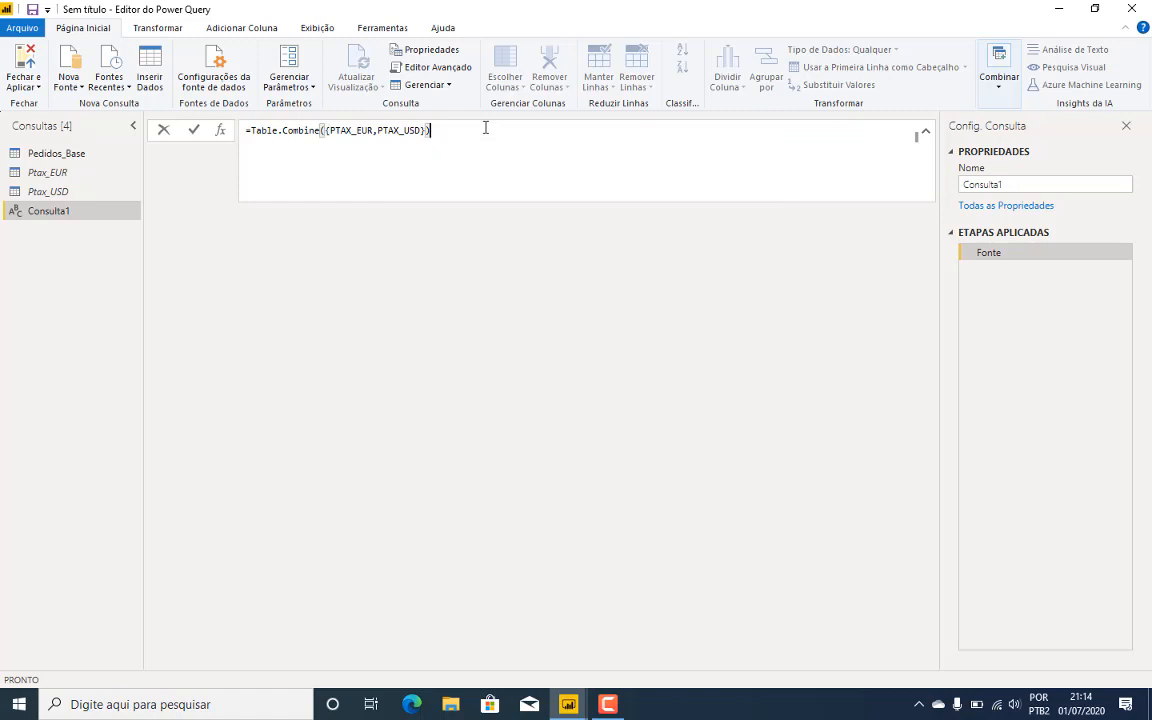
pyautogui.press('Return')
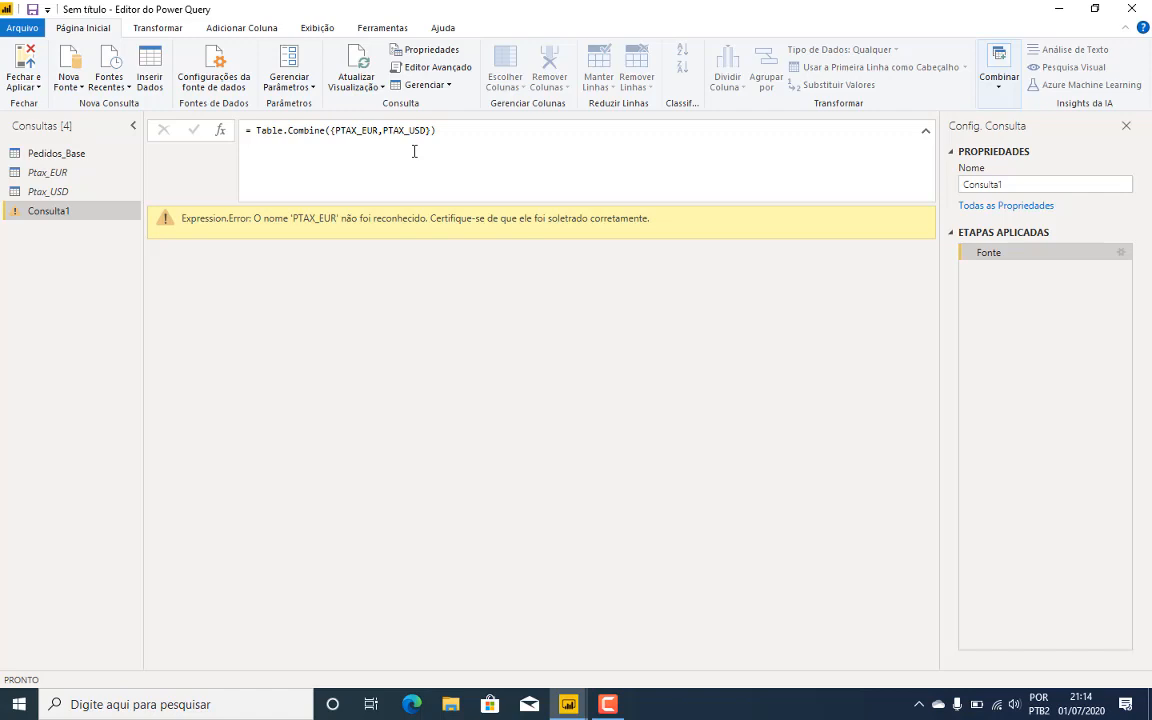
# Step: Correct the query names in the combine formula to Ptax_EUR and Ptax_USD, and check the combined rows
pyautogui.click(359, 130)
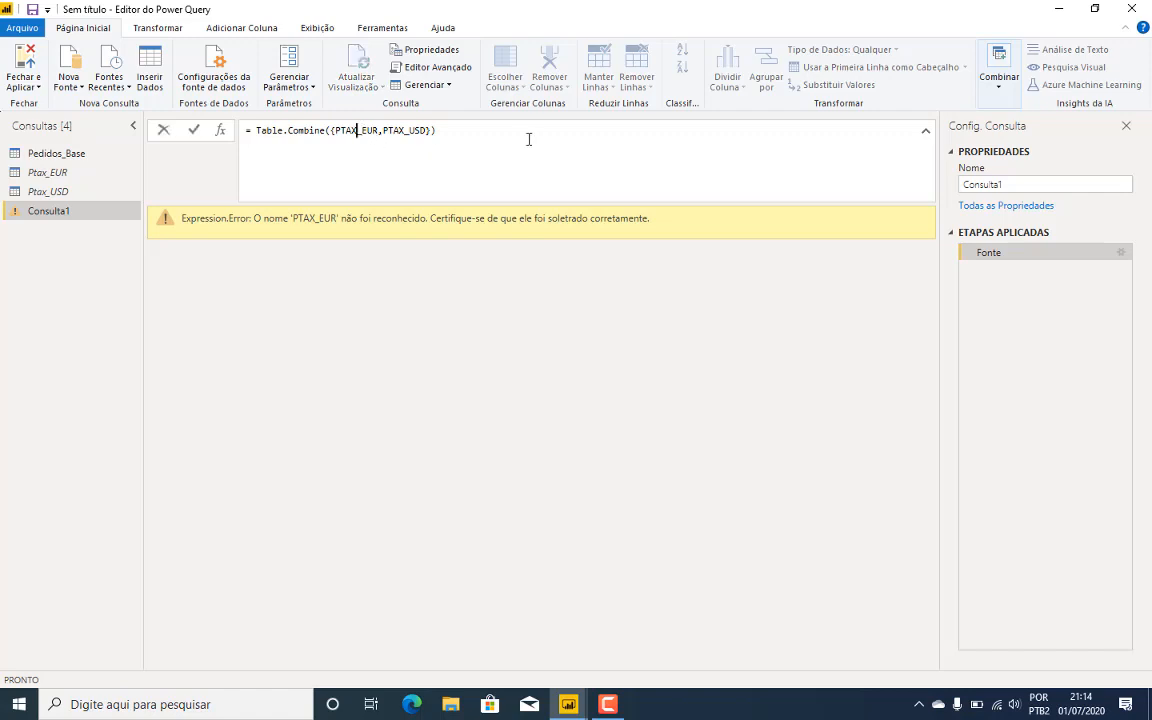
pyautogui.press('BackSpace')
pyautogui.press('BackSpace')
pyautogui.press('BackSpace')
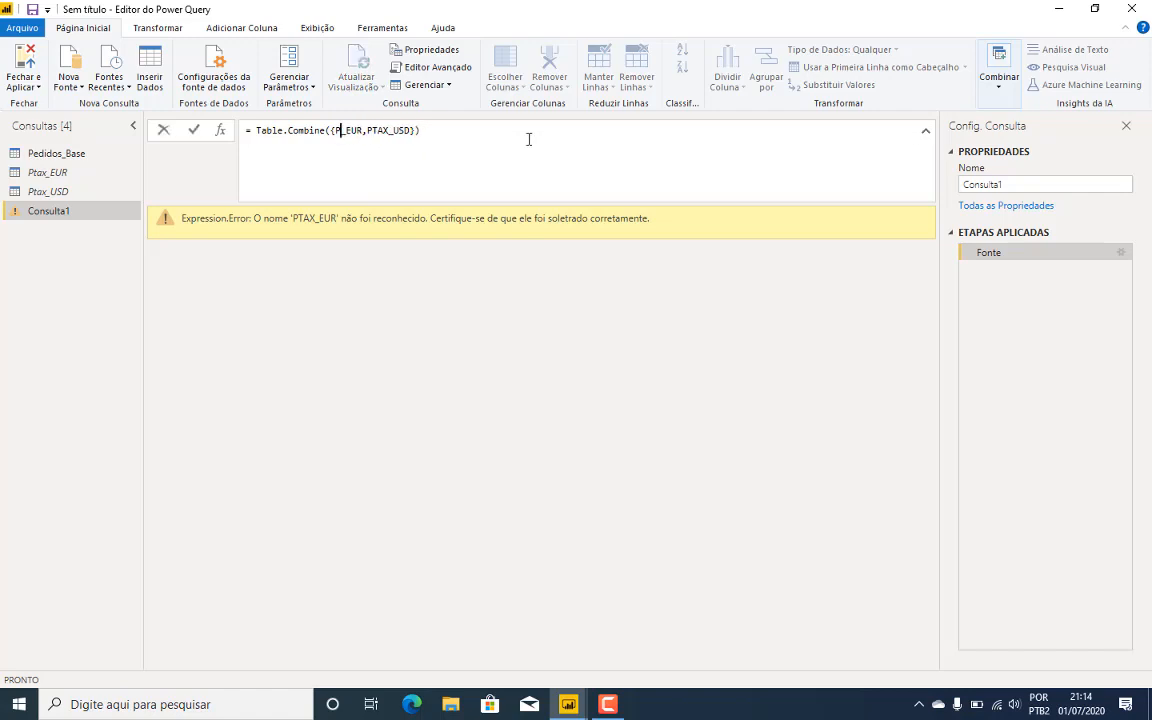
pyautogui.write('tax')
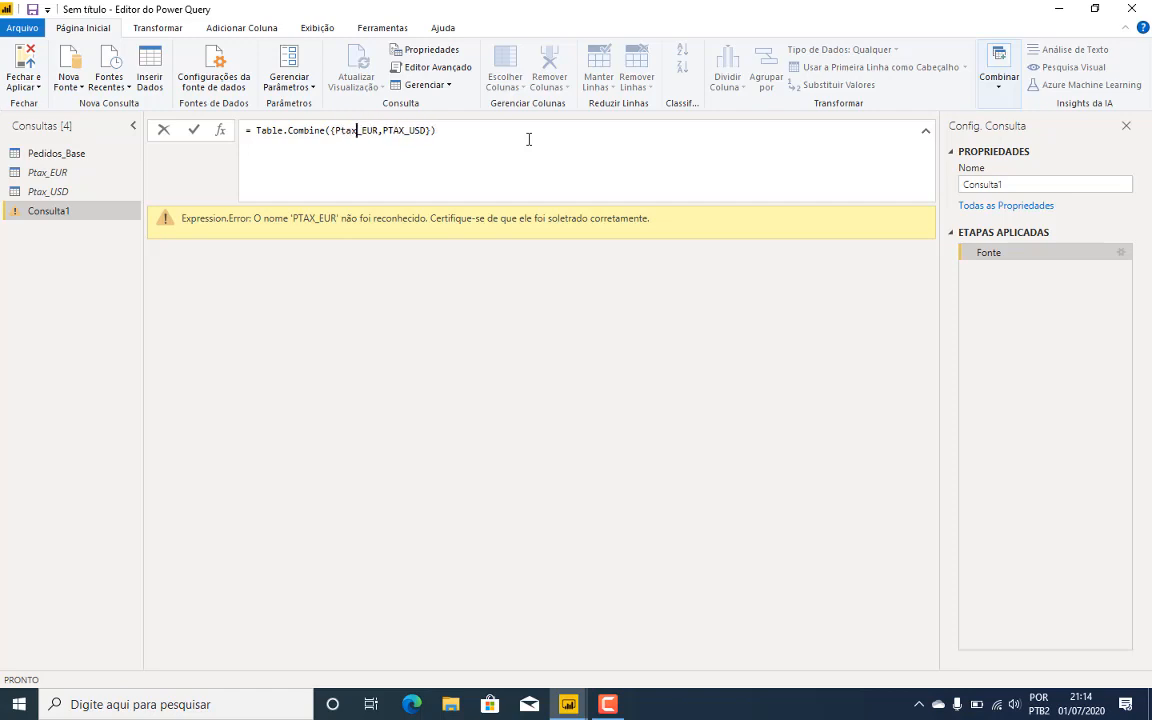
pyautogui.click(404, 130)
pyautogui.press('BackSpace')
pyautogui.press('BackSpace')
pyautogui.press('BackSpace')
pyautogui.write('tax')
pyautogui.press('End')
pyautogui.press('Return')
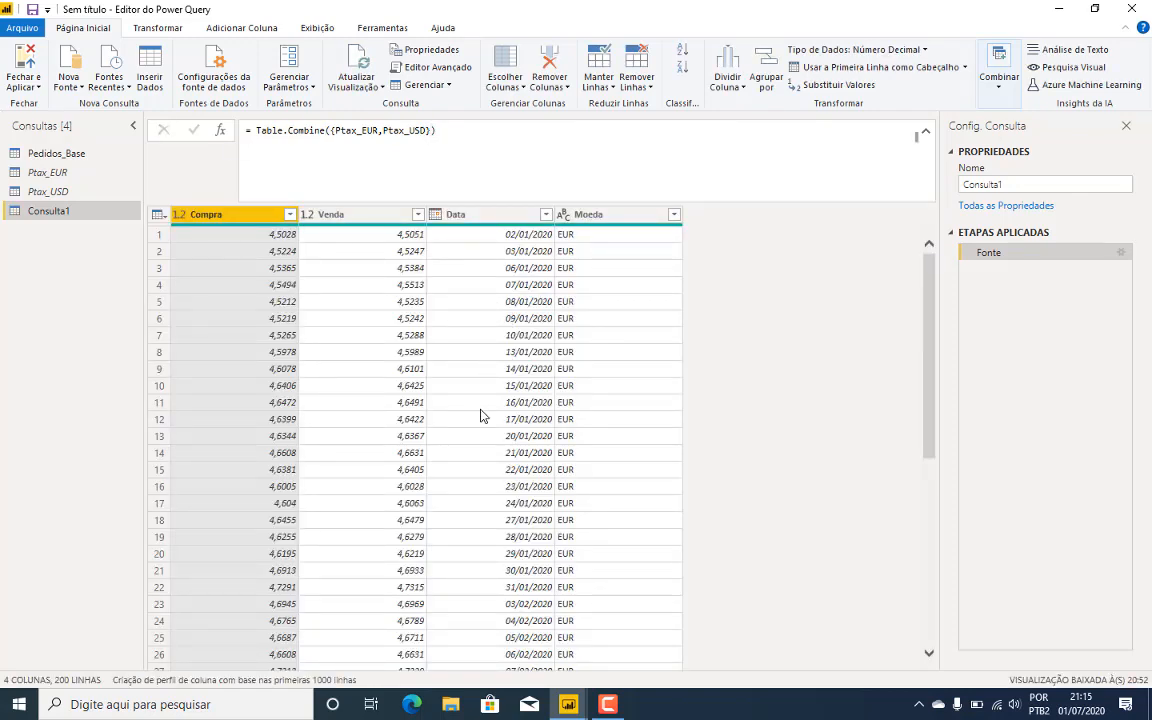
pyautogui.scroll(-7, 392, 389)
pyautogui.scroll(-20, 392, 389)
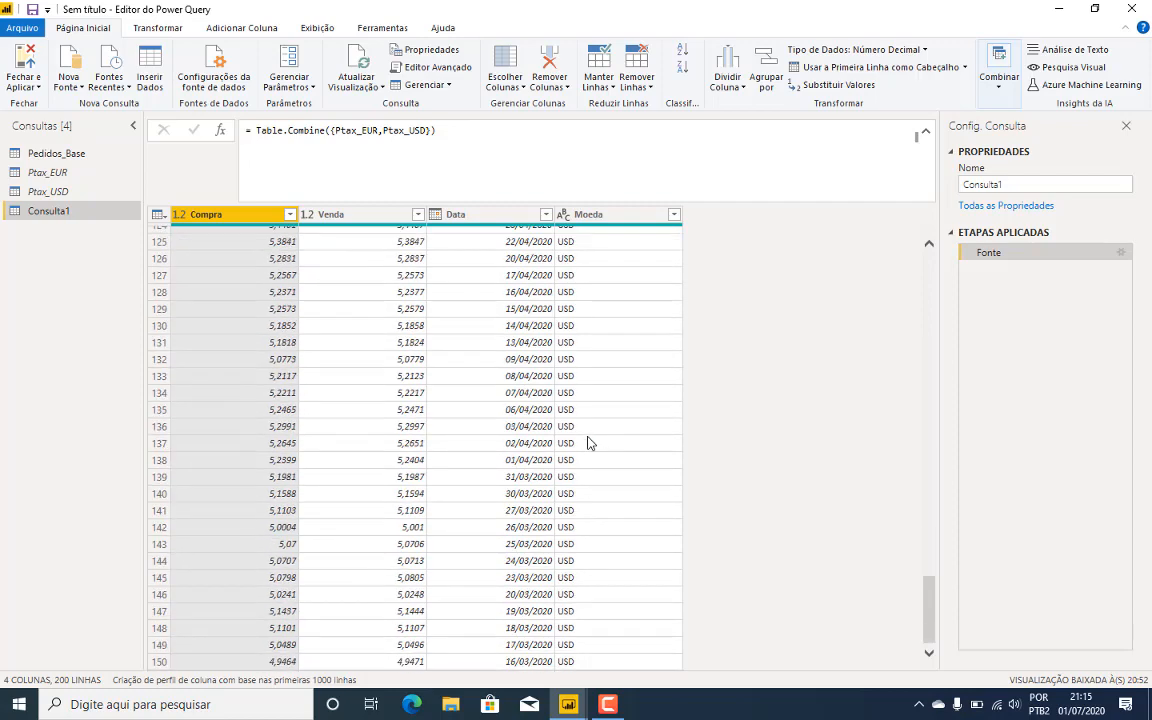
# Step: Rename the combined query as Ptax_Consolidado and disable its load into the report
pyautogui.click(975, 184)
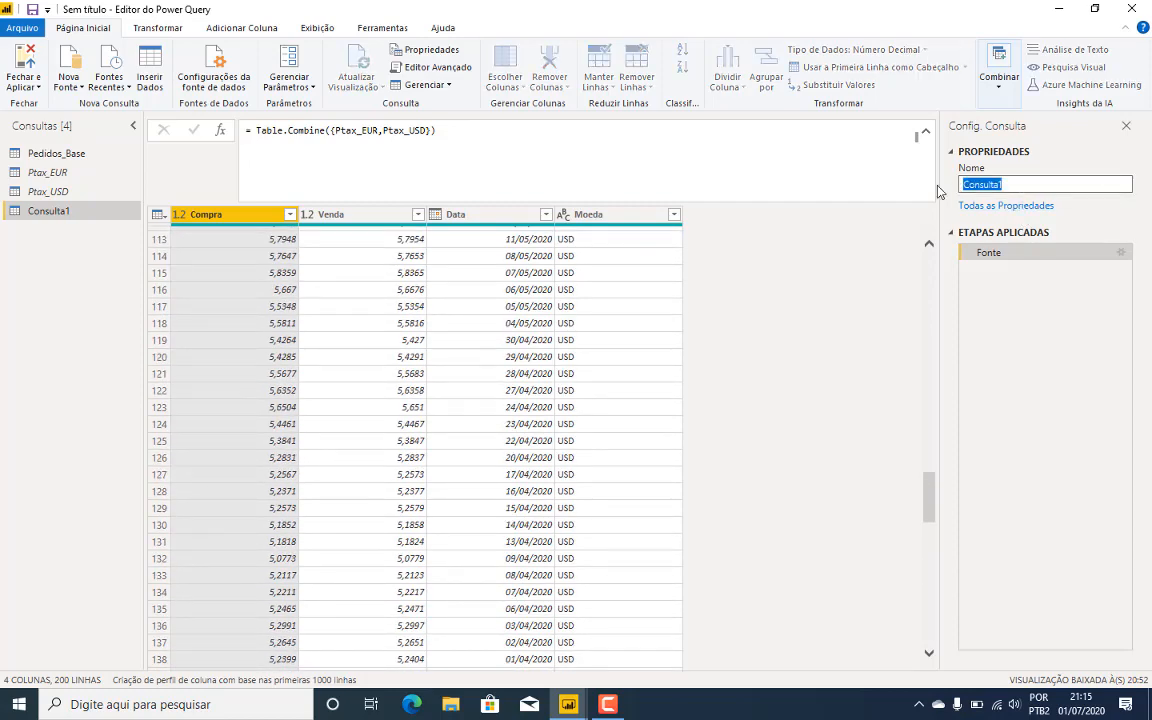
pyautogui.write('Ptax_Consolidado')
pyautogui.press('Return')
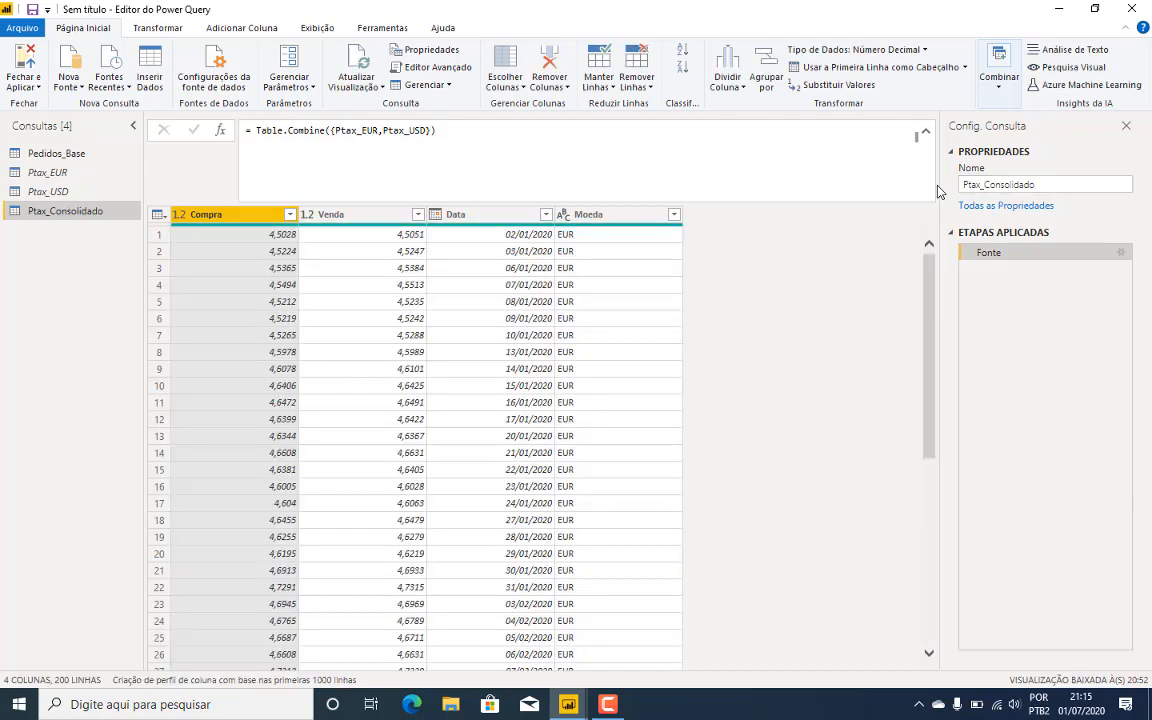
pyautogui.rightClick(25, 216)
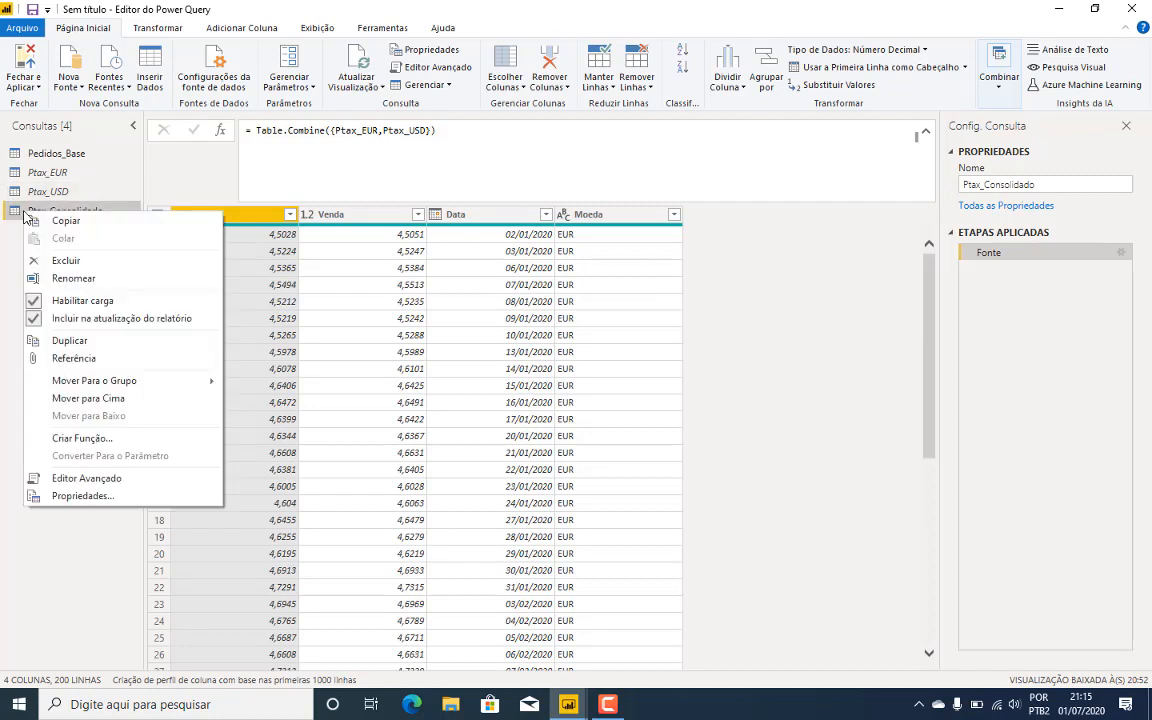
pyautogui.click(42, 301)
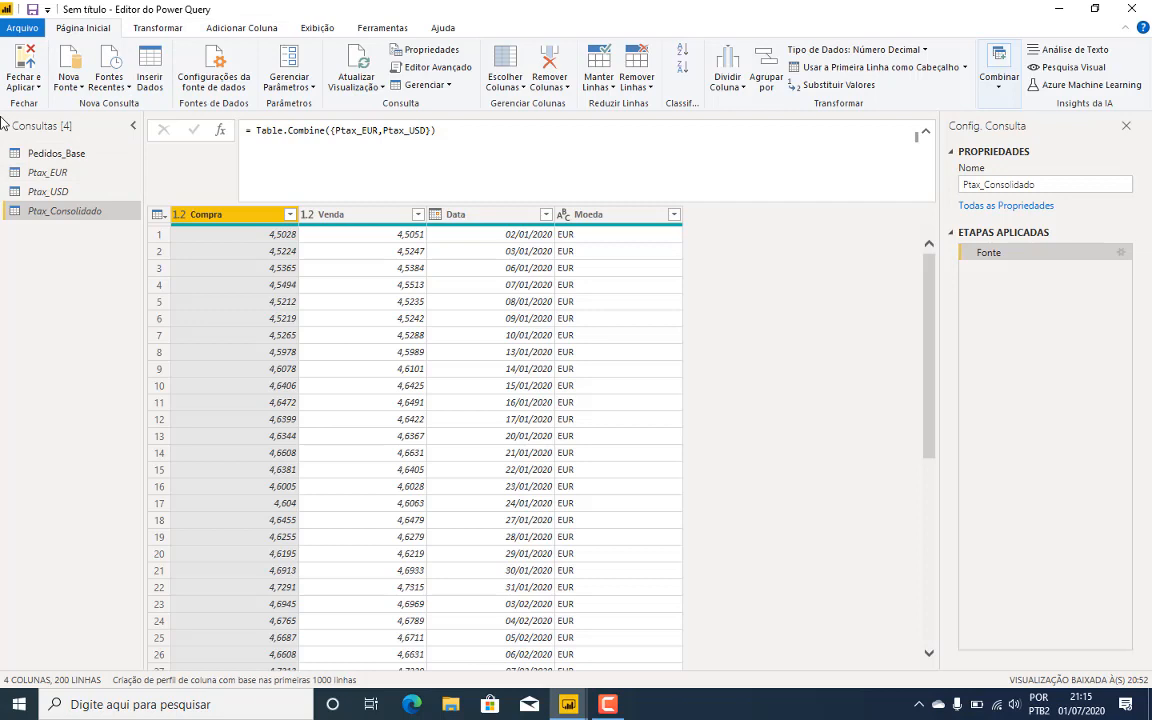
# Step: Sort the Ptax_EUR query by the Data column in ascending order and check its last dates
pyautogui.click(46, 174)
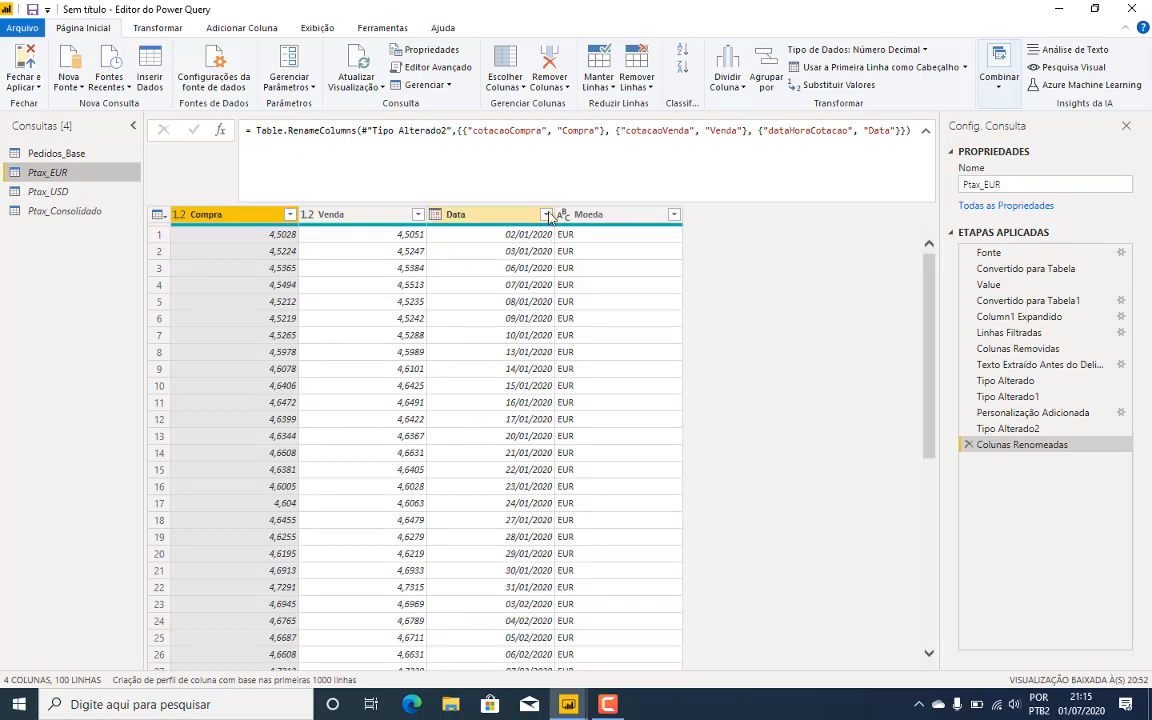
pyautogui.click(545, 214)
pyautogui.click(512, 226)
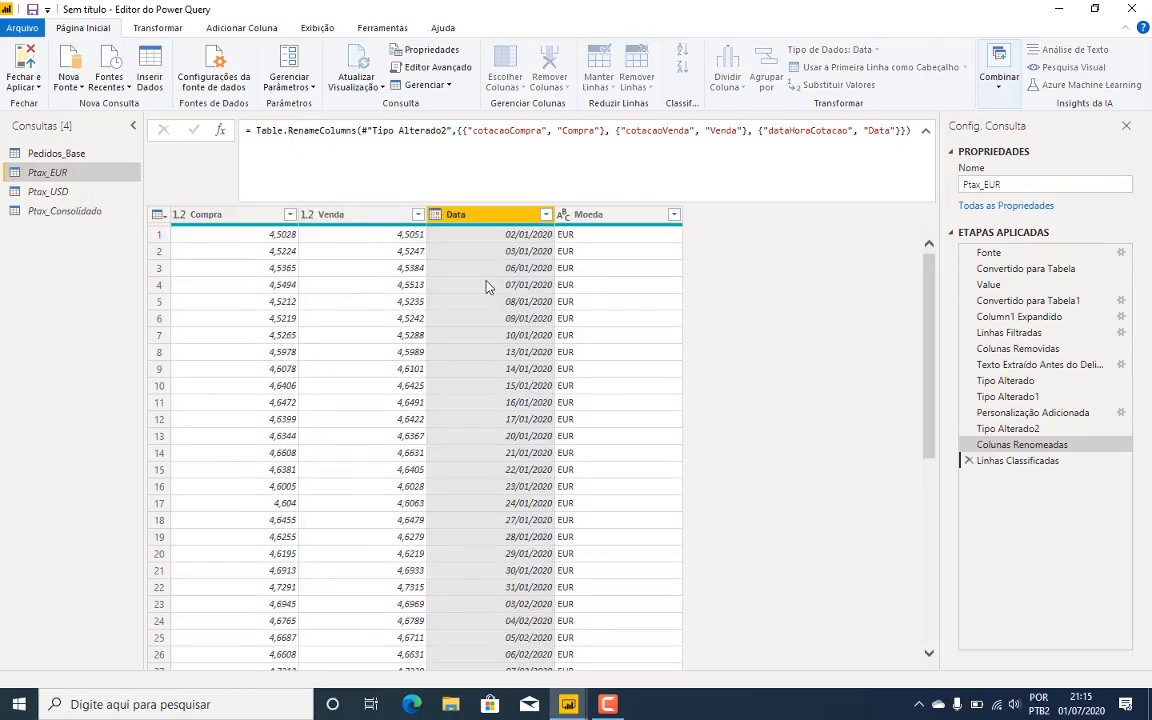
pyautogui.scroll(-15, 487, 285)
pyautogui.scroll(-5, 487, 285)
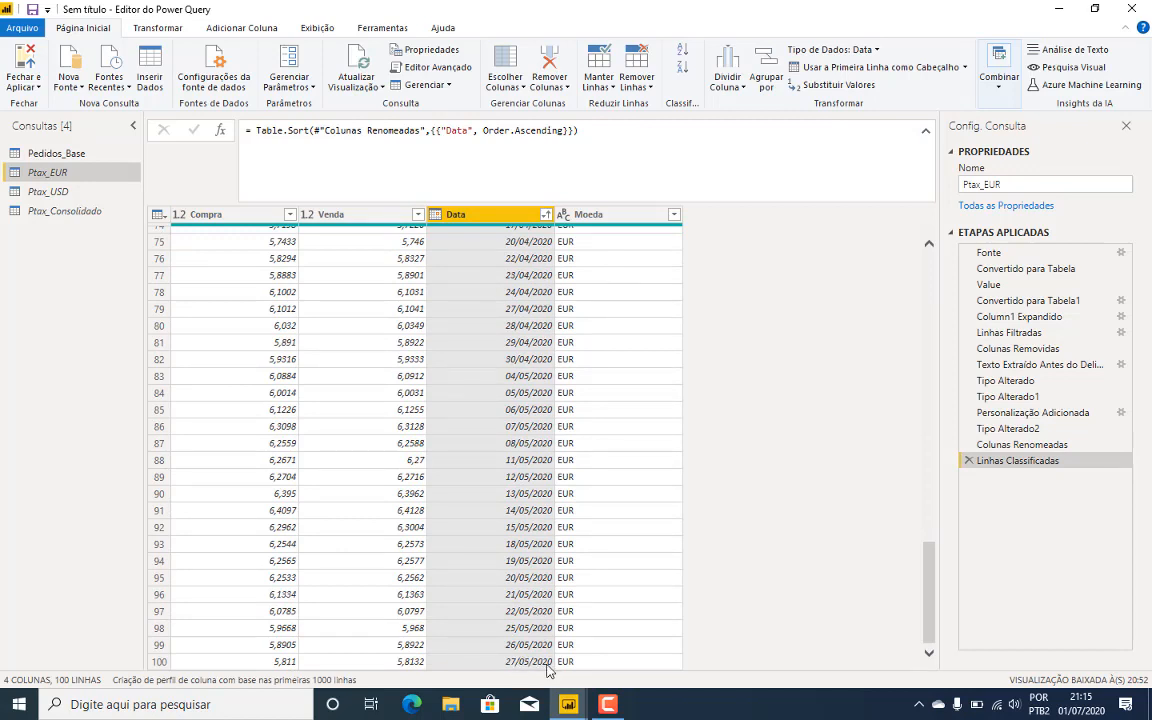
# Step: Sort the Ptax_USD query by the Data column in ascending order
pyautogui.click(48, 191)
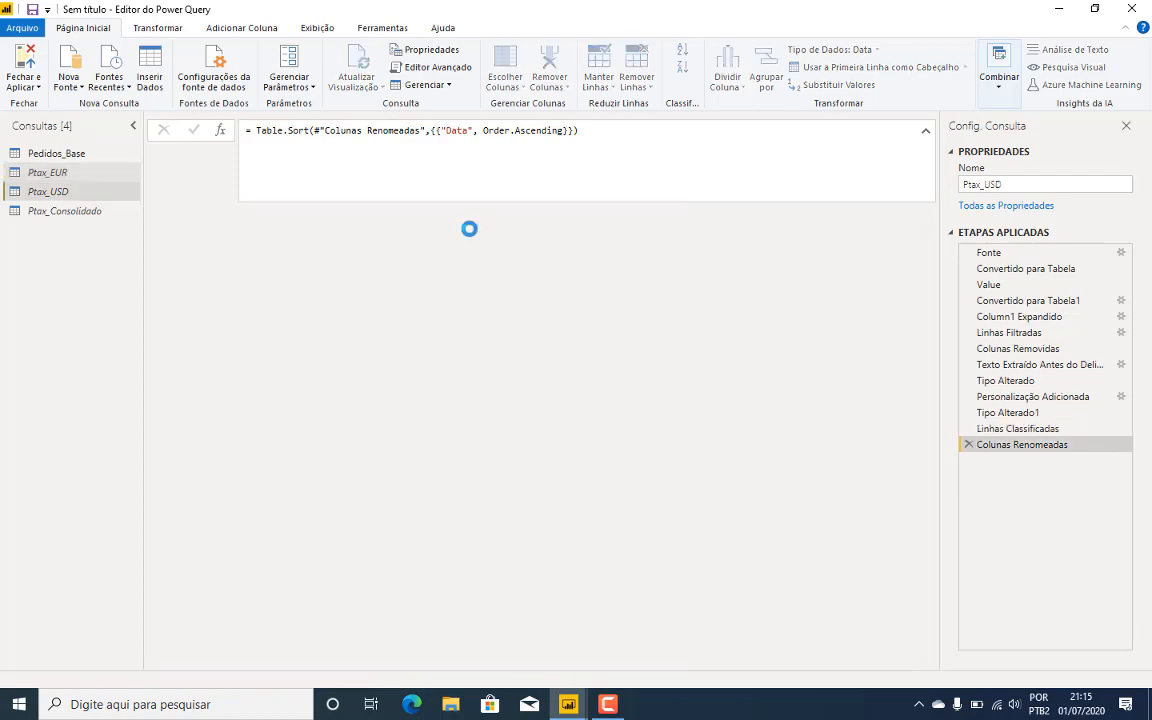
pyautogui.click(536, 215)
pyautogui.click(546, 215)
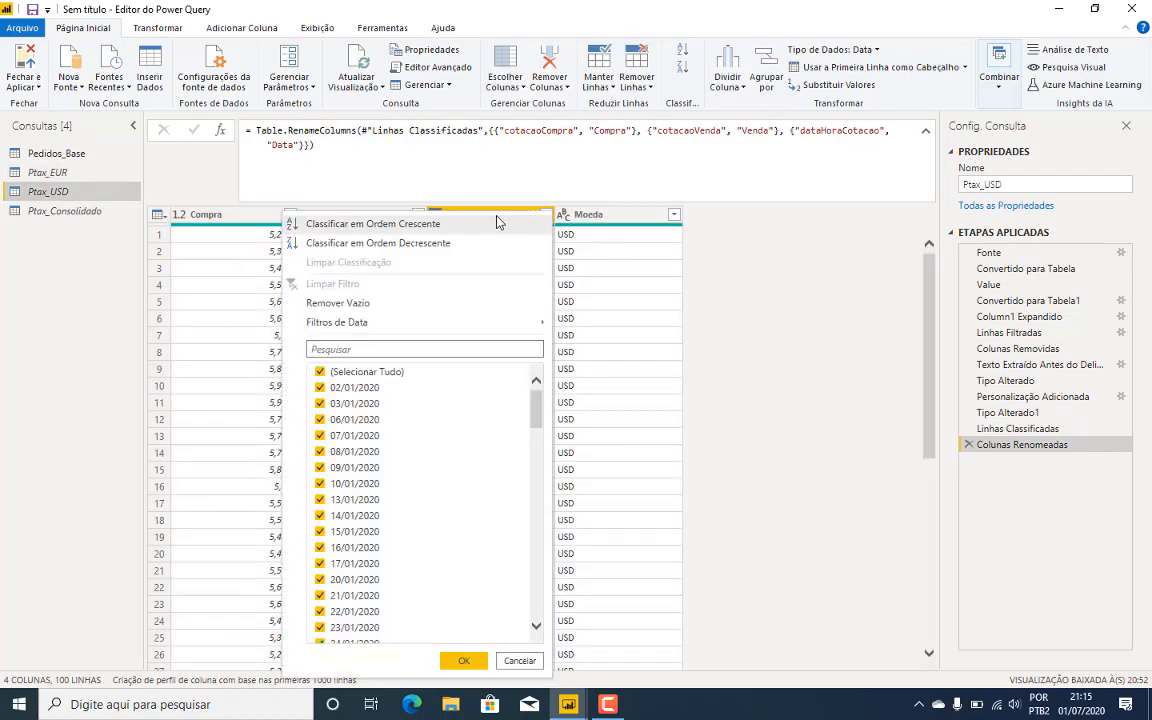
pyautogui.click(497, 223)
pyautogui.scroll(-5, 505, 325)
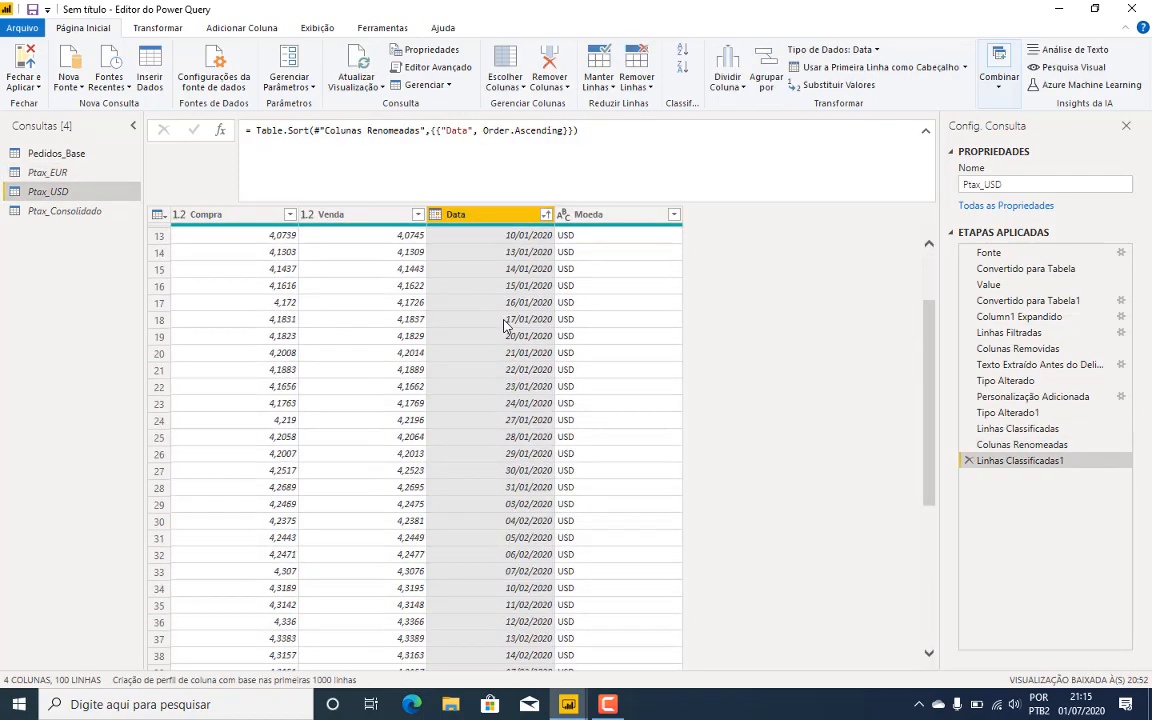
pyautogui.scroll(5, 505, 325)
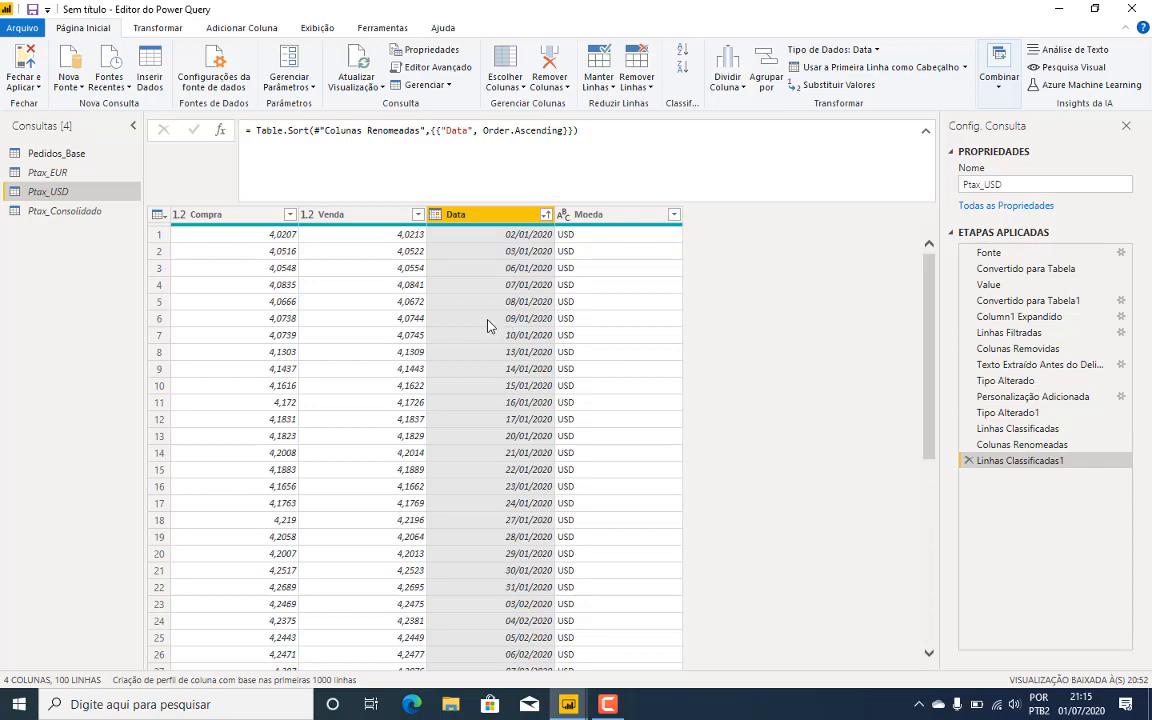
# Step: Start merging Pedidos_Base with another query, using its Moeda and Data Cambio columns as the match keys, in that order
pyautogui.click(84, 155)
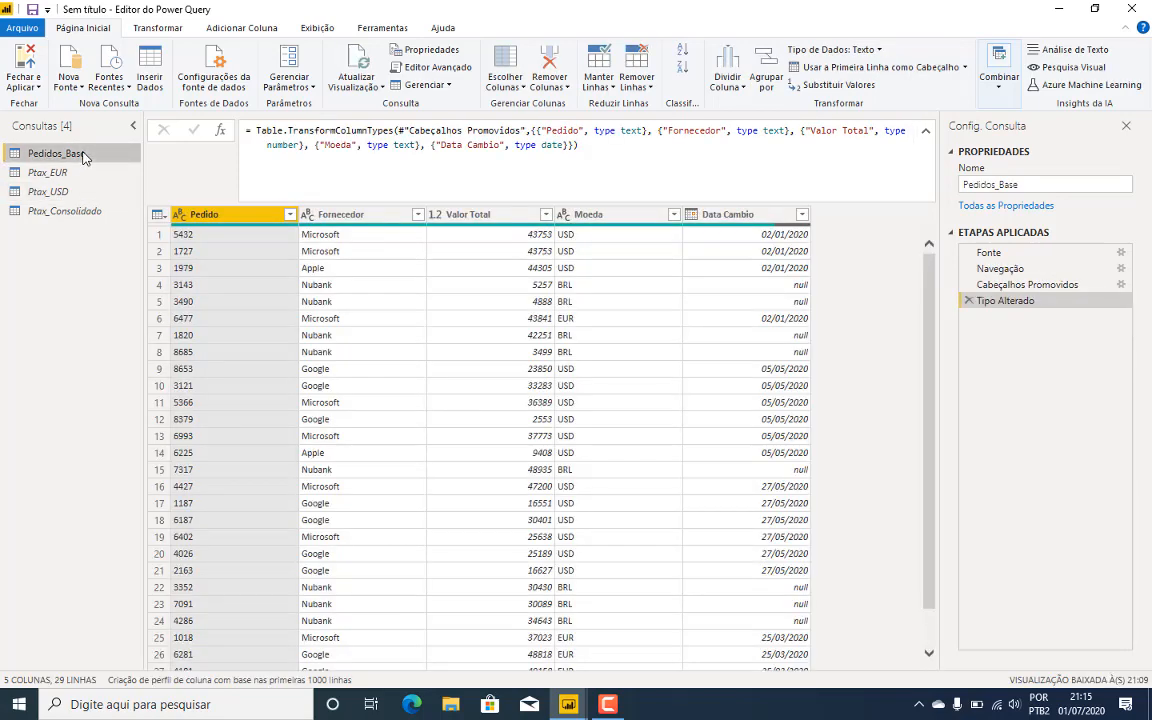
pyautogui.click(95, 212)
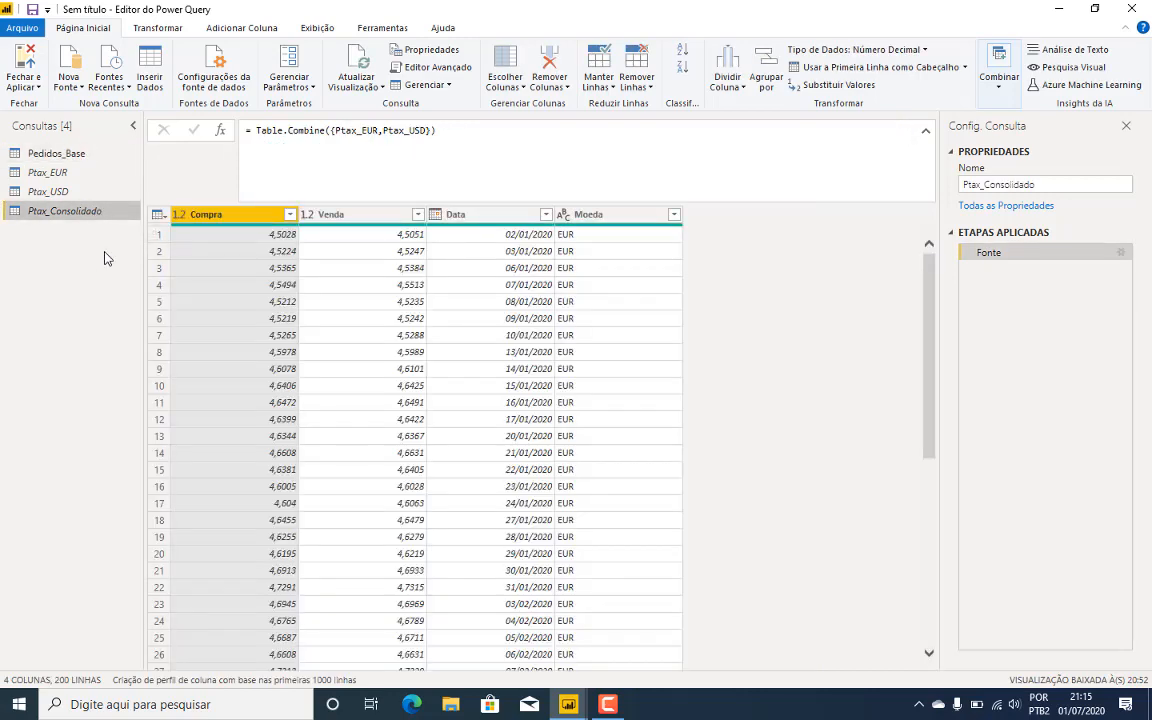
pyautogui.click(72, 153)
pyautogui.click(999, 75)
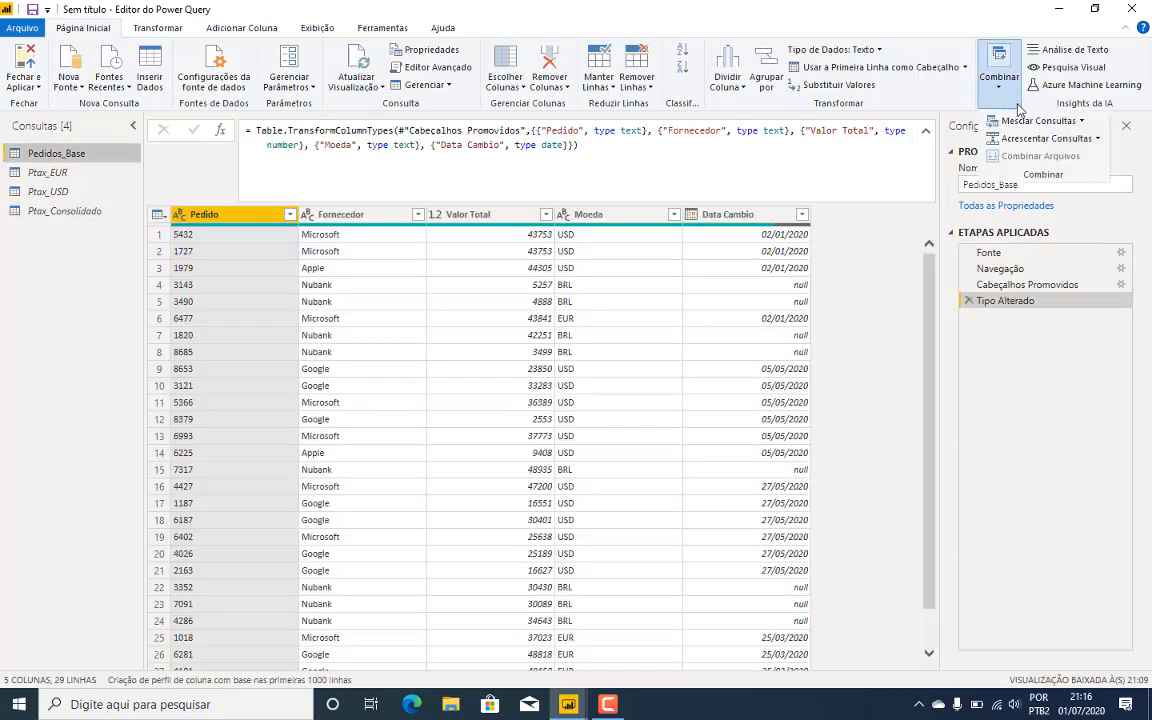
pyautogui.click(1080, 121)
pyautogui.click(1062, 144)
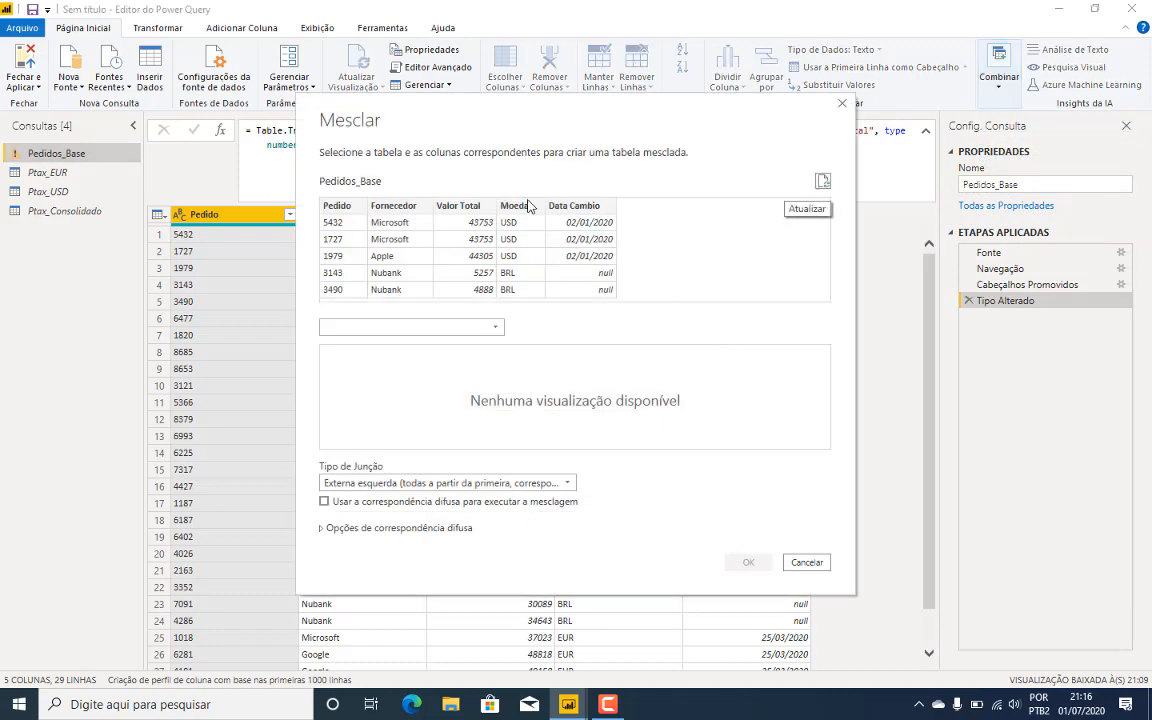
pyautogui.click(527, 205)
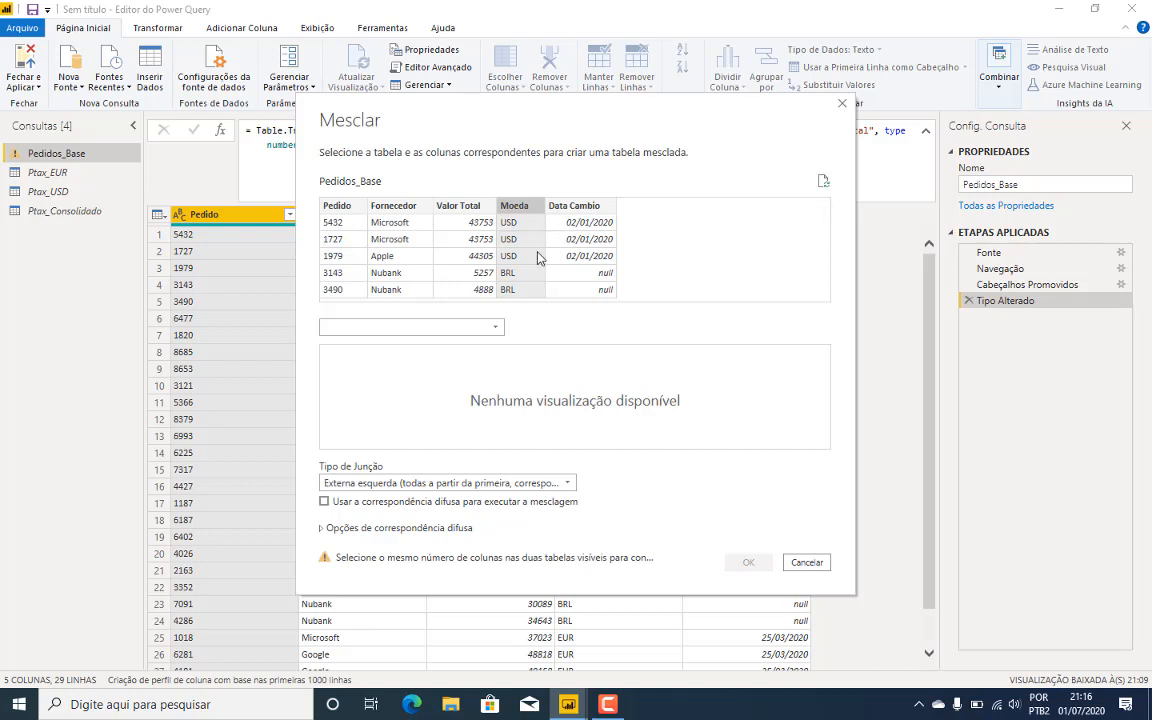
pyautogui.keyDown('ctrl'); pyautogui.click(575, 208); pyautogui.keyUp('ctrl')
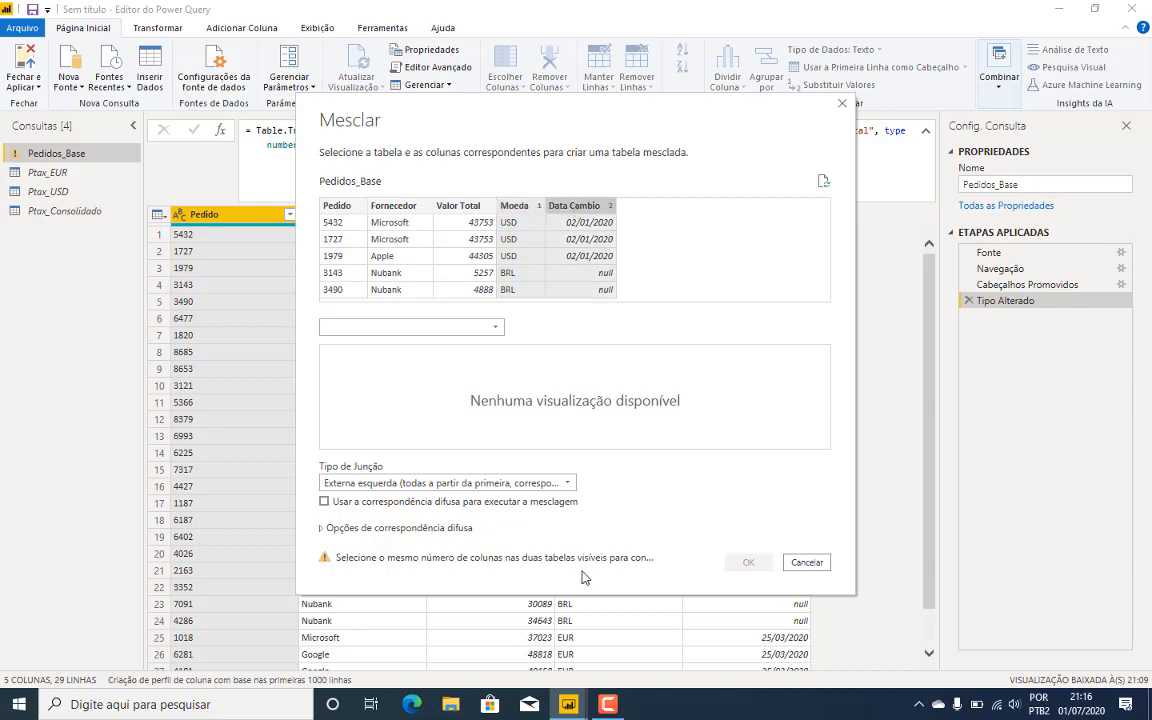
# Step: Match the keys to Moeda and Data in Ptax_Consolidado and complete the left outer merge
pyautogui.click(498, 330)
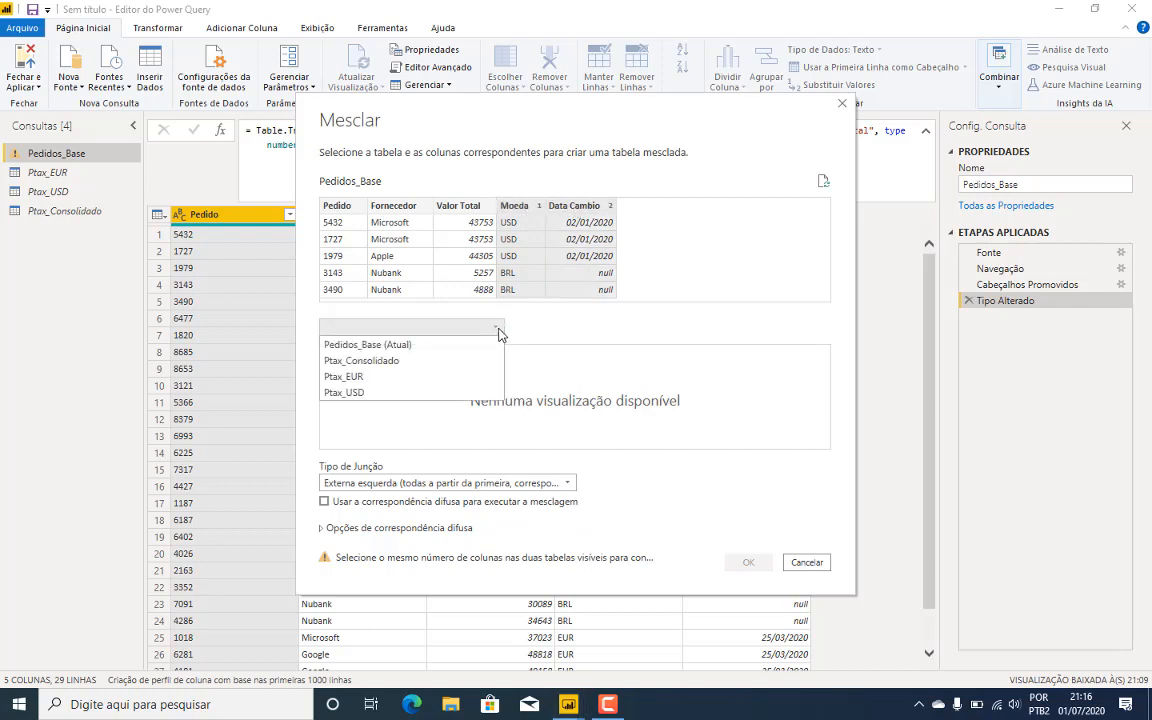
pyautogui.click(450, 361)
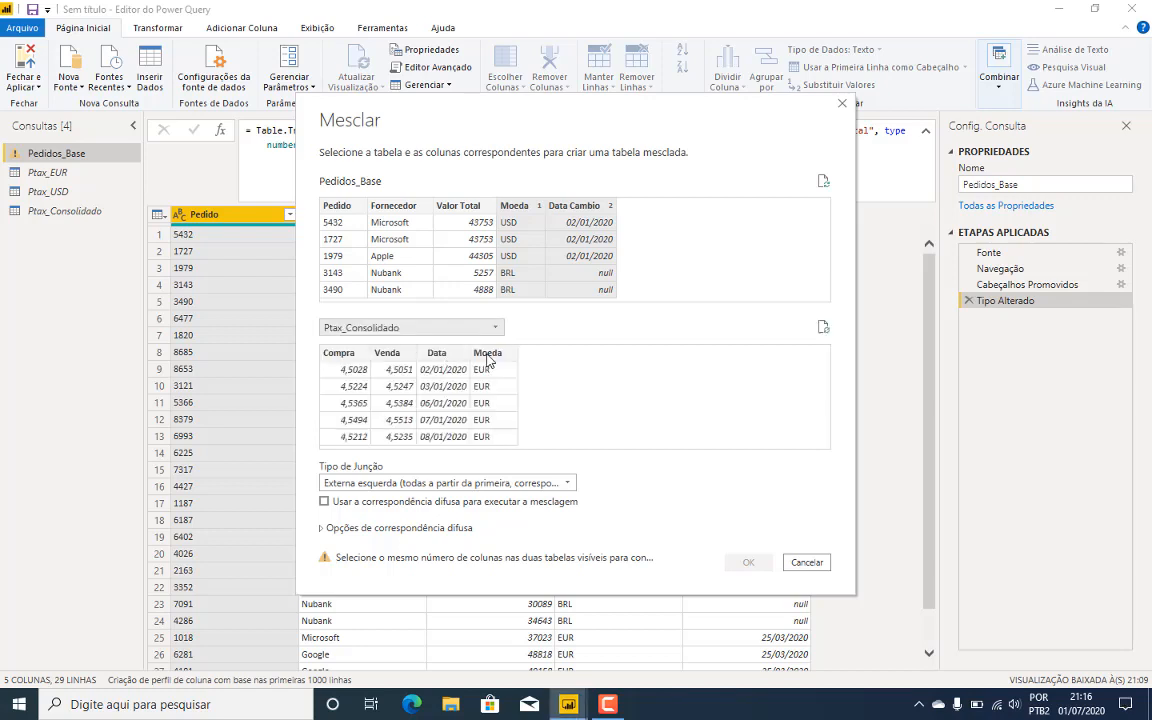
pyautogui.click(488, 356)
pyautogui.keyDown('ctrl'); pyautogui.click(447, 356); pyautogui.keyUp('ctrl')
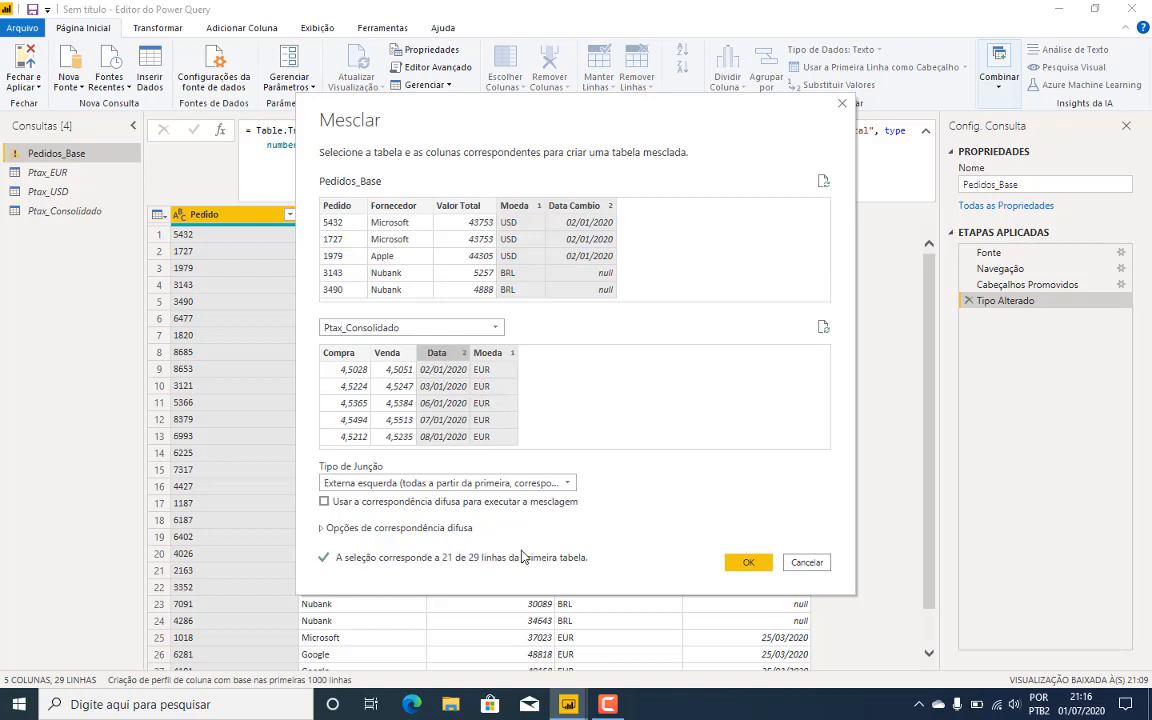
pyautogui.click(748, 562)
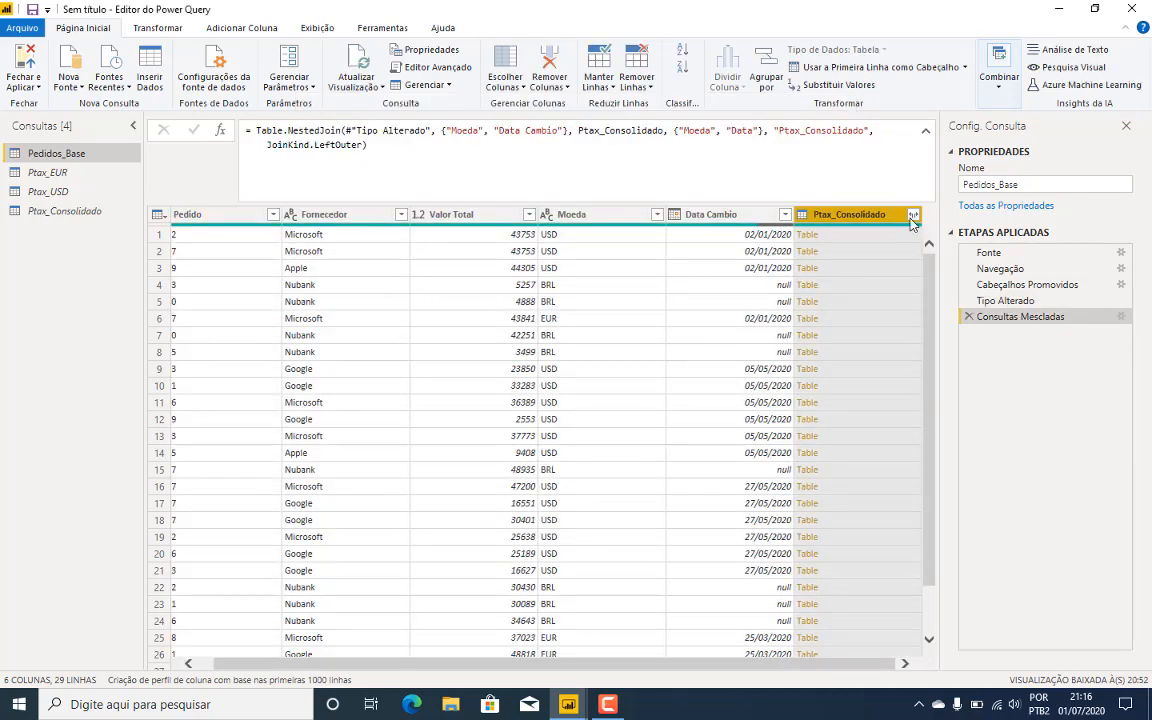
# Step: Expand only the Compra field of the merged Ptax_Consolidado column, without the name prefix, and rename it Cotacao
pyautogui.click(912, 216)
pyautogui.click(758, 296)
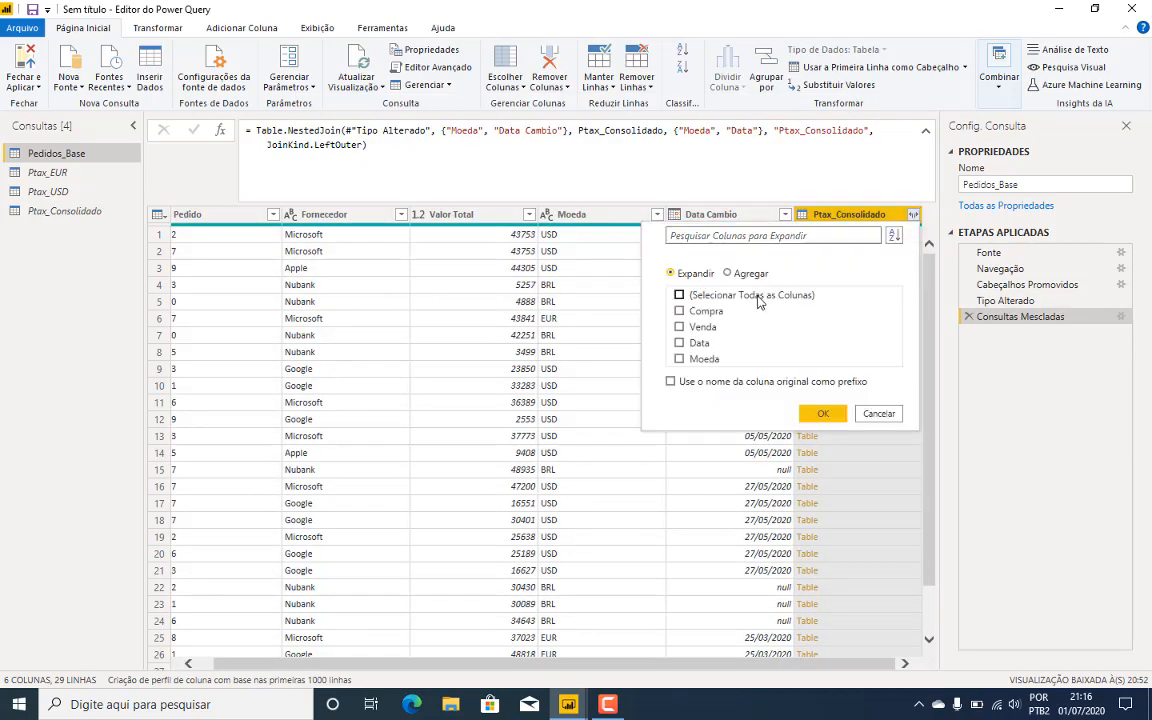
pyautogui.click(680, 311)
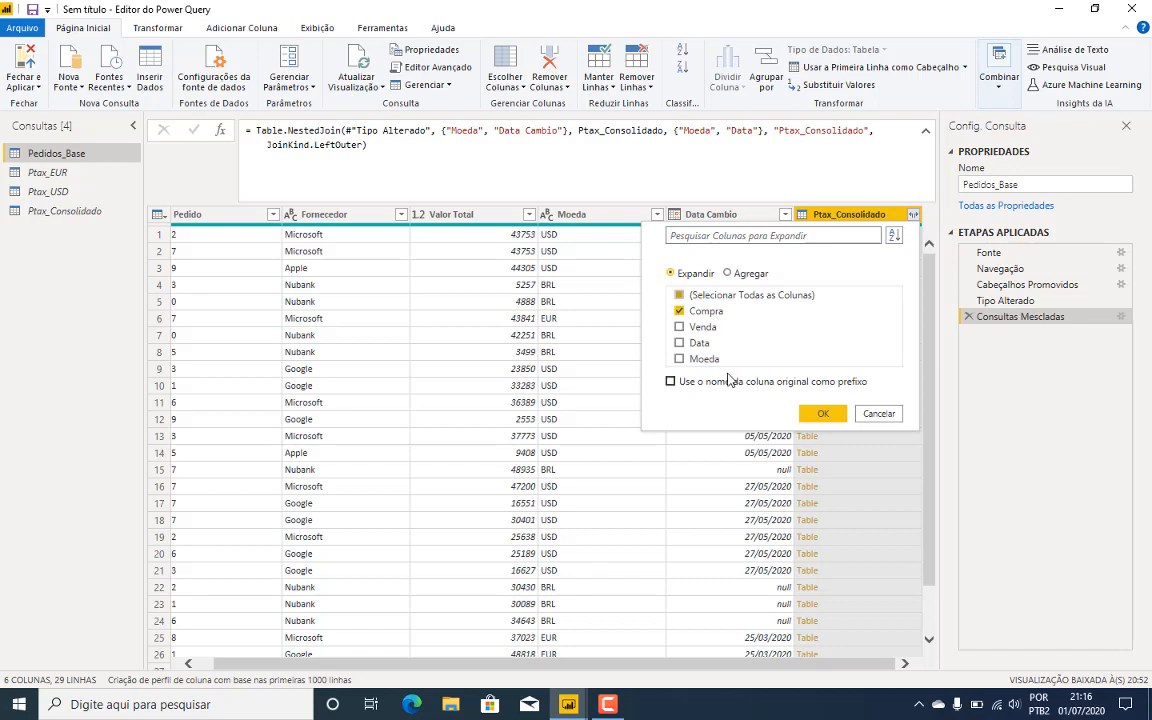
pyautogui.click(822, 414)
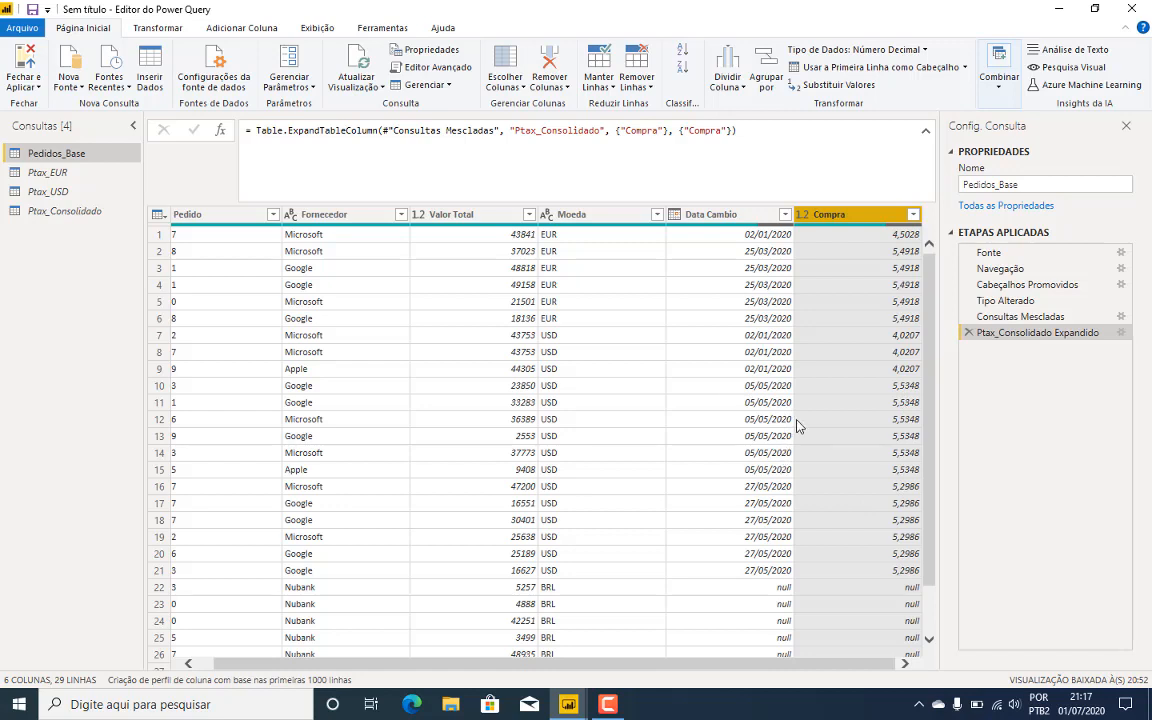
pyautogui.scroll(-2, 805, 410)
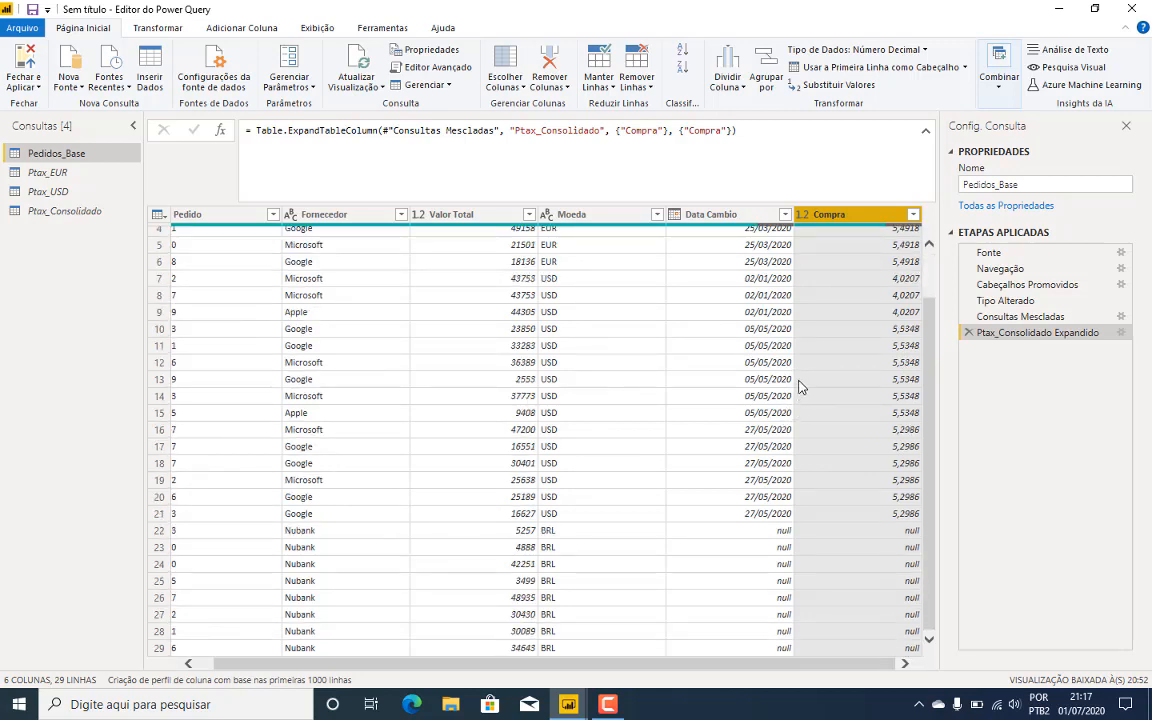
pyautogui.doubleClick(842, 218)
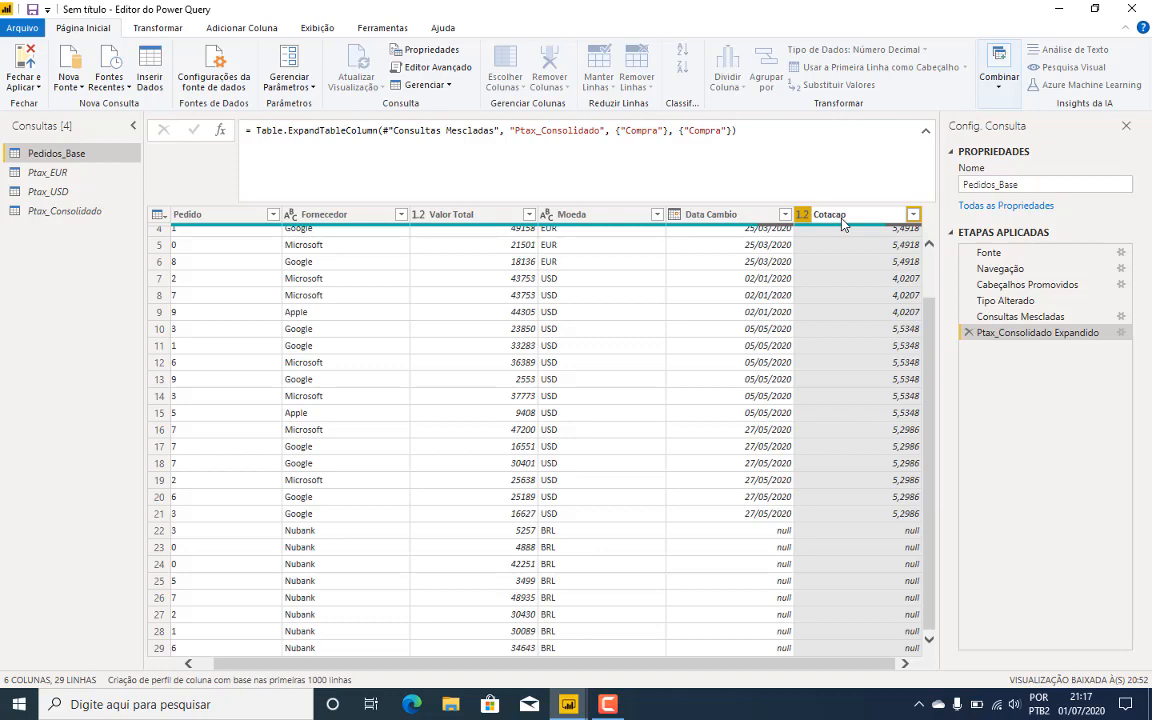
pyautogui.press('Return')
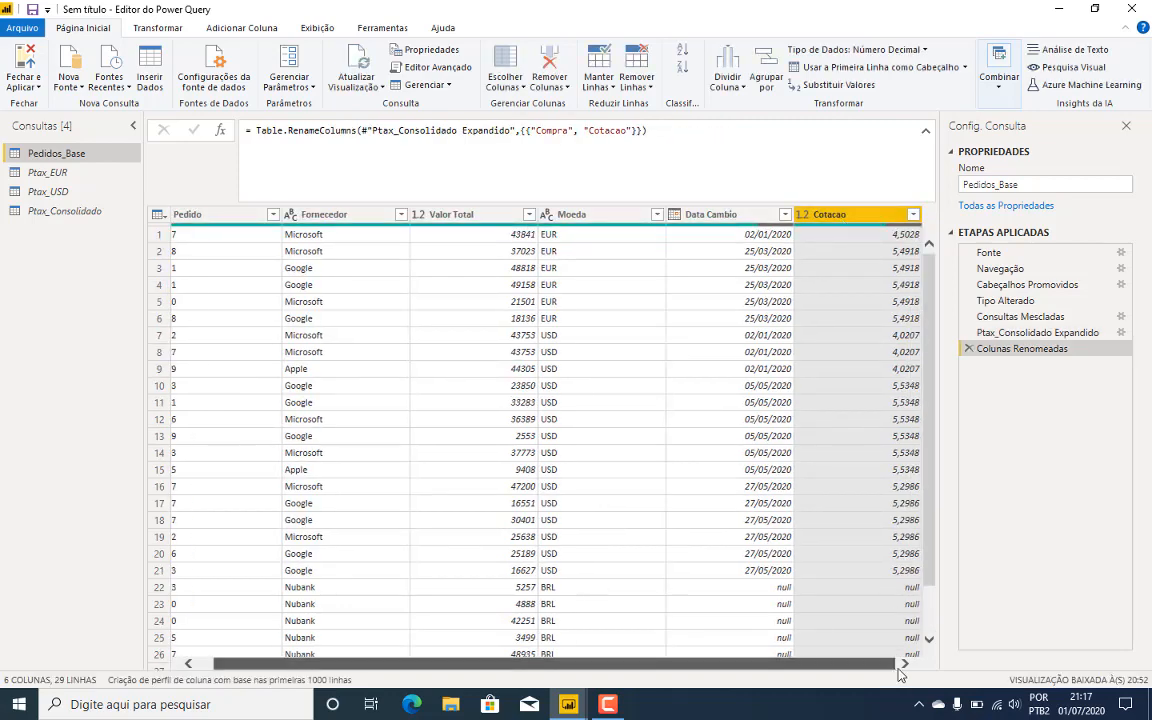
# Step: Start a custom column in Pedidos_Base named Valor Total Convertido
pyautogui.click(246, 32)
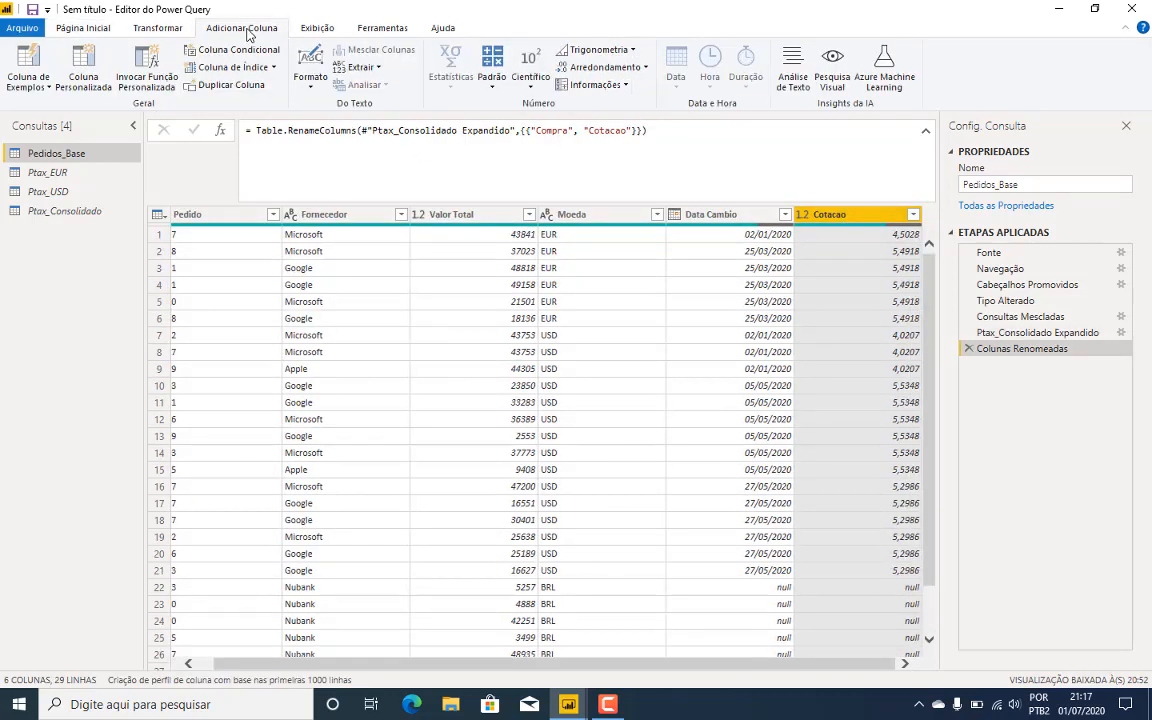
pyautogui.click(86, 70)
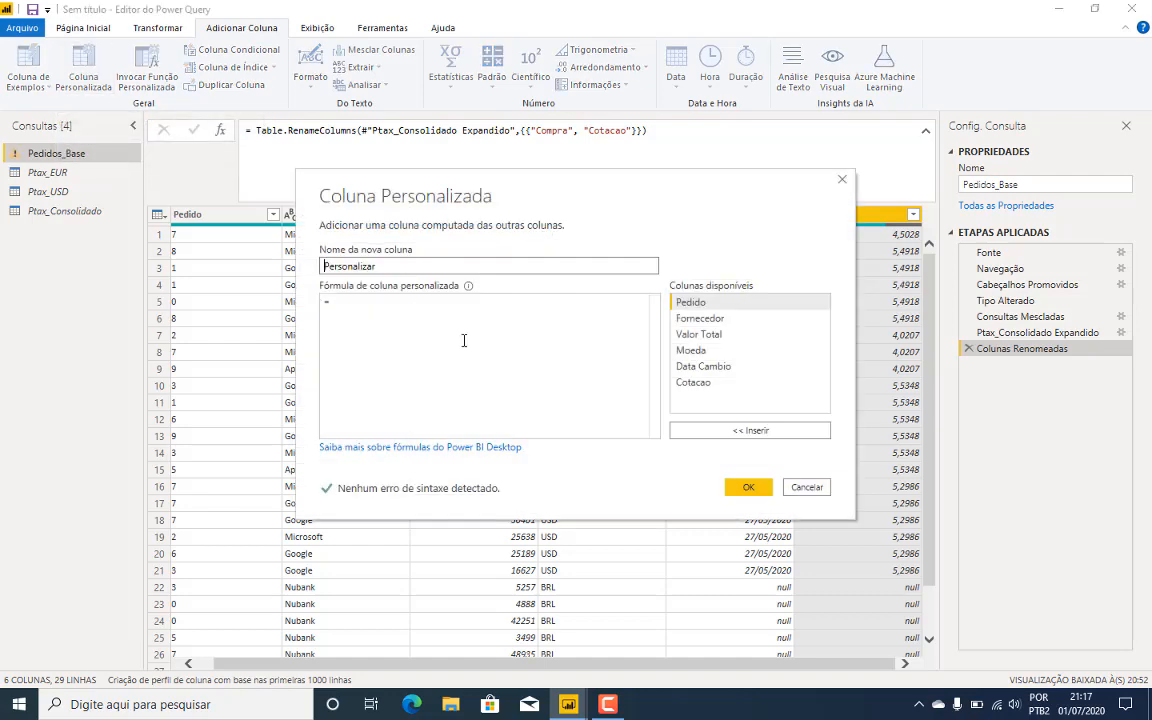
pyautogui.write('Valor Total Convertido')
pyautogui.click(410, 314)
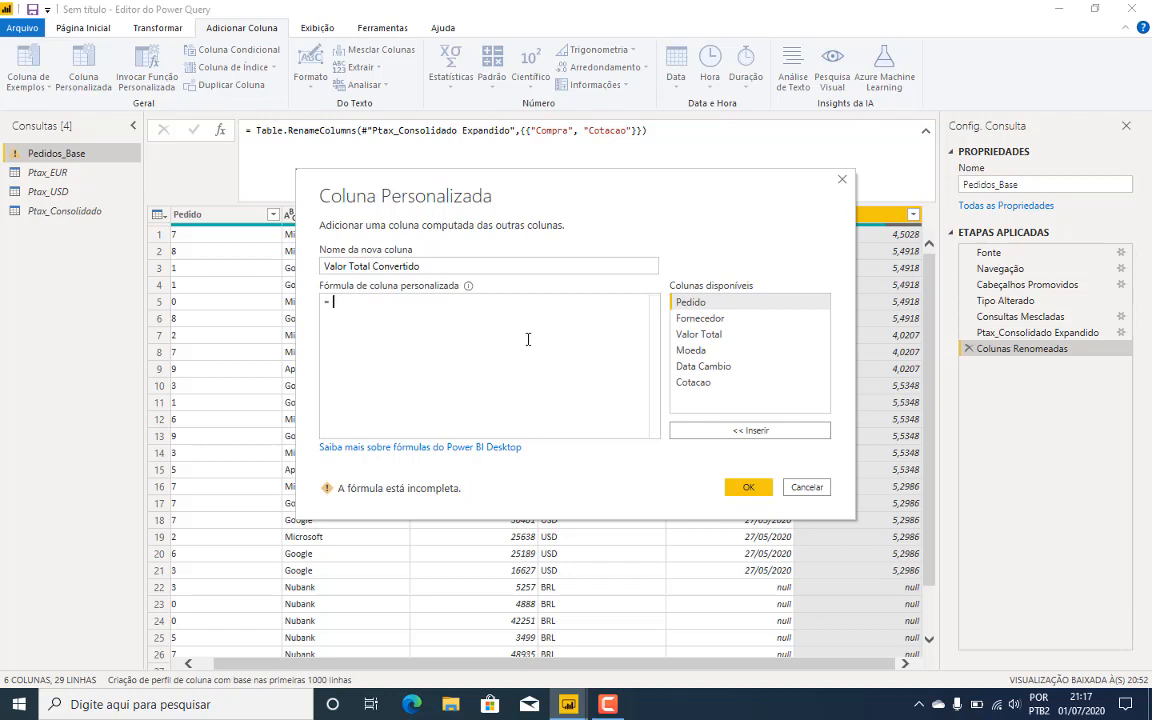
# Step: Begin the custom column formula with if [Moeda] = "BRL" then [Valor Total]
pyautogui.write('i')
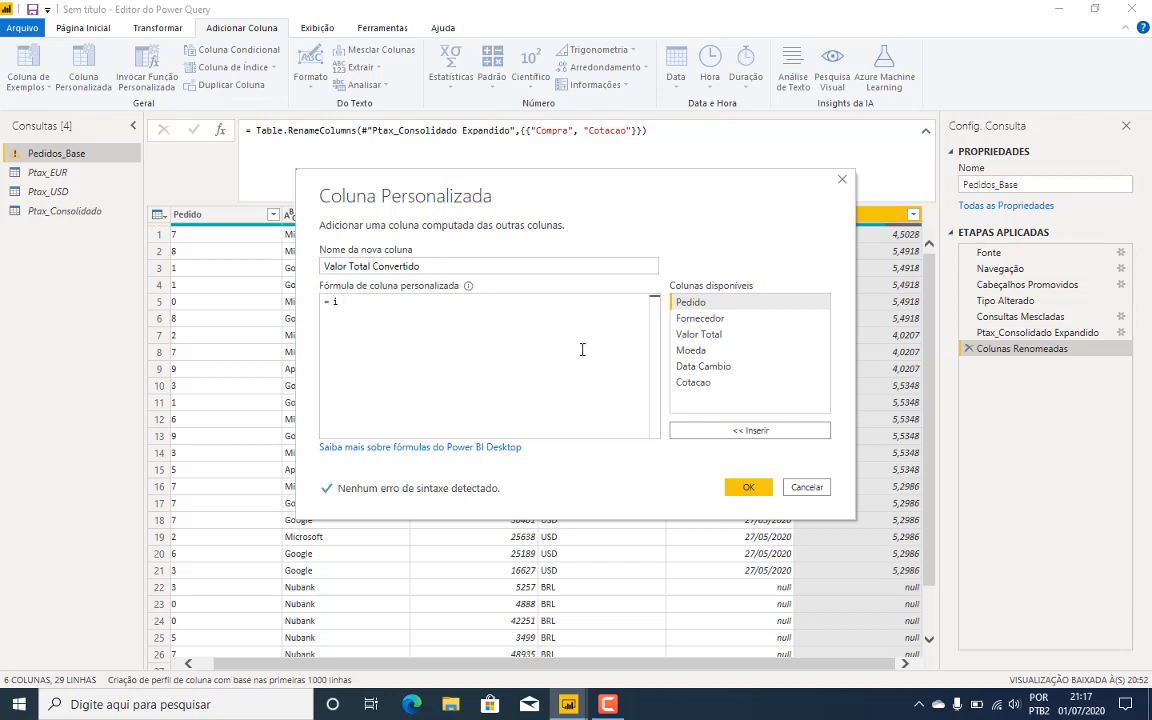
pyautogui.write('f')
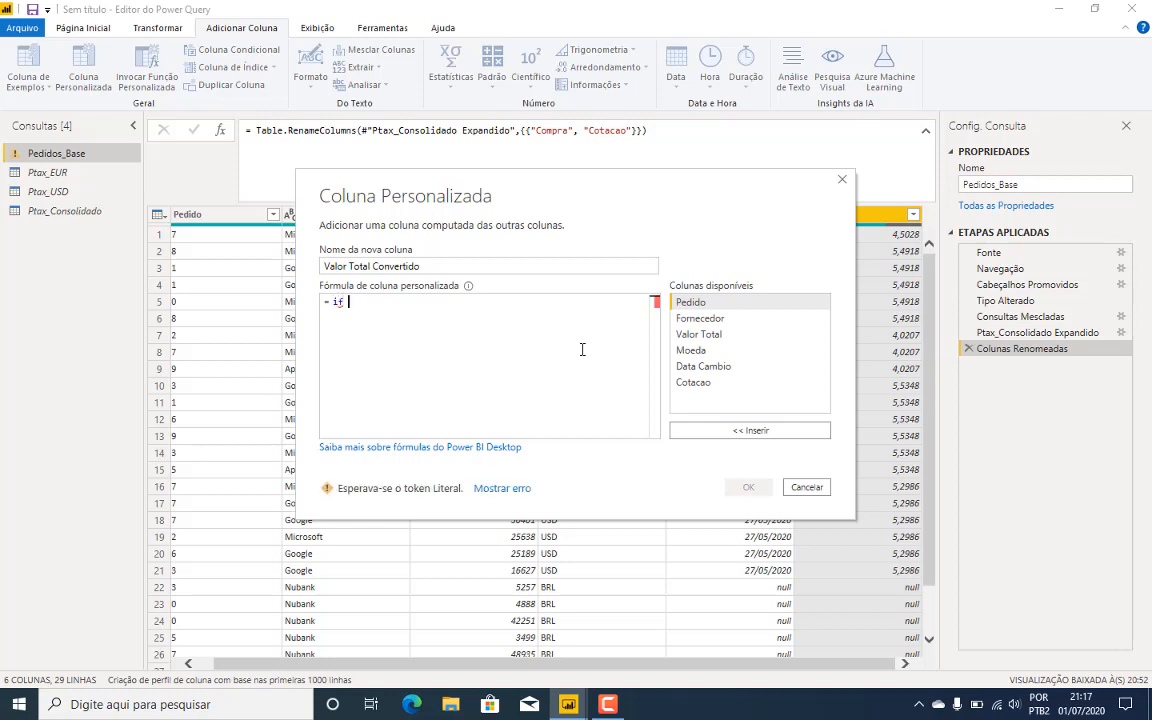
pyautogui.doubleClick(715, 358)
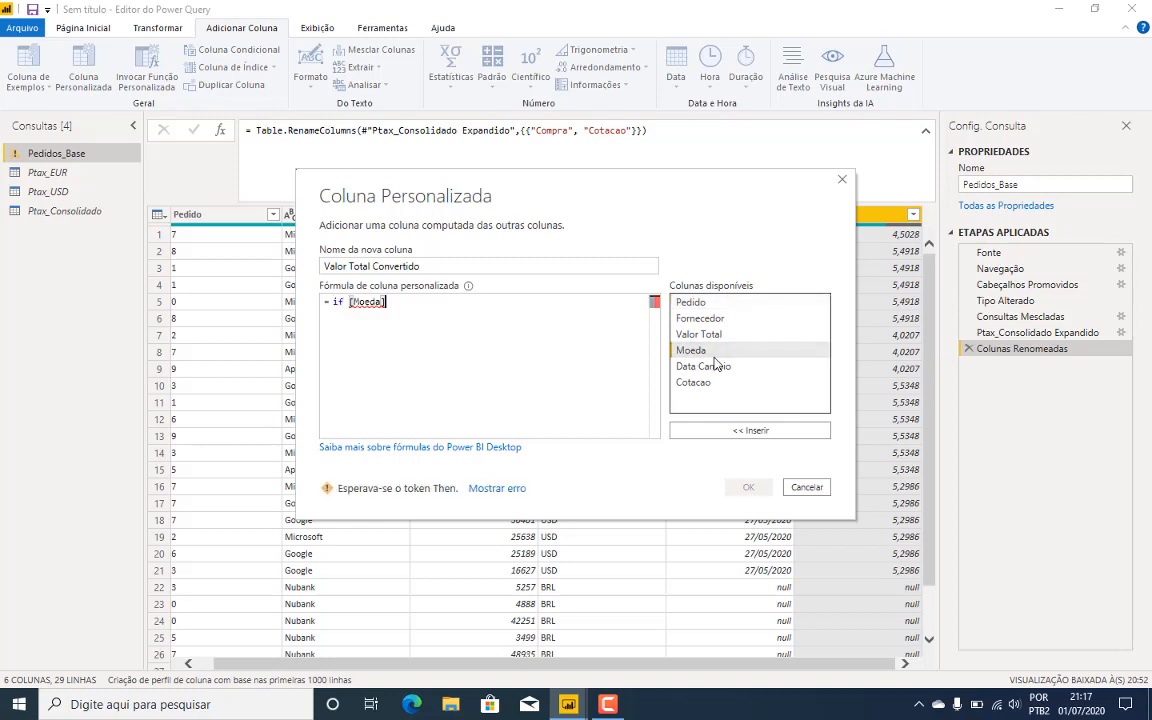
pyautogui.write('= "BRL')
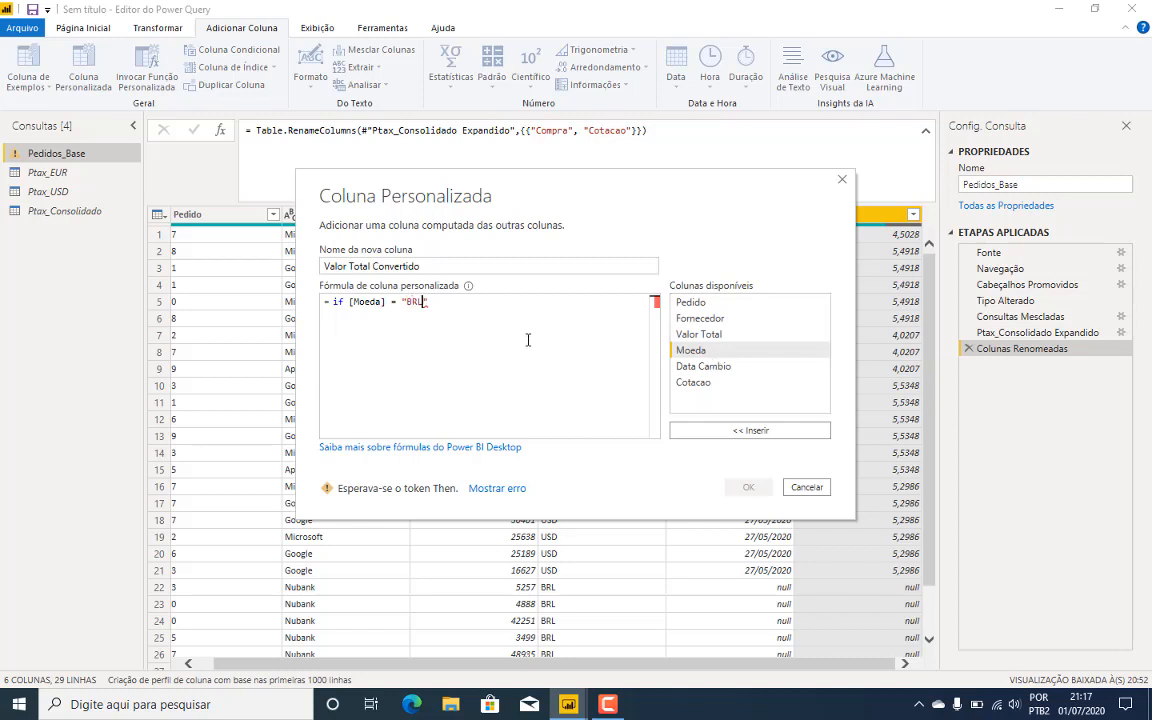
pyautogui.write('" then')
pyautogui.doubleClick(699, 335)
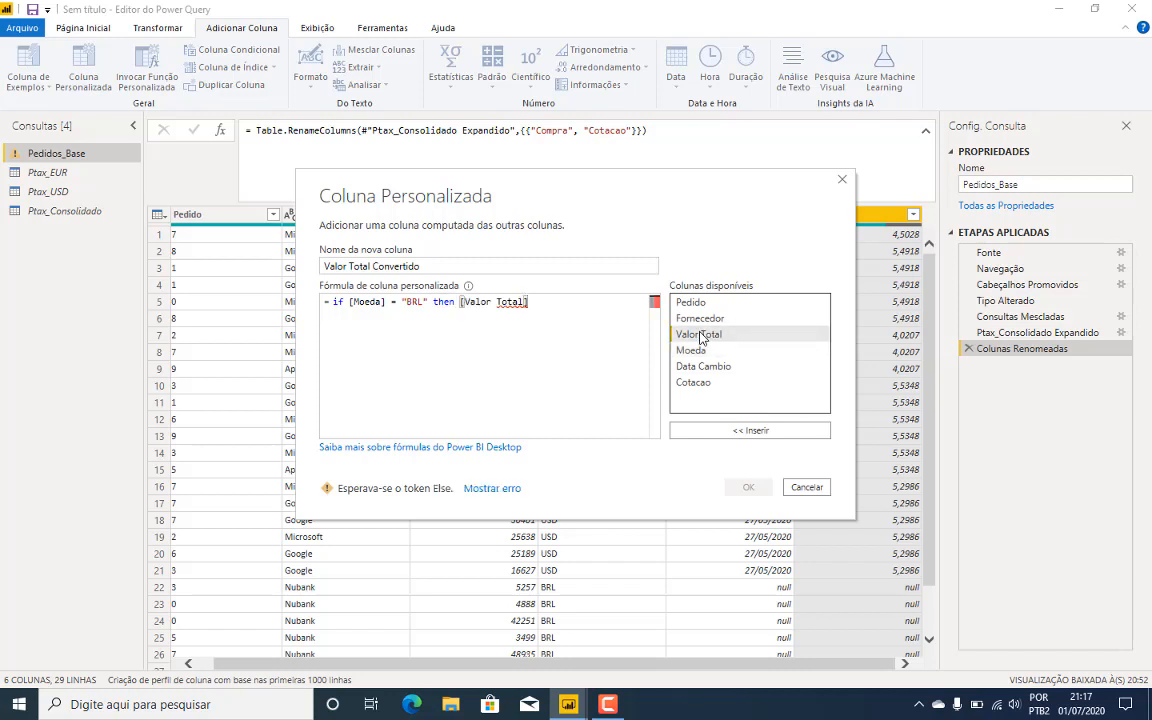
# Step: Complete the formula with else [Valor Total]*[Cotacao] and create the custom column
pyautogui.write('else')
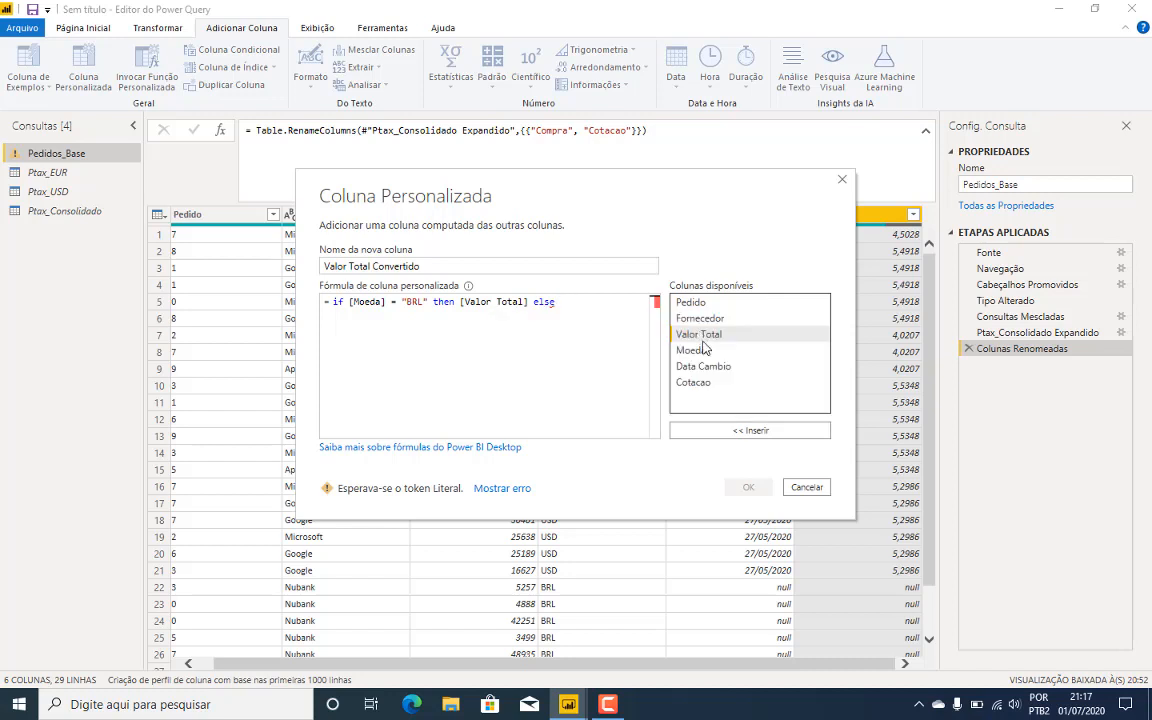
pyautogui.doubleClick(700, 335)
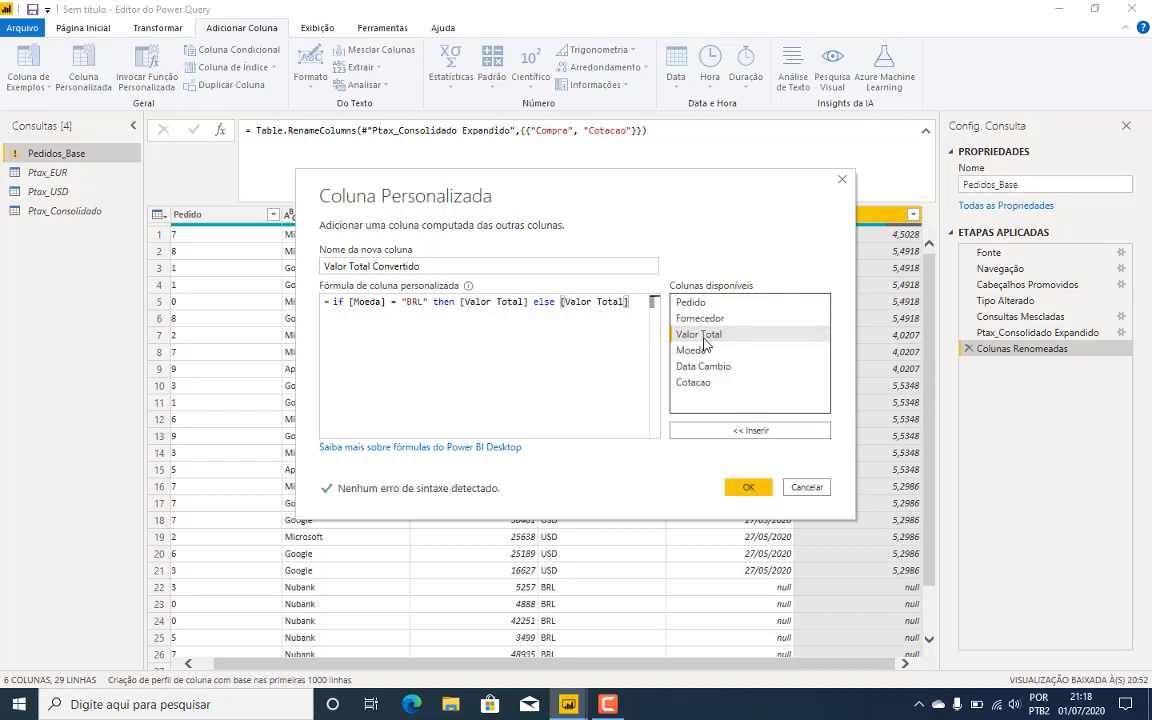
pyautogui.write('*')
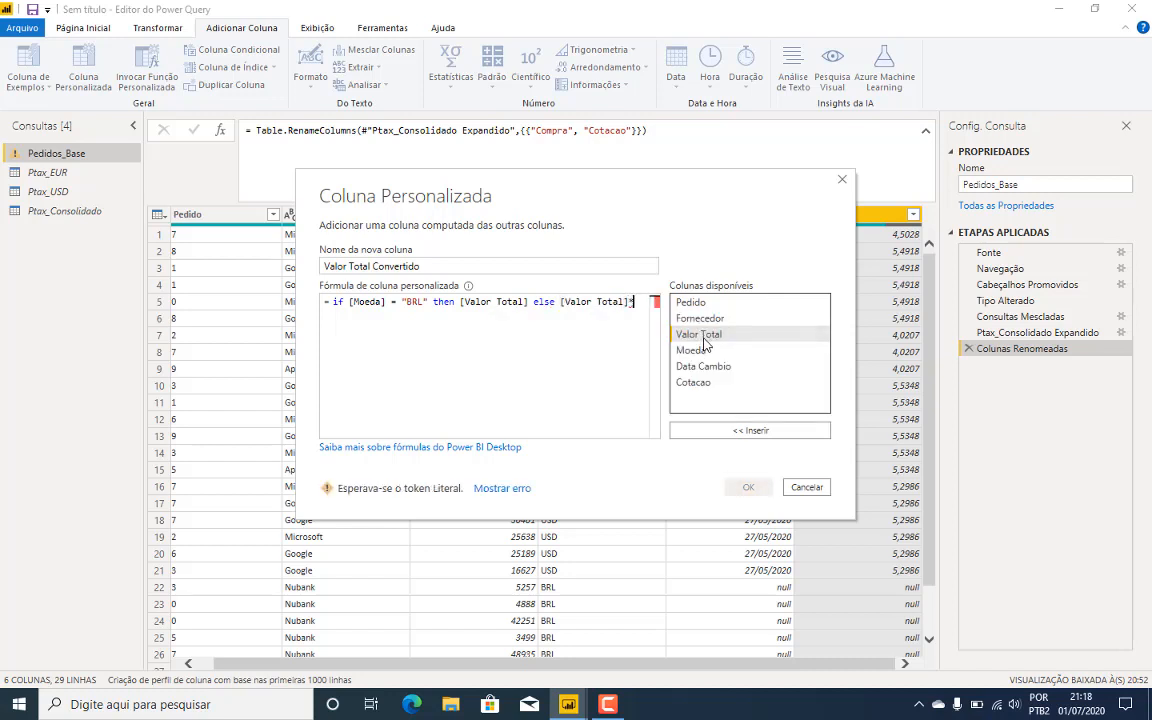
pyautogui.doubleClick(703, 390)
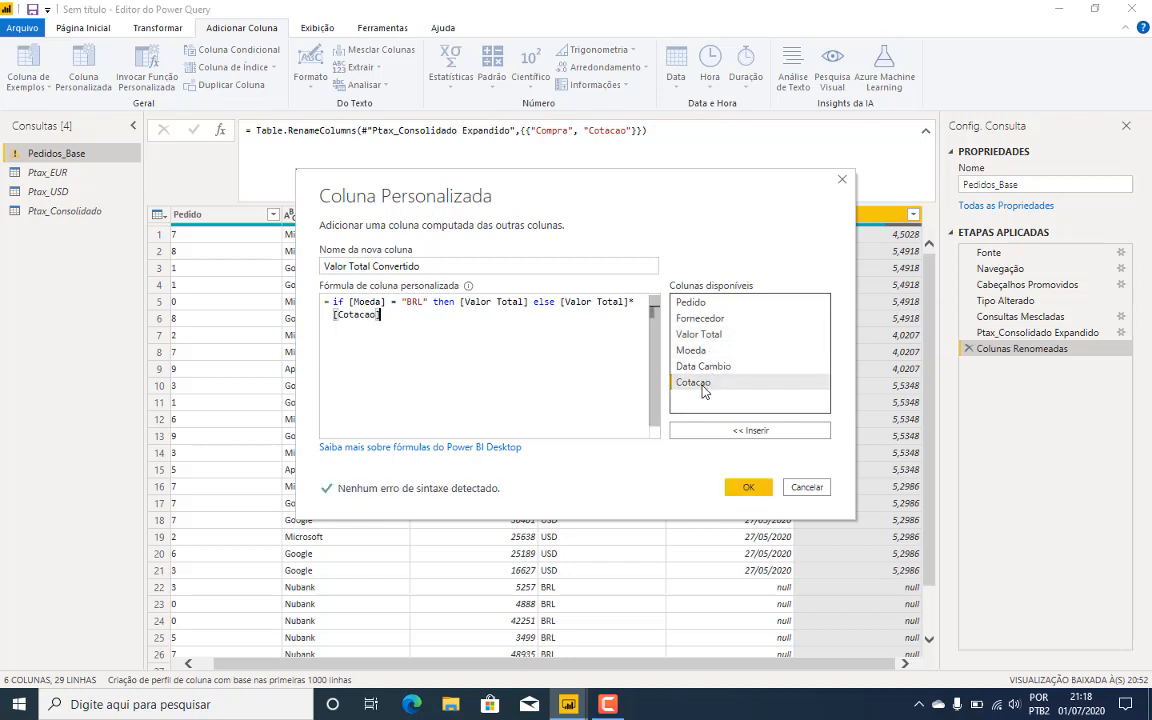
pyautogui.click(747, 488)
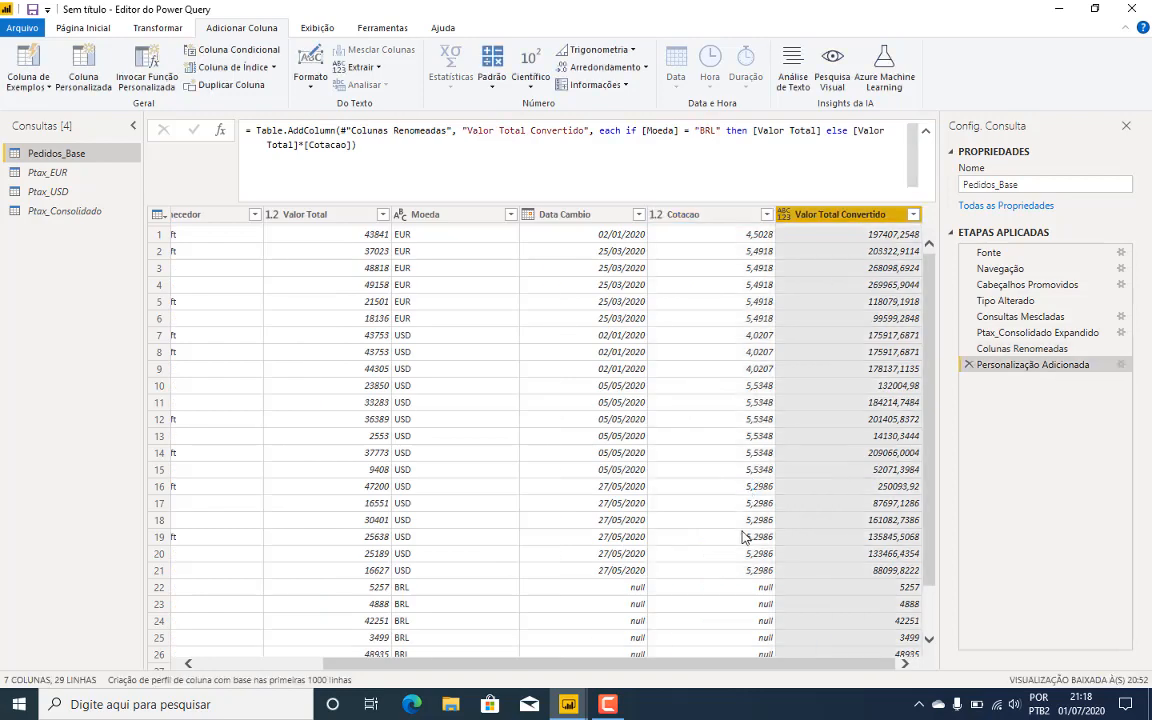
# Step: Set the data type of the Valor Total Convertido column to whole number (Número Inteiro)
pyautogui.click(787, 216)
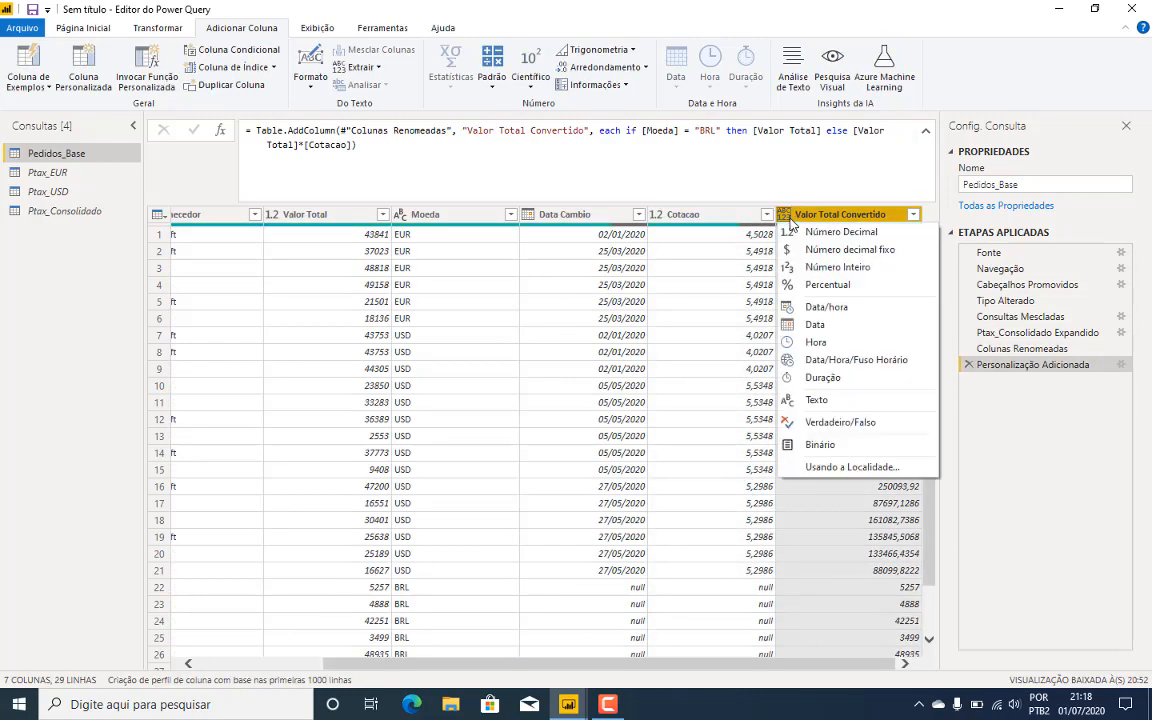
pyautogui.click(806, 274)
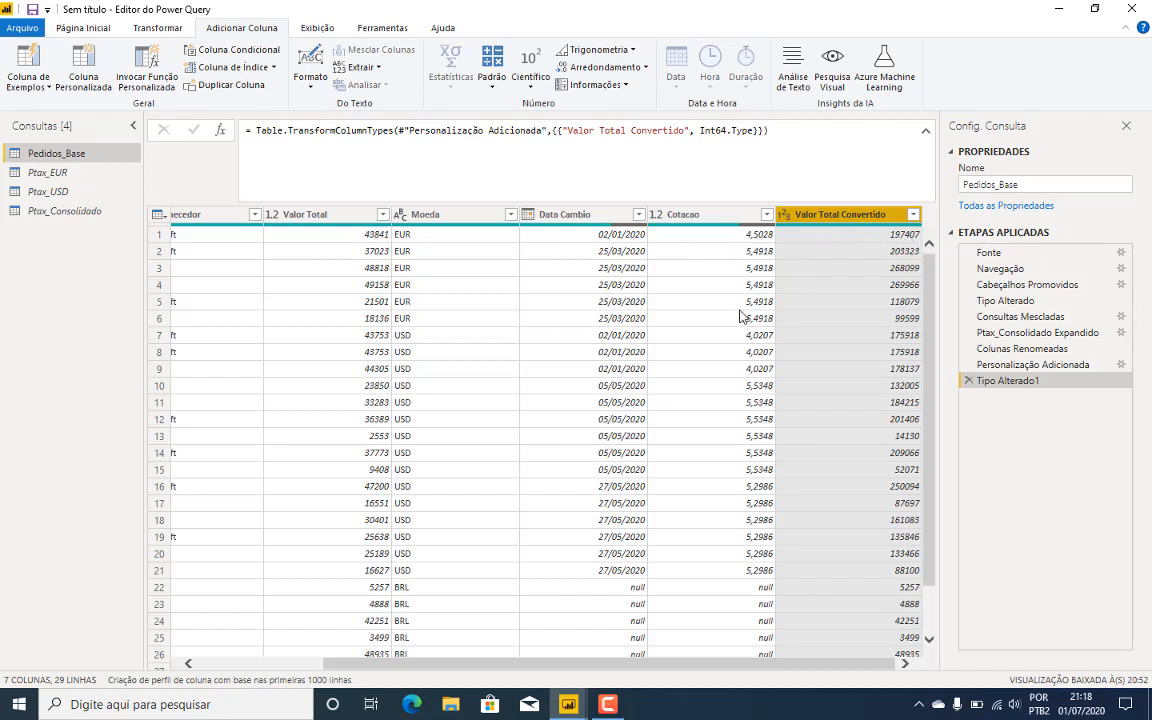
# Step: Review the EUR, USD and BRL rows of Valor Total Convertido in Pedidos_Base, and view the Ptax_Consolidado query
pyautogui.scroll(-1, 745, 325)
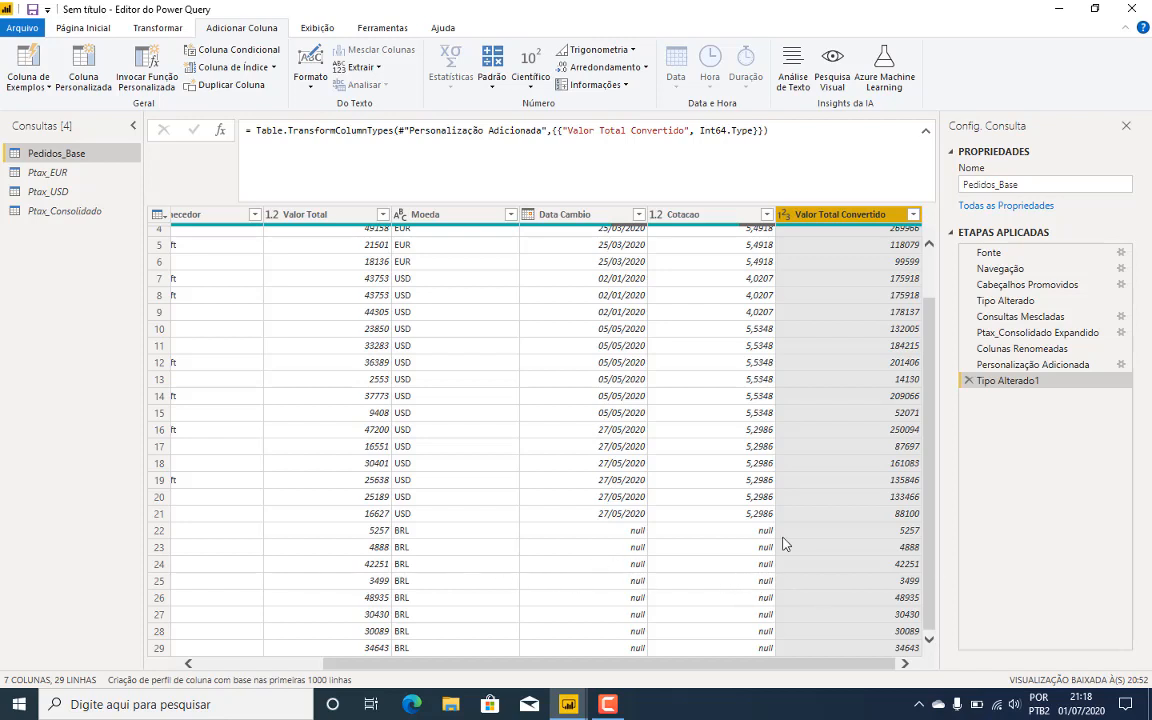
pyautogui.scroll(1, 789, 545)
pyautogui.scroll(-1, 810, 511)
pyautogui.scroll(1, 420, 302)
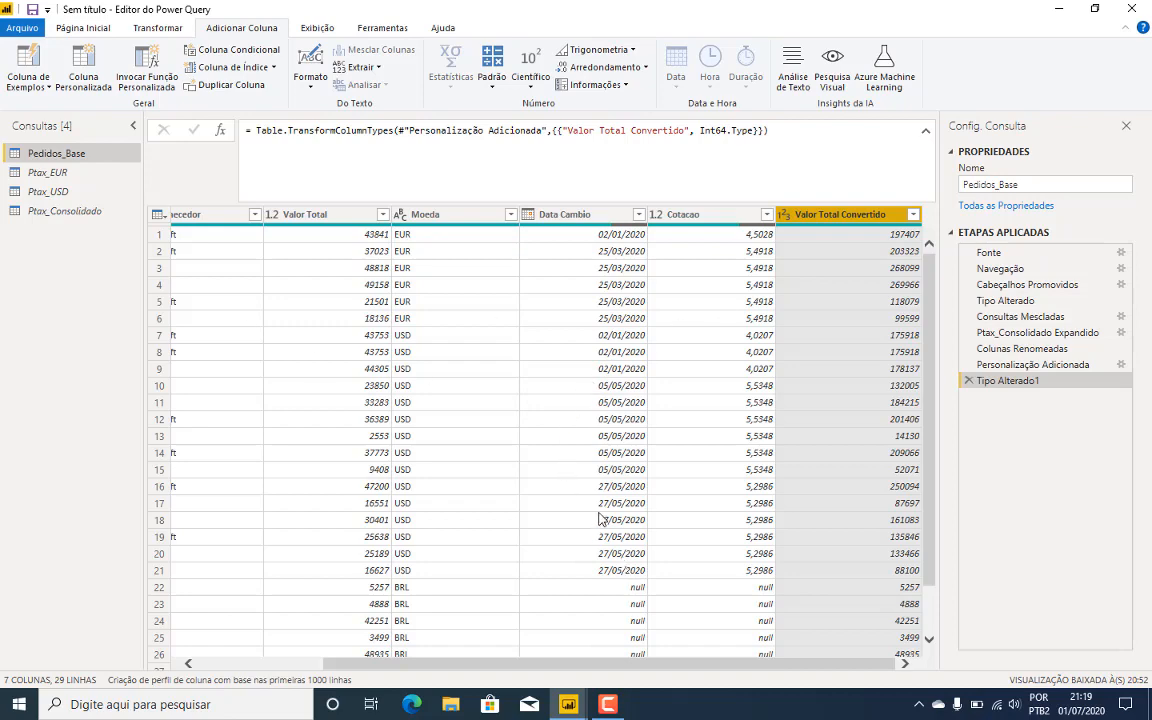
pyautogui.scroll(-1, 596, 512)
pyautogui.scroll(1, 605, 503)
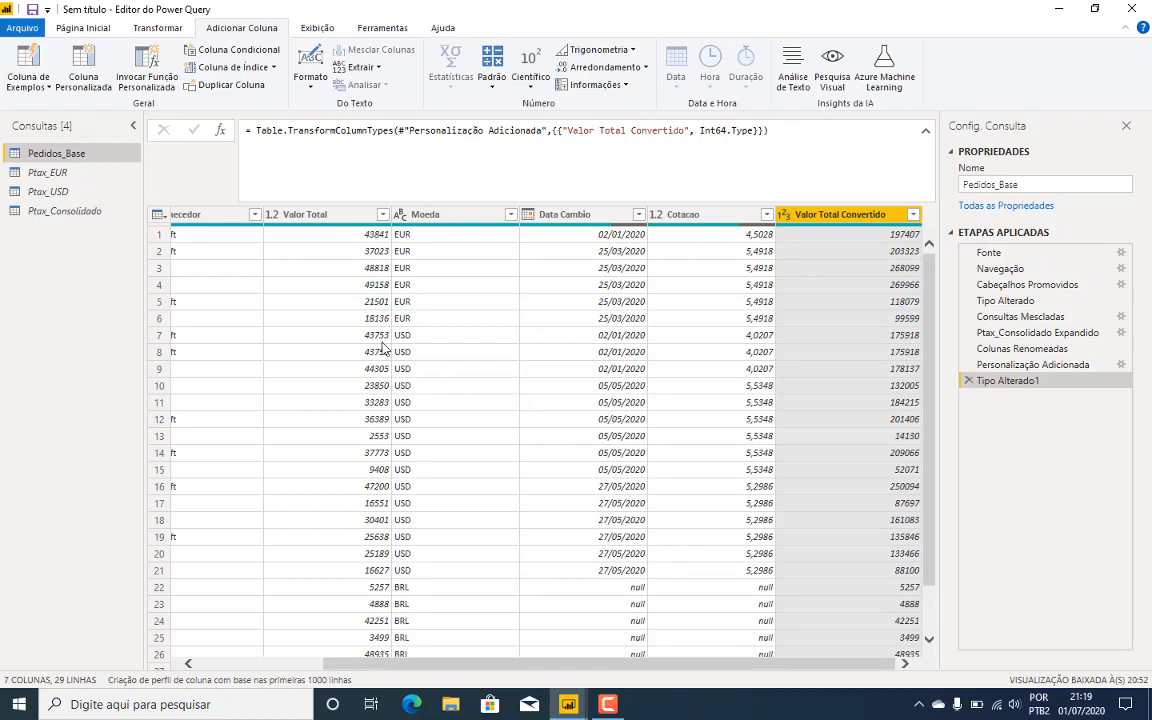
pyautogui.click(40, 211)
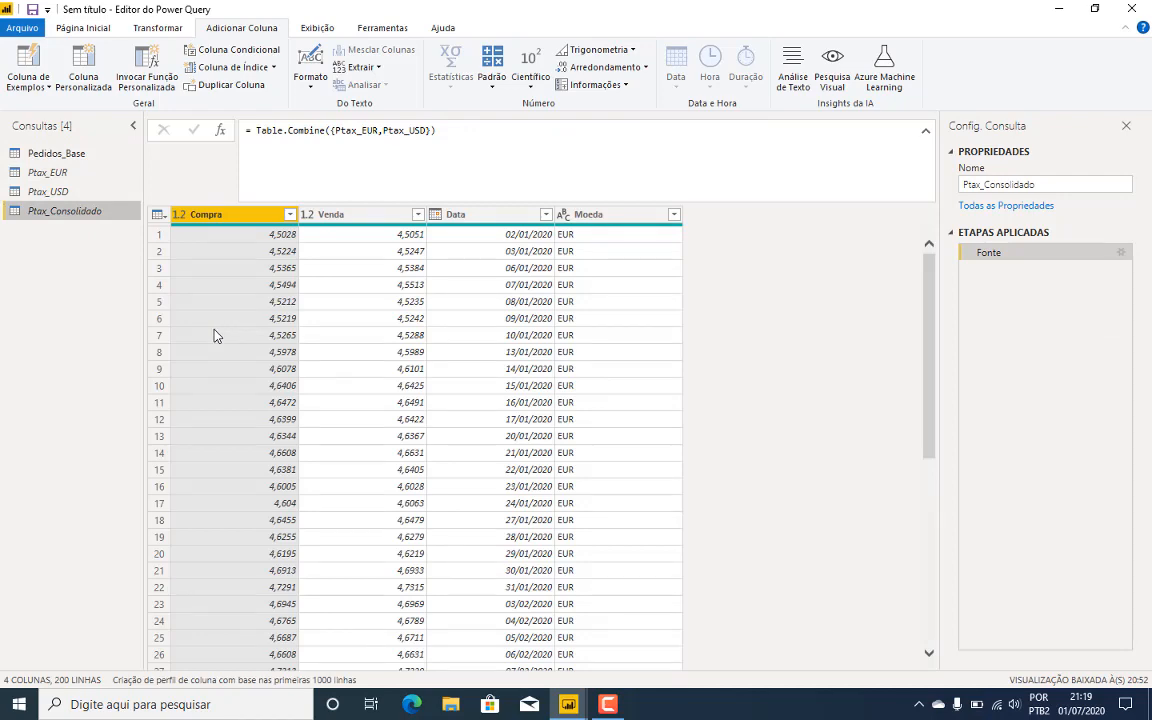
# Step: Review the Ptax_USD and Ptax_EUR queries, and compare the Cotacao and Valor Total Convertido columns in Pedidos_Base
pyautogui.click(51, 188)
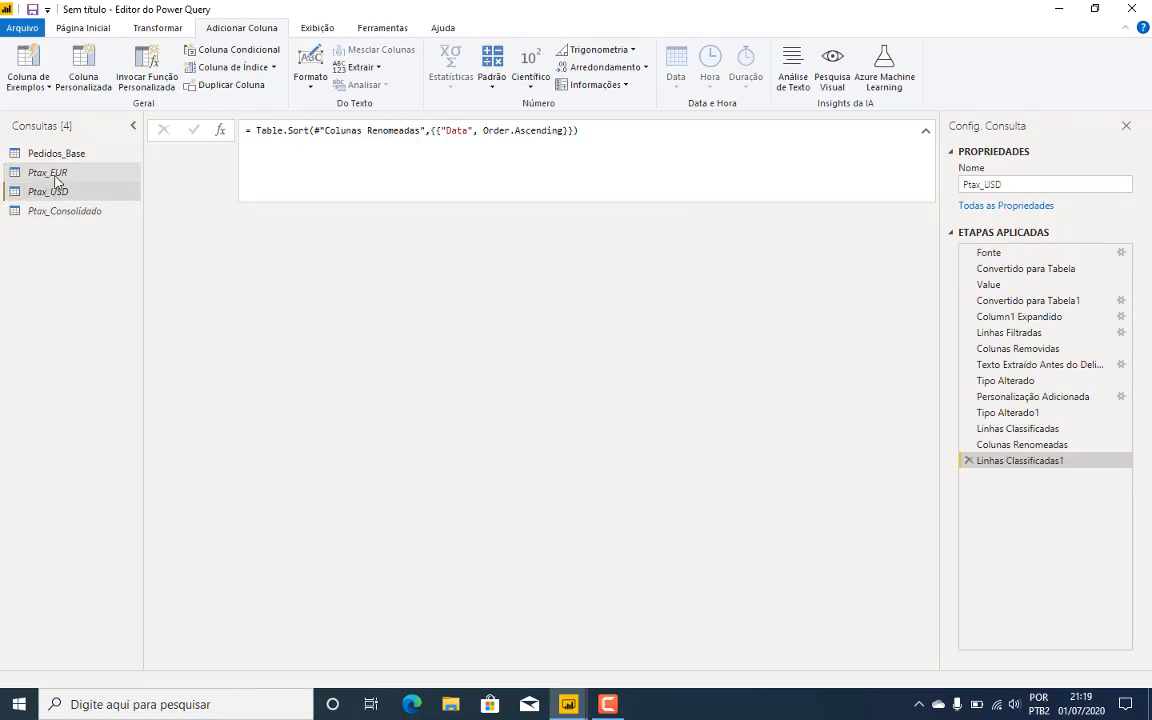
pyautogui.click(52, 174)
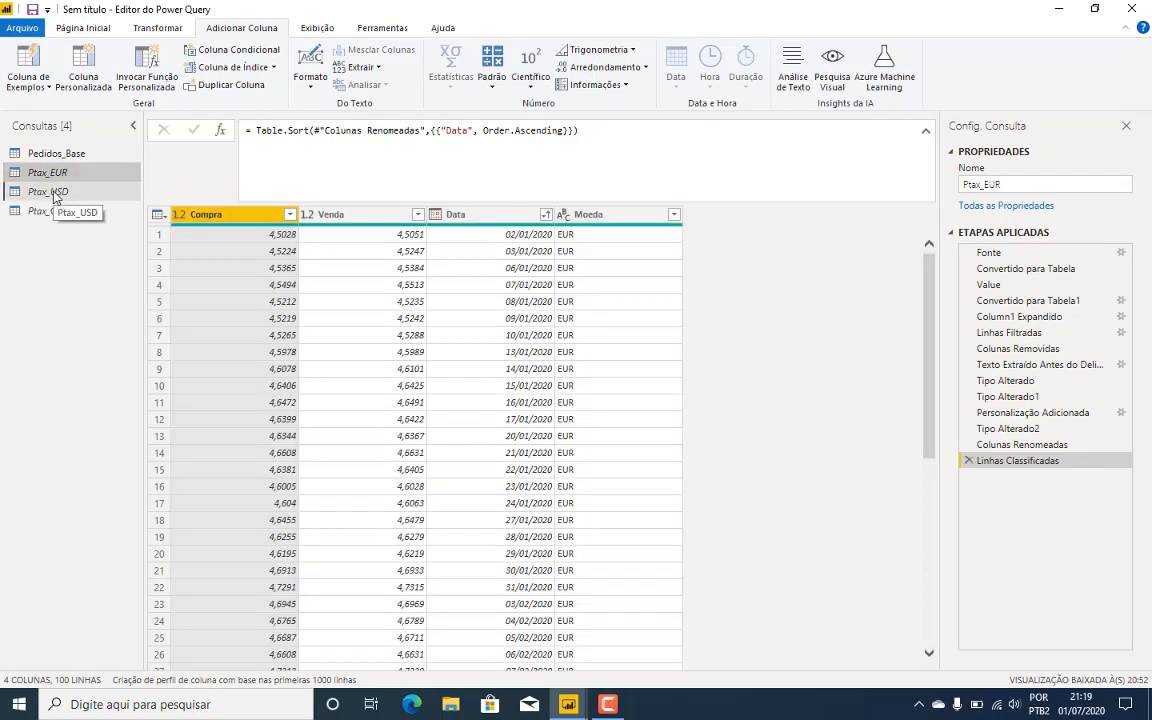
pyautogui.click(54, 191)
pyautogui.click(55, 172)
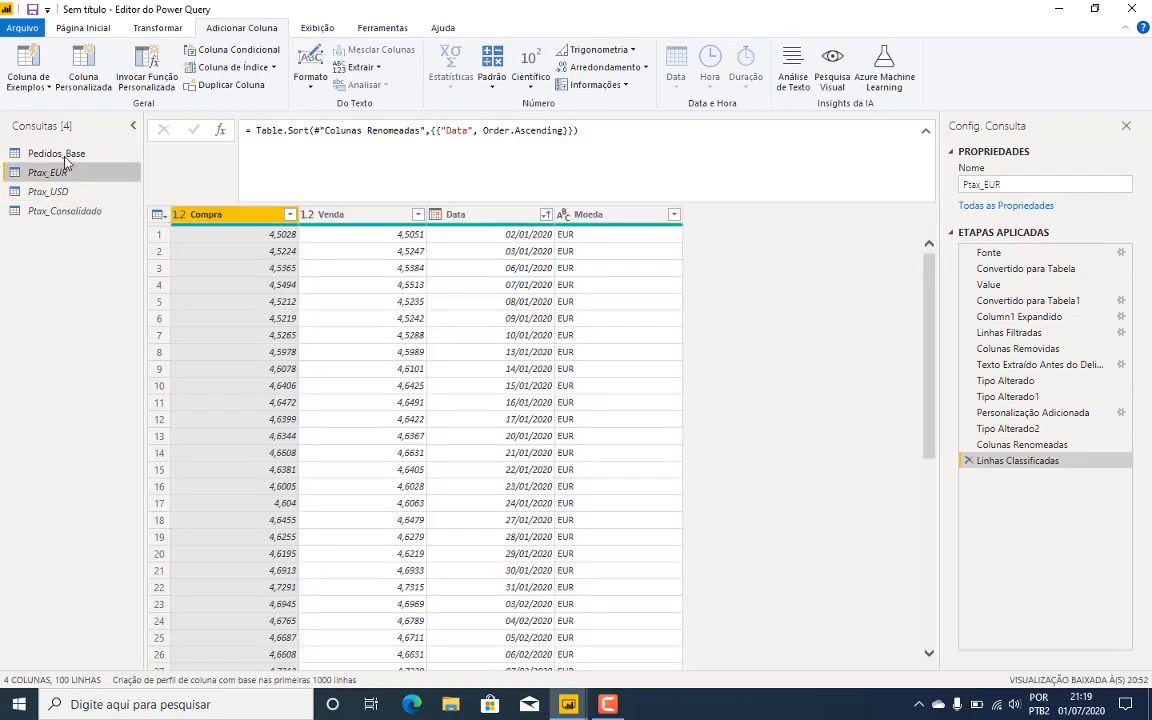
pyautogui.click(64, 157)
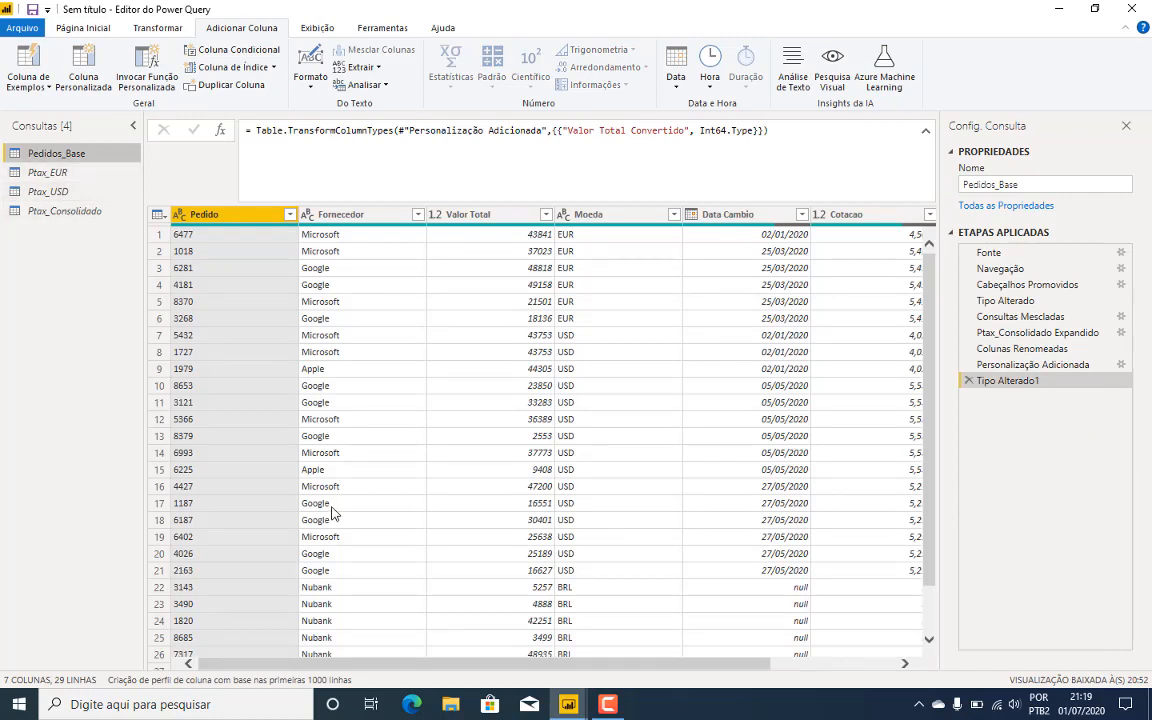
pyautogui.moveTo(316, 664); pyautogui.dragTo(596, 646)
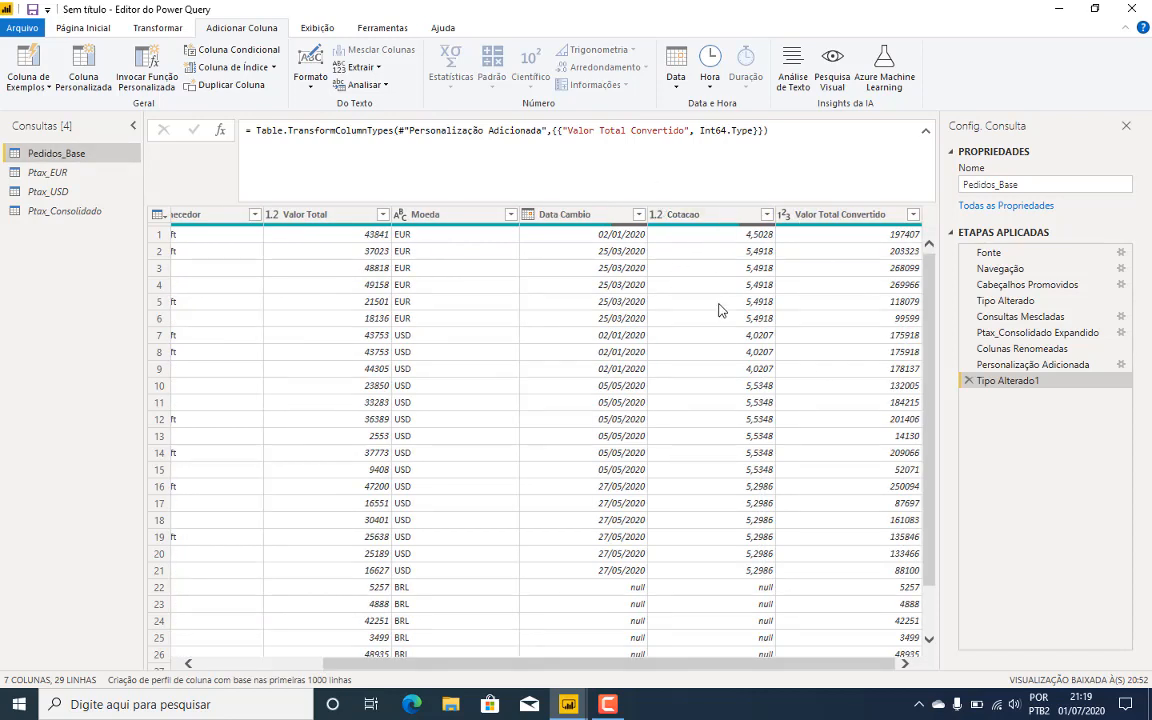
pyautogui.scroll(-1, 720, 340)
pyautogui.scroll(1, 715, 405)
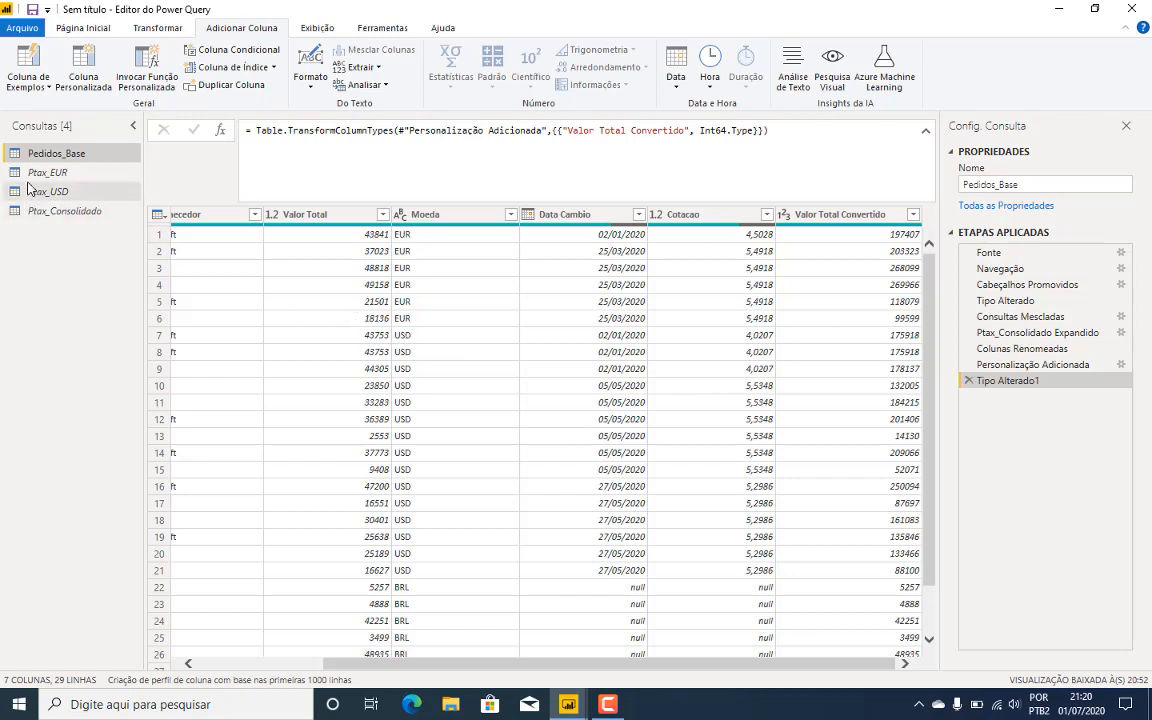
# Step: Rename the Cotacao column of Pedidos_Base as Cotacao Epoca
pyautogui.click(89, 79)
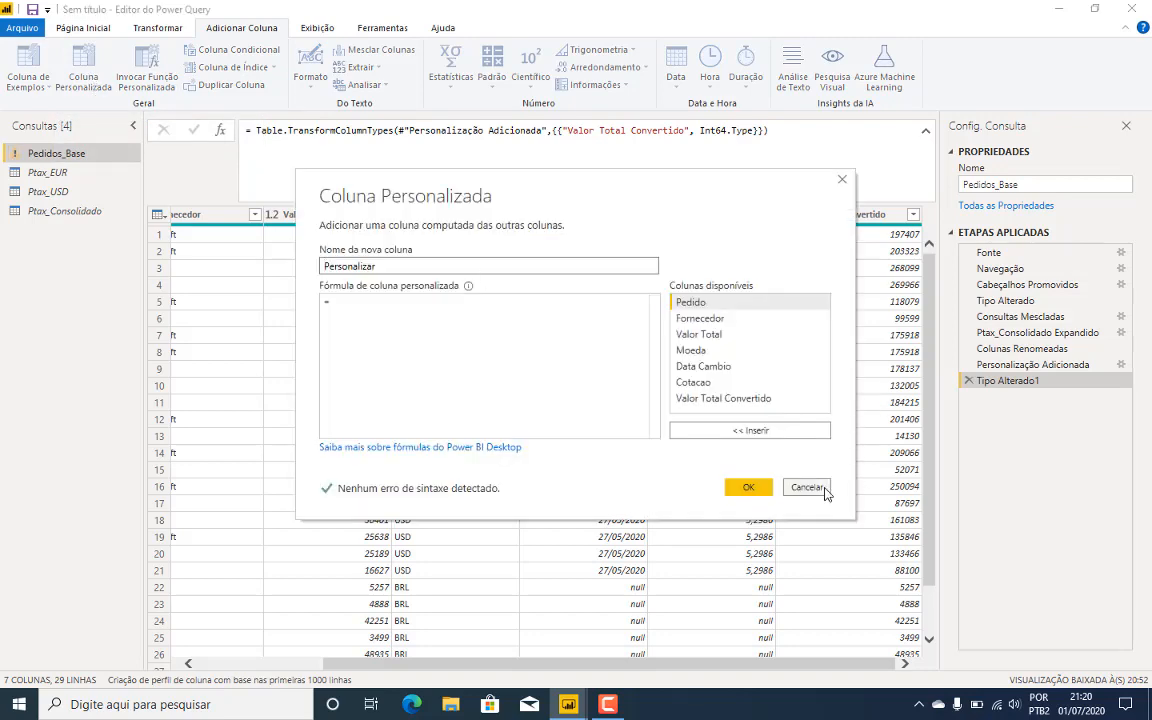
pyautogui.click(807, 487)
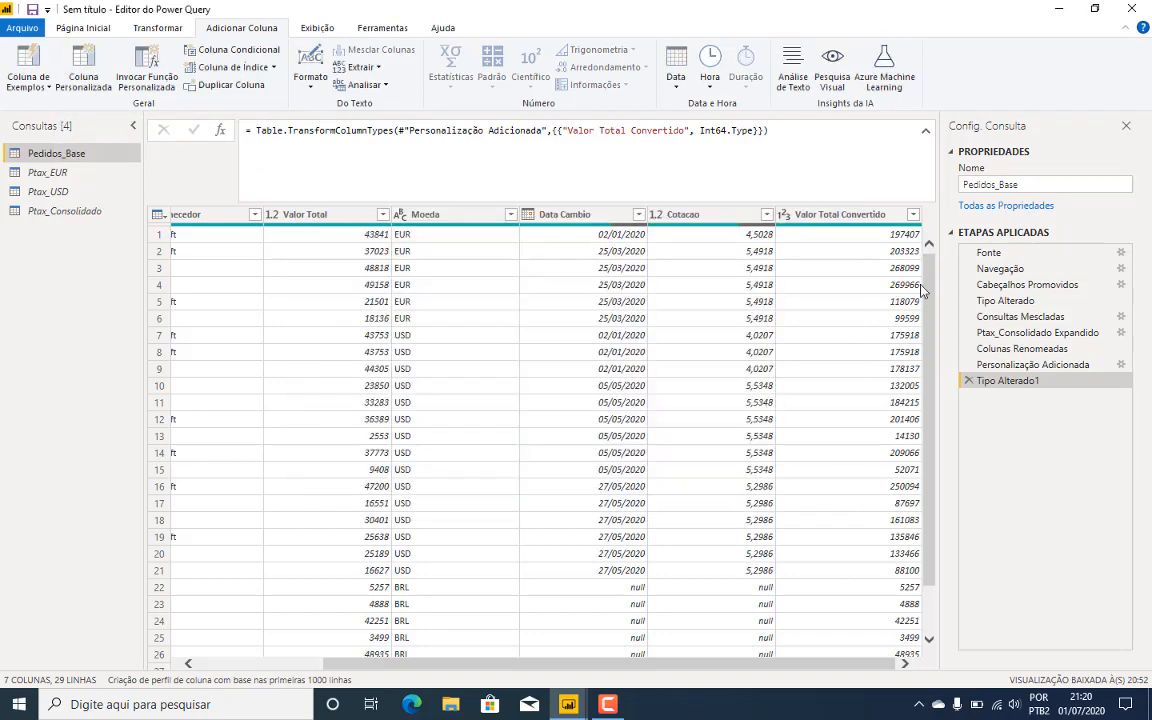
pyautogui.doubleClick(735, 214)
pyautogui.press('Return')
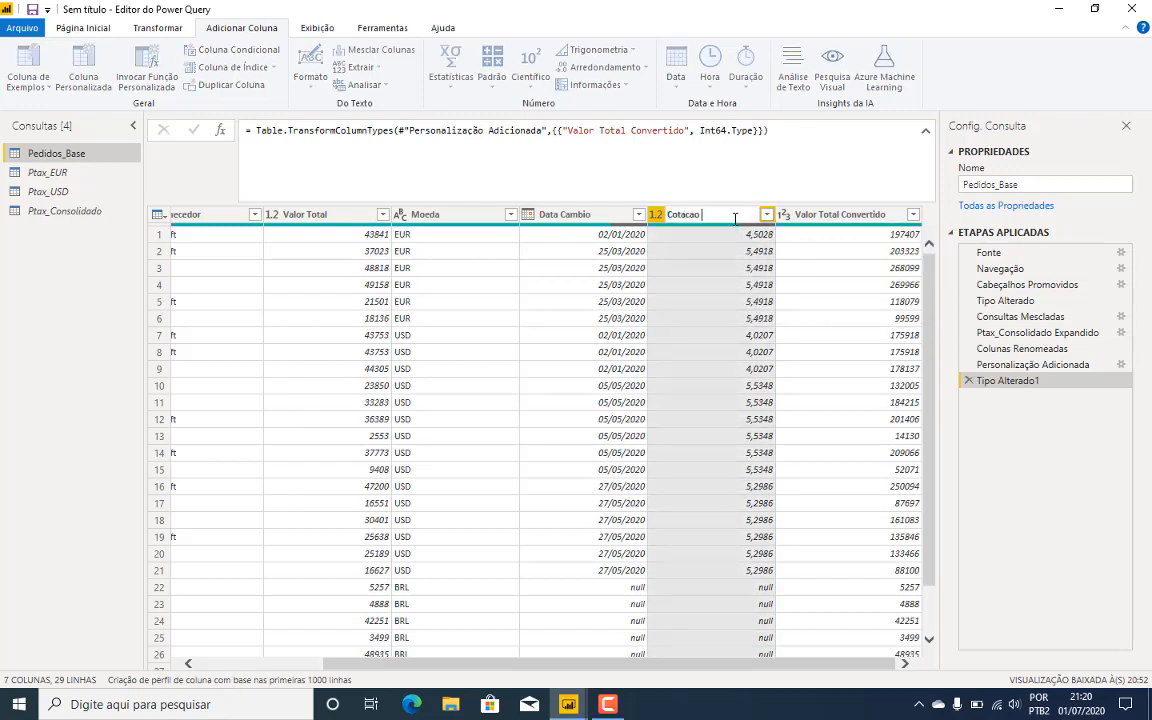
pyautogui.write('Epoca')
pyautogui.press('Return')
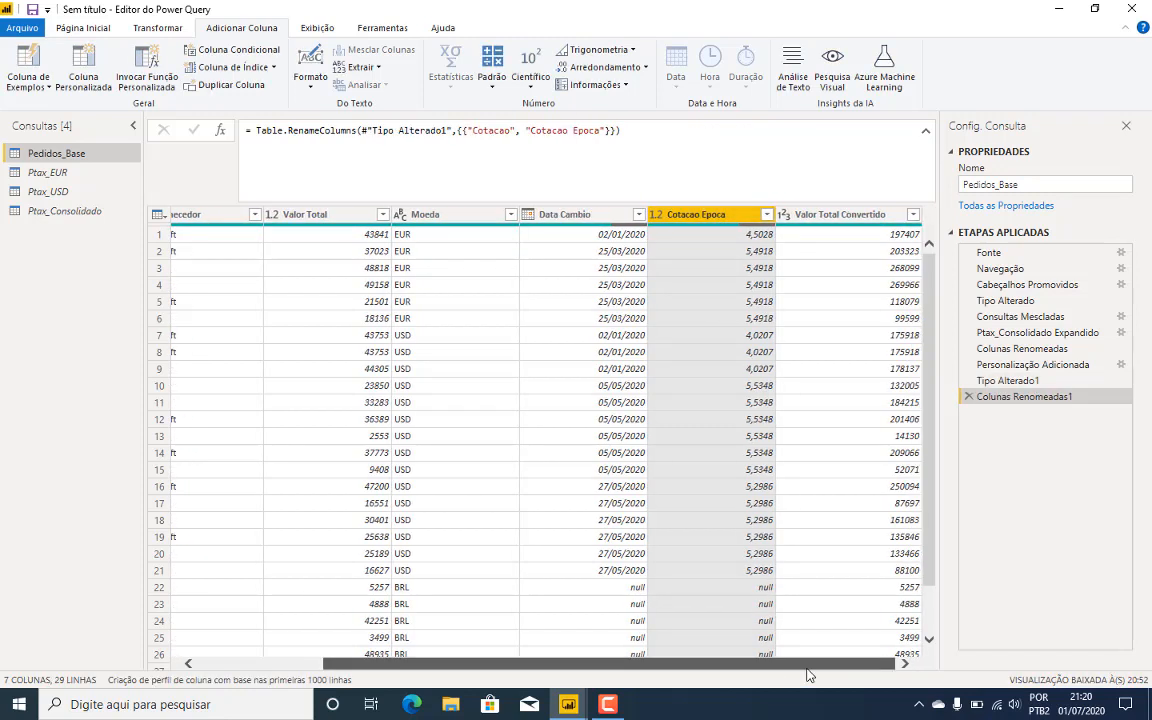
# Step: Start a new custom column in Pedidos_Base and name it Ultima Cotacao
pyautogui.click(89, 90)
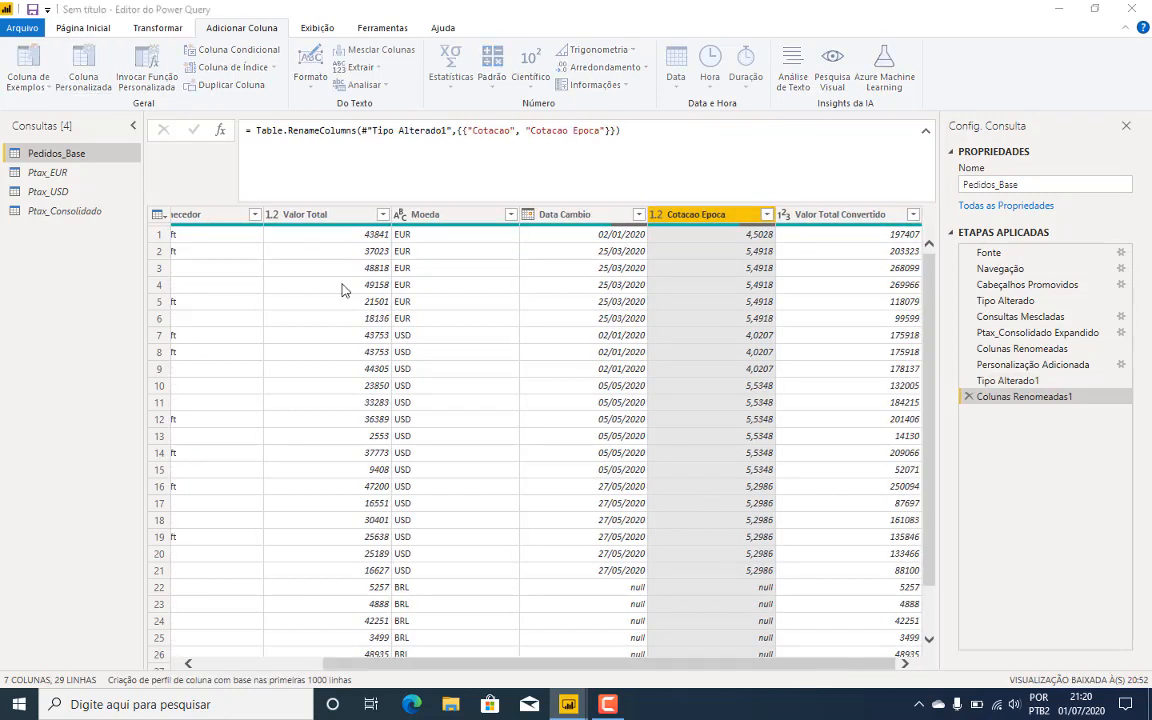
pyautogui.moveTo(400, 263); pyautogui.dragTo(233, 262)
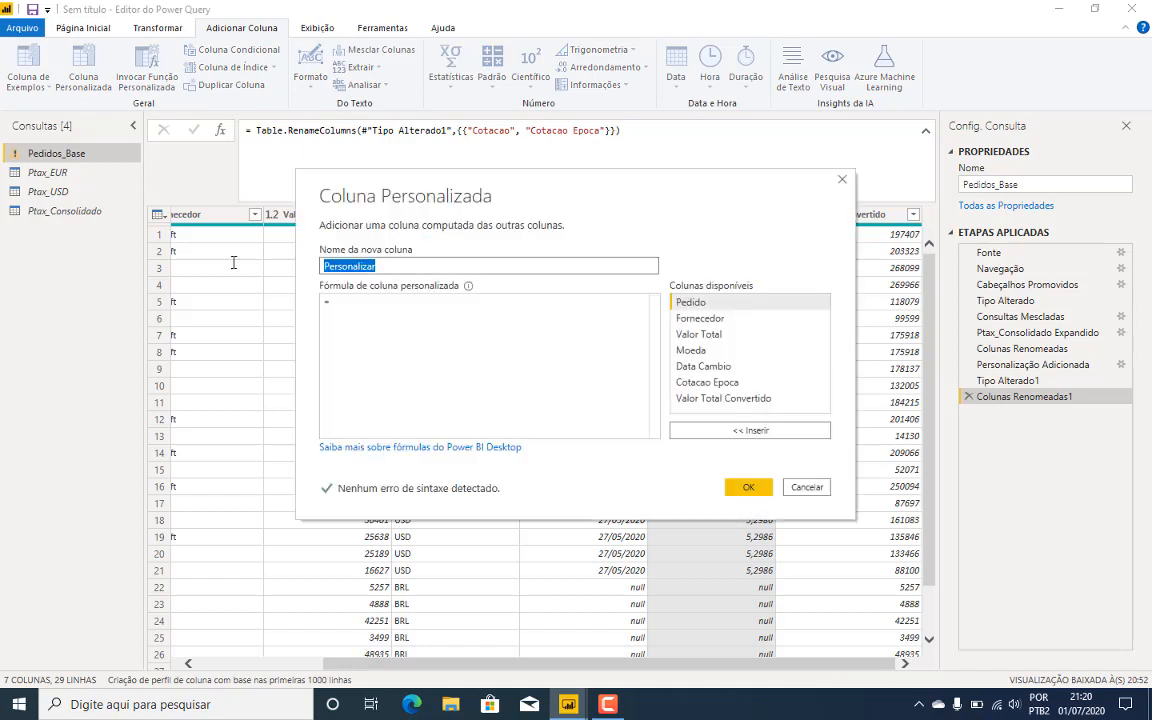
pyautogui.write('Cota')
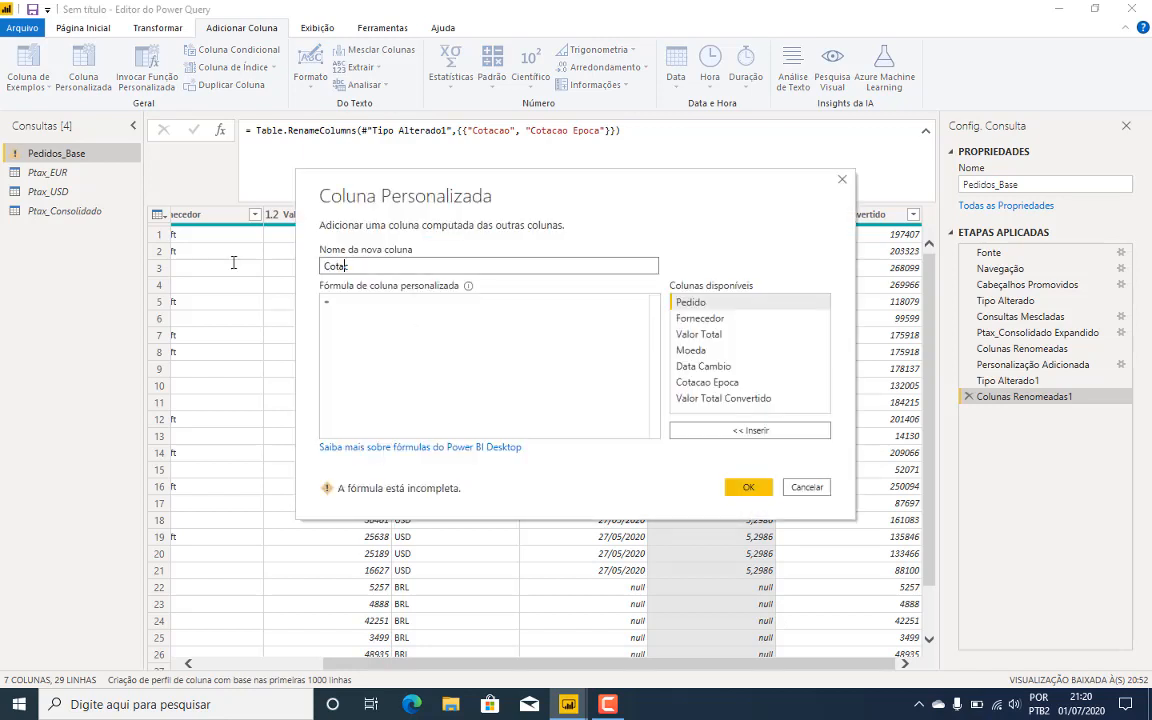
pyautogui.write('cao Atu')
pyautogui.press('BackSpace')
pyautogui.press('BackSpace')
pyautogui.press('BackSpace')
pyautogui.press('BackSpace')
pyautogui.press('BackSpace')
pyautogui.press('BackSpace')
pyautogui.press('BackSpace')
pyautogui.press('BackSpace')
pyautogui.press('BackSpace')
pyautogui.press('BackSpace')
pyautogui.press('BackSpace')
pyautogui.write('Ultima Cotacao')
# Step: Begin the Ultima Cotacao formula with if [Moeda] = "USD" then
pyautogui.click(388, 316)
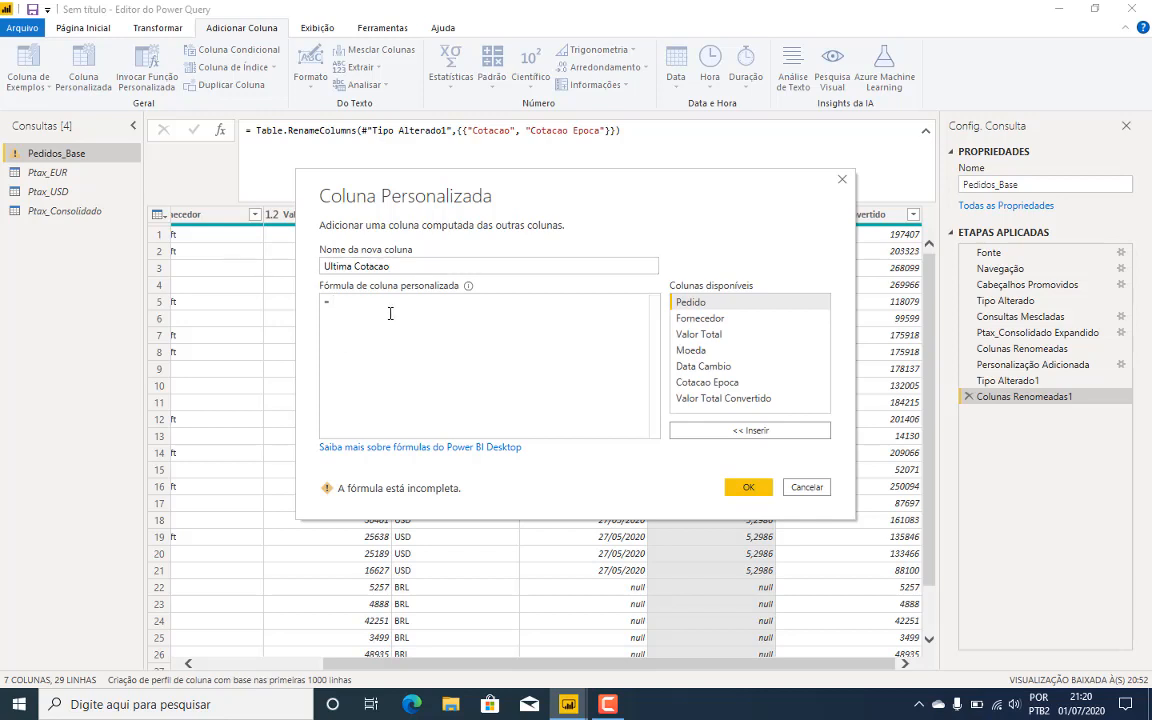
pyautogui.write('if')
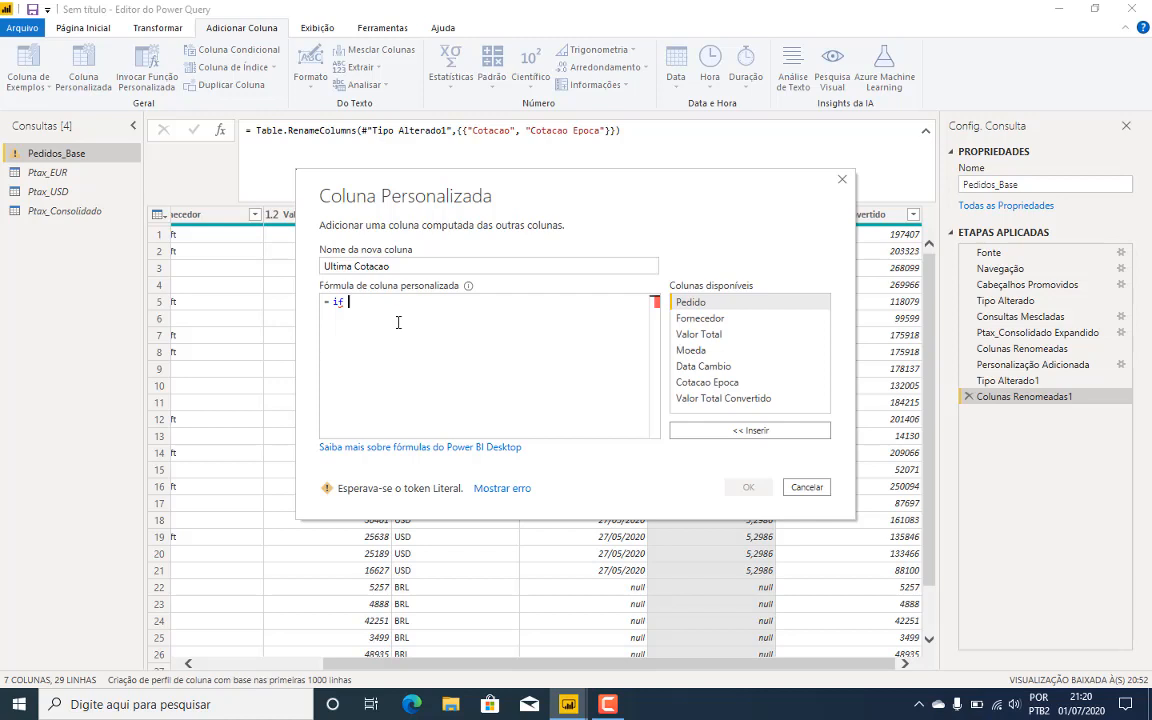
pyautogui.doubleClick(704, 351)
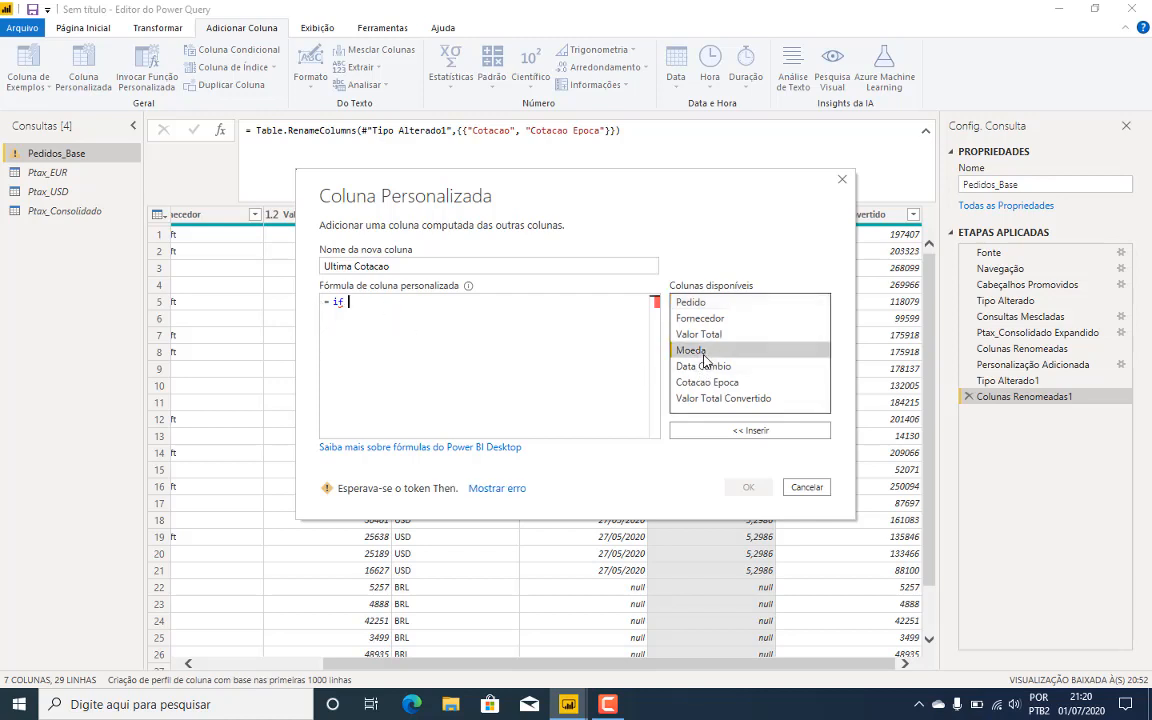
pyautogui.write('= ')
pyautogui.write('"USD"')
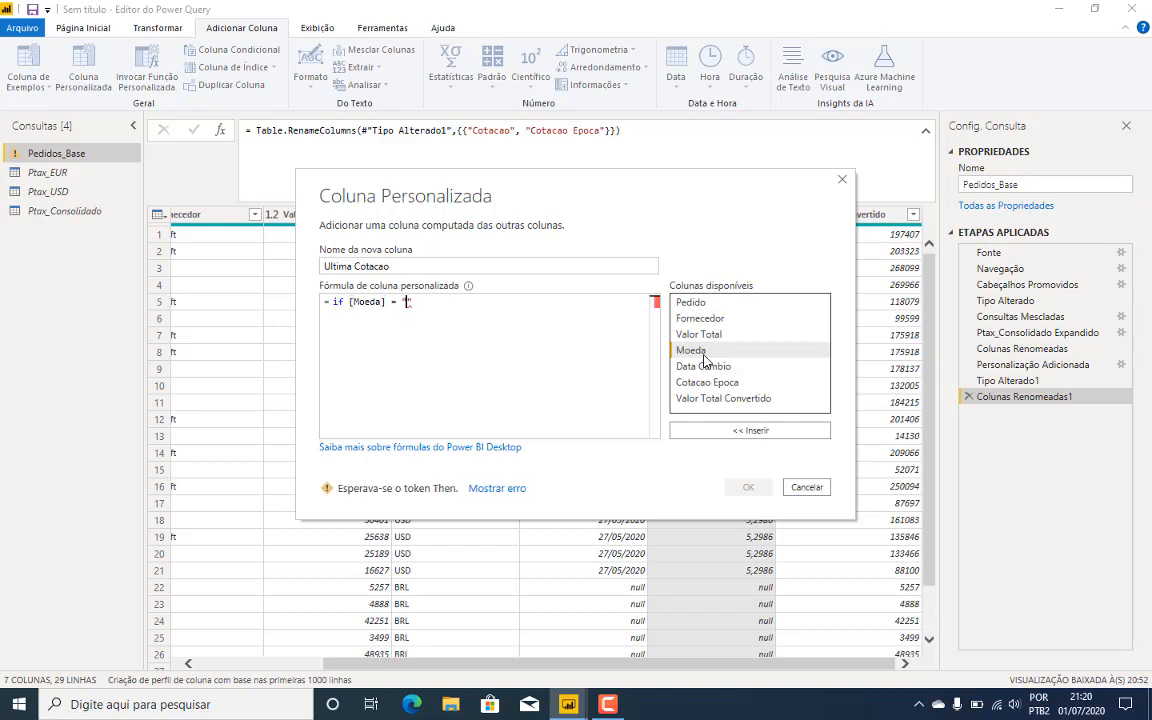
pyautogui.write(' then')
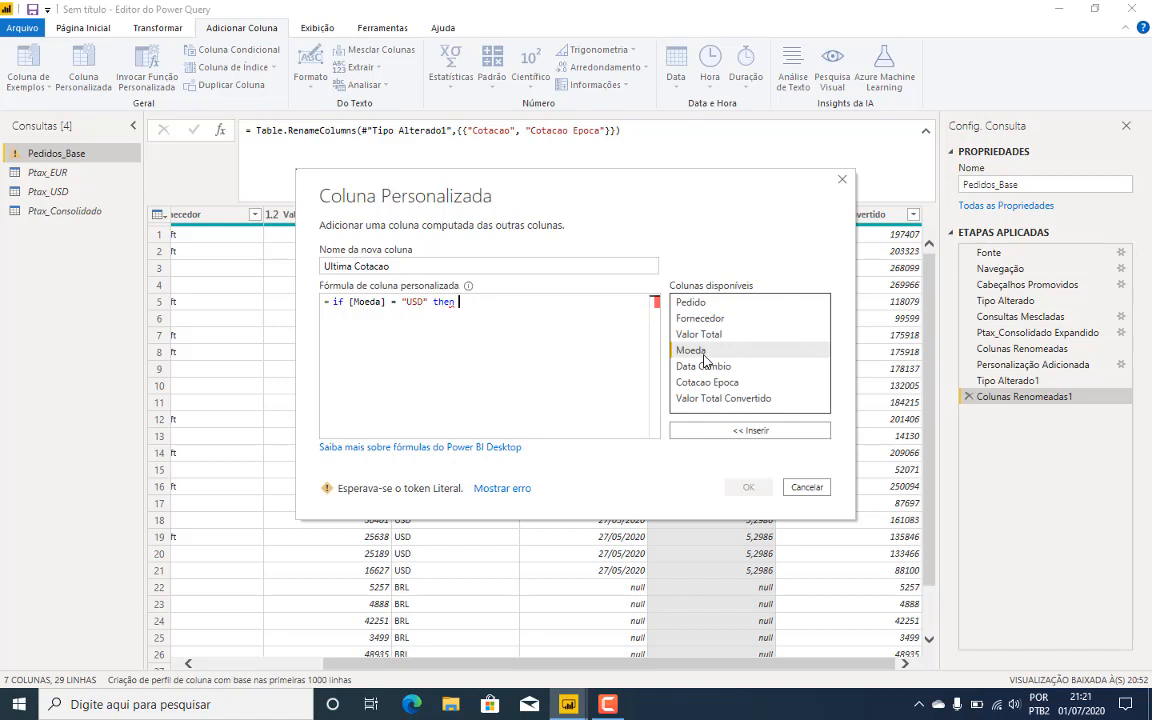
# Step: Extend the formula after then with Number.From( and a nested List.Last( function
pyautogui.write(' number')
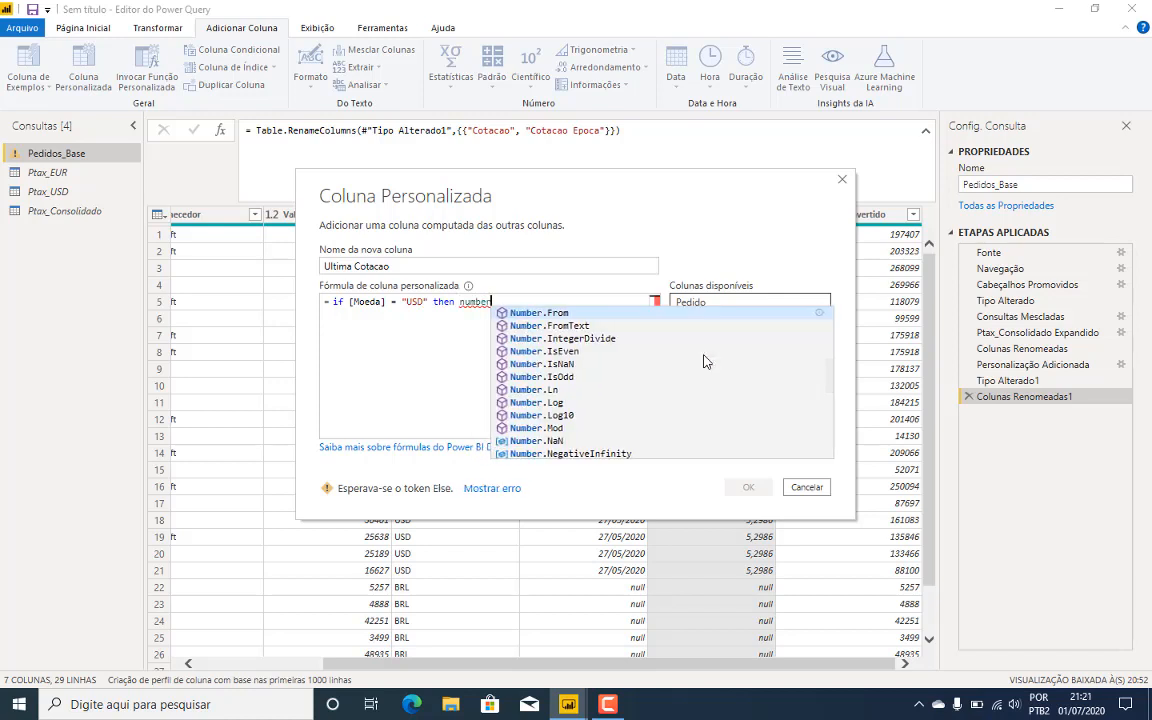
pyautogui.press('BackSpace')
pyautogui.press('BackSpace')
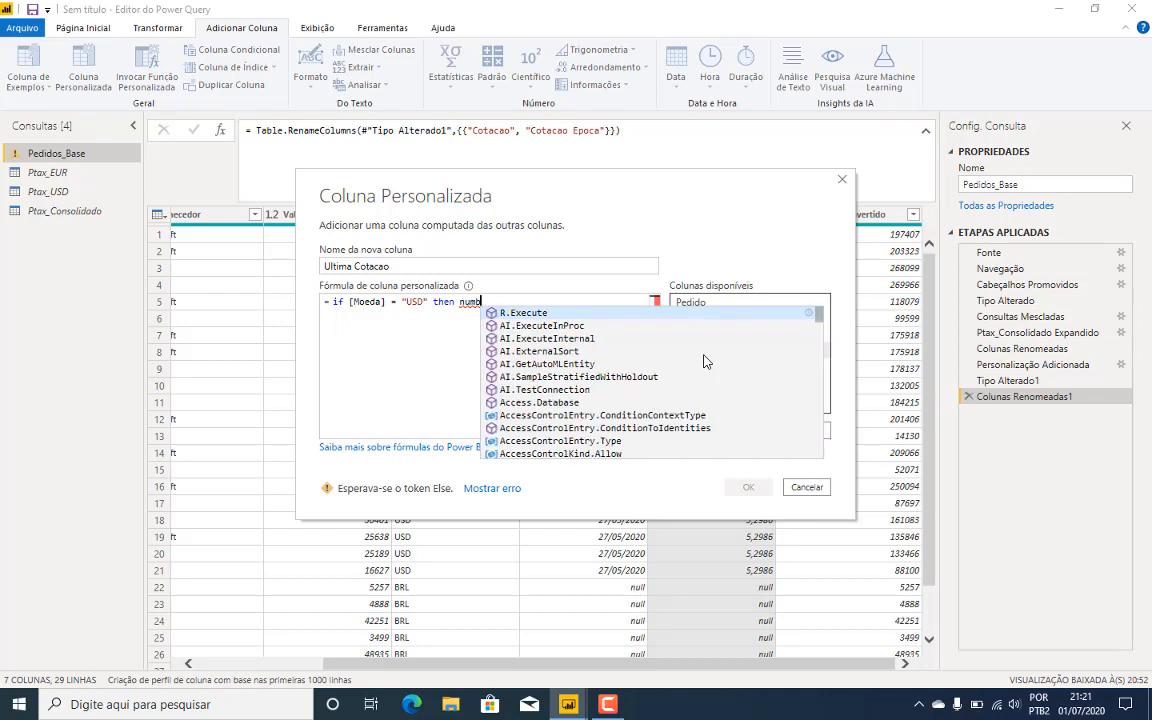
pyautogui.press('BackSpace')
pyautogui.press('BackSpace')
pyautogui.press('BackSpace')
pyautogui.press('BackSpace')
pyautogui.write('Nu')
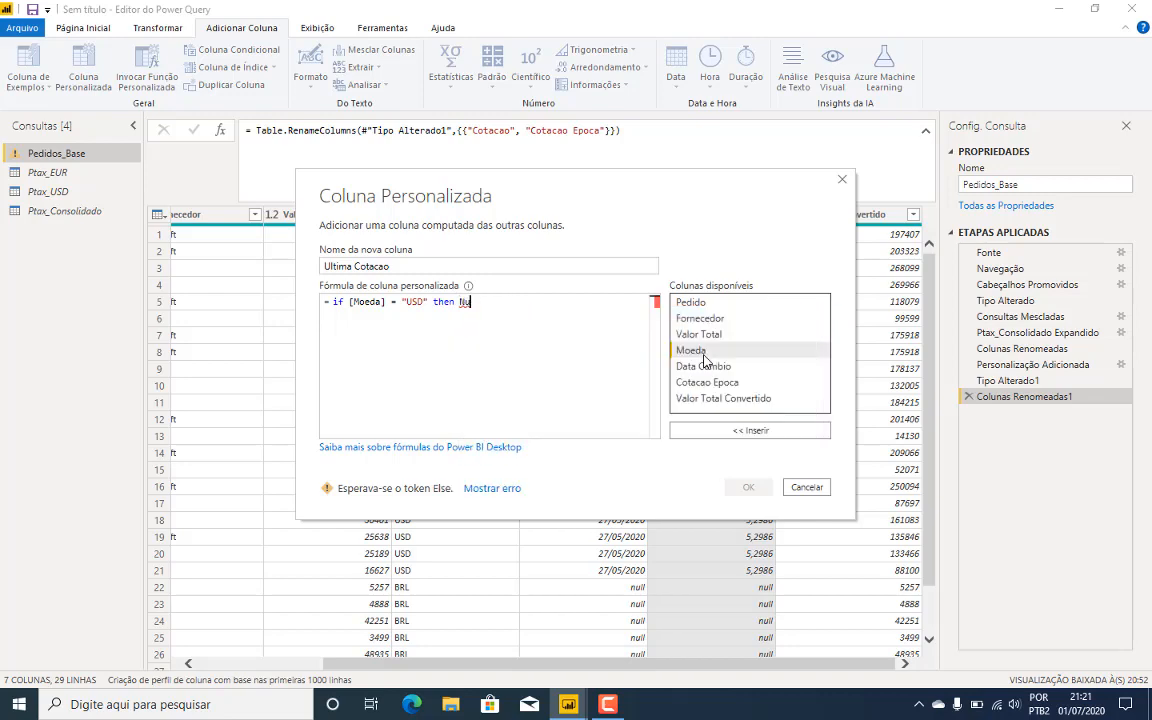
pyautogui.write('mber.Fr')
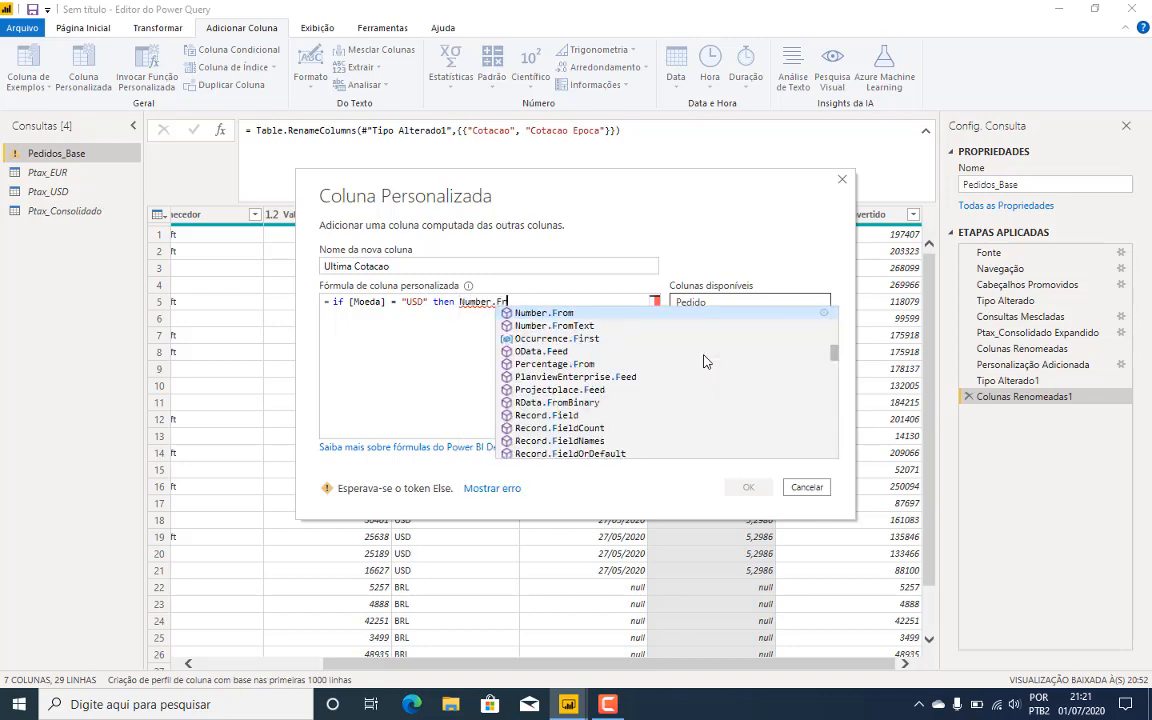
pyautogui.write('om')
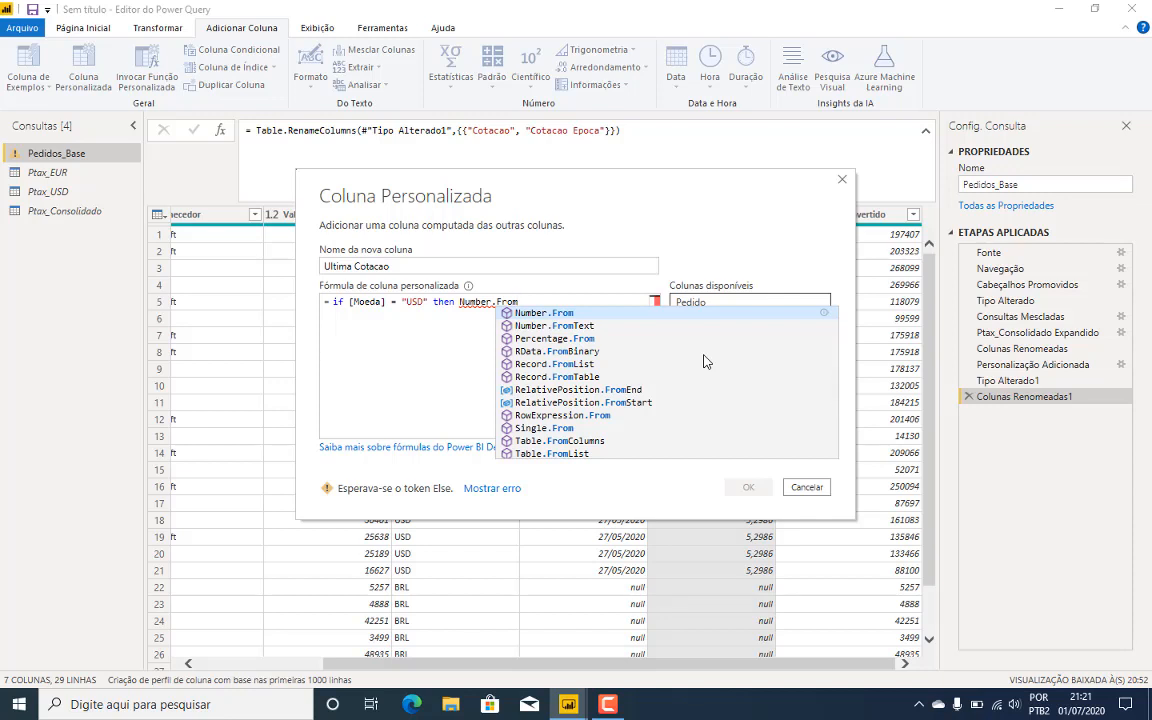
pyautogui.write('(La')
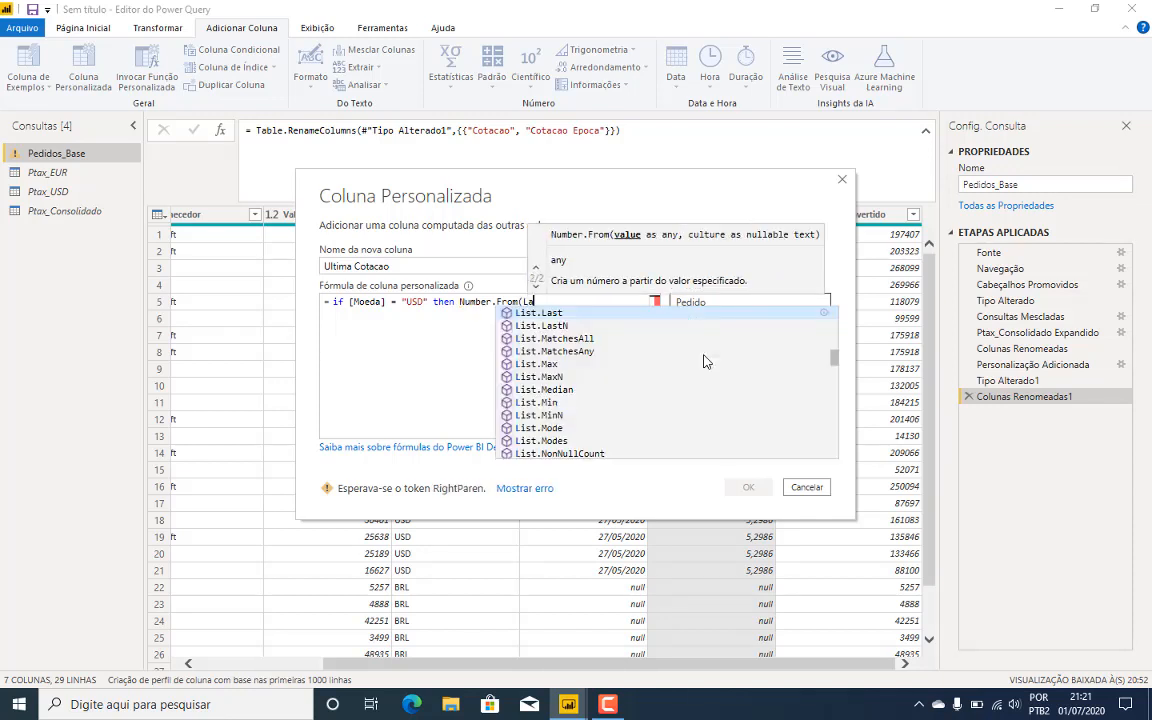
pyautogui.press('Tab')
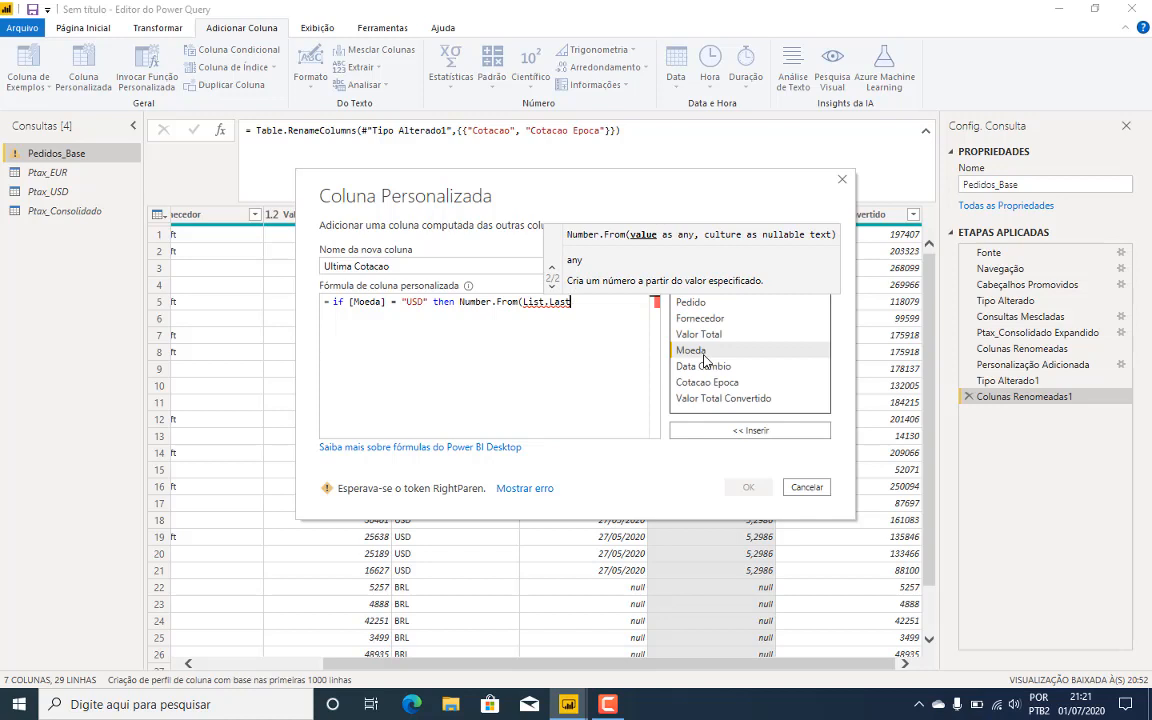
pyautogui.write('(')
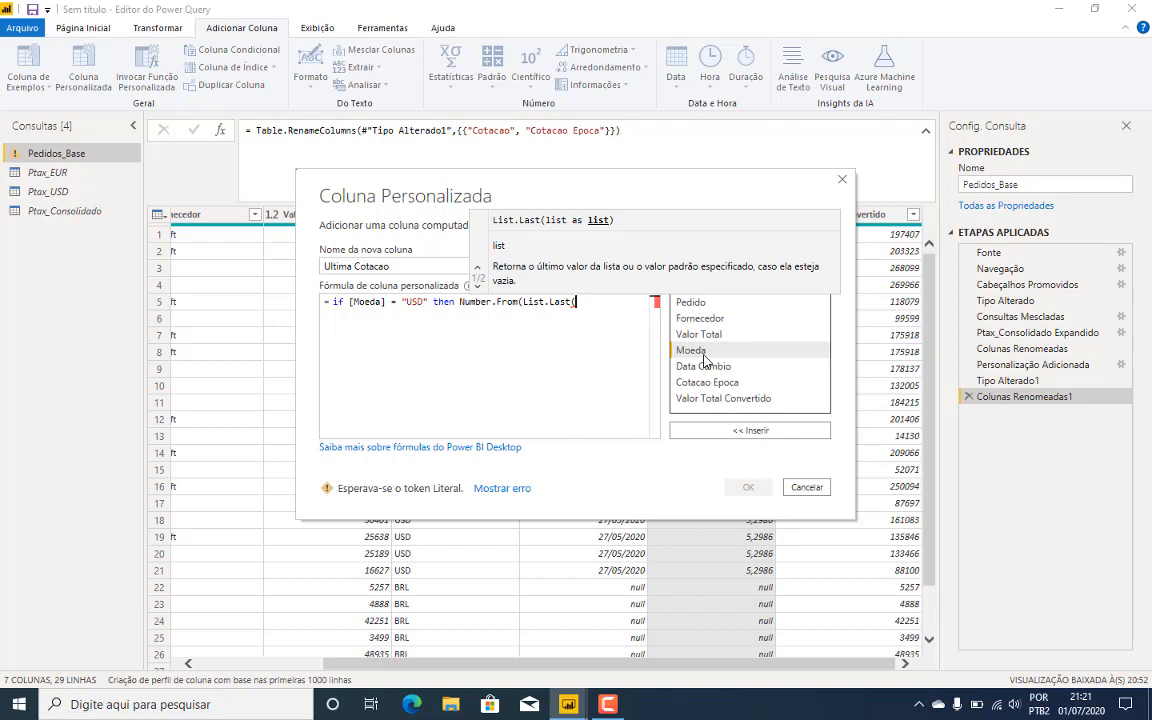
# Step: Reference the Compra column of the Ptax_USD query as the List.Last argument
pyautogui.write('ptax')
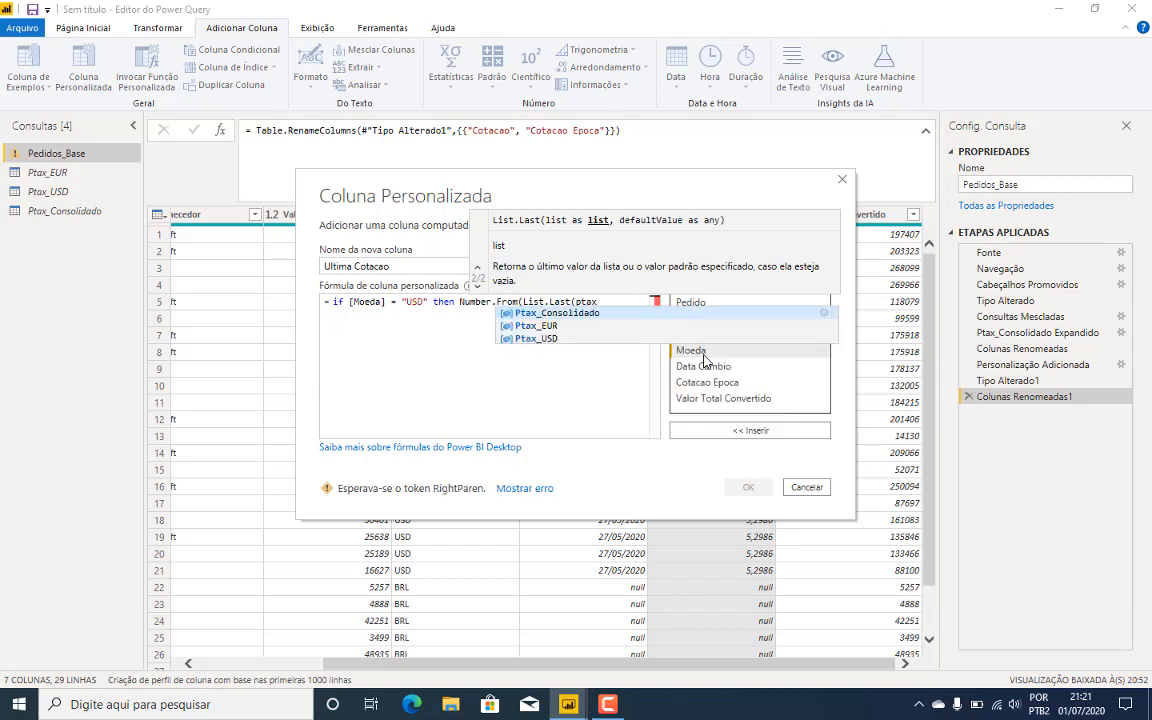
pyautogui.click(583, 339)
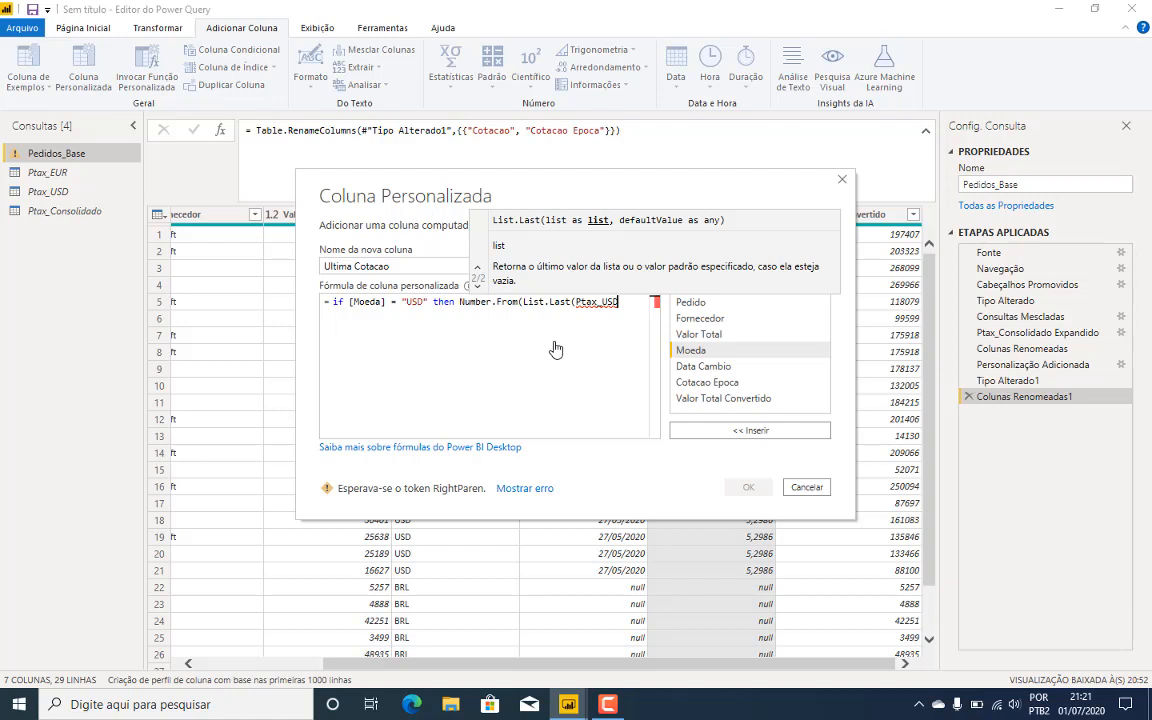
pyautogui.write('[')
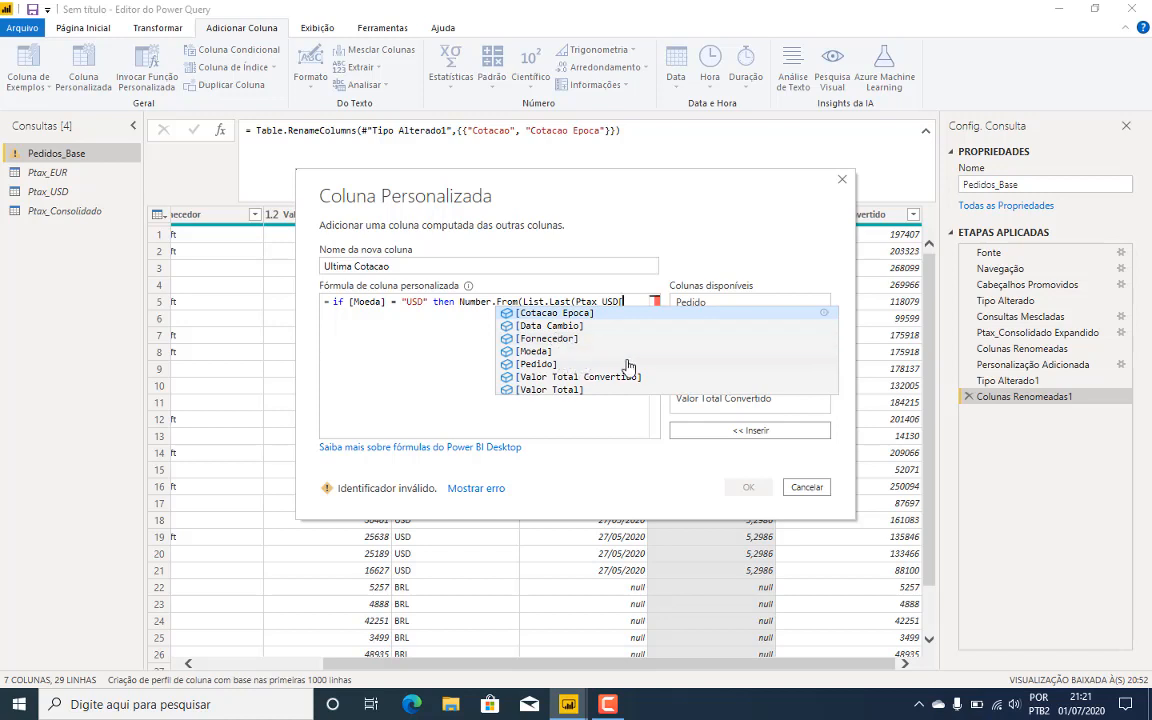
pyautogui.write('Comp')
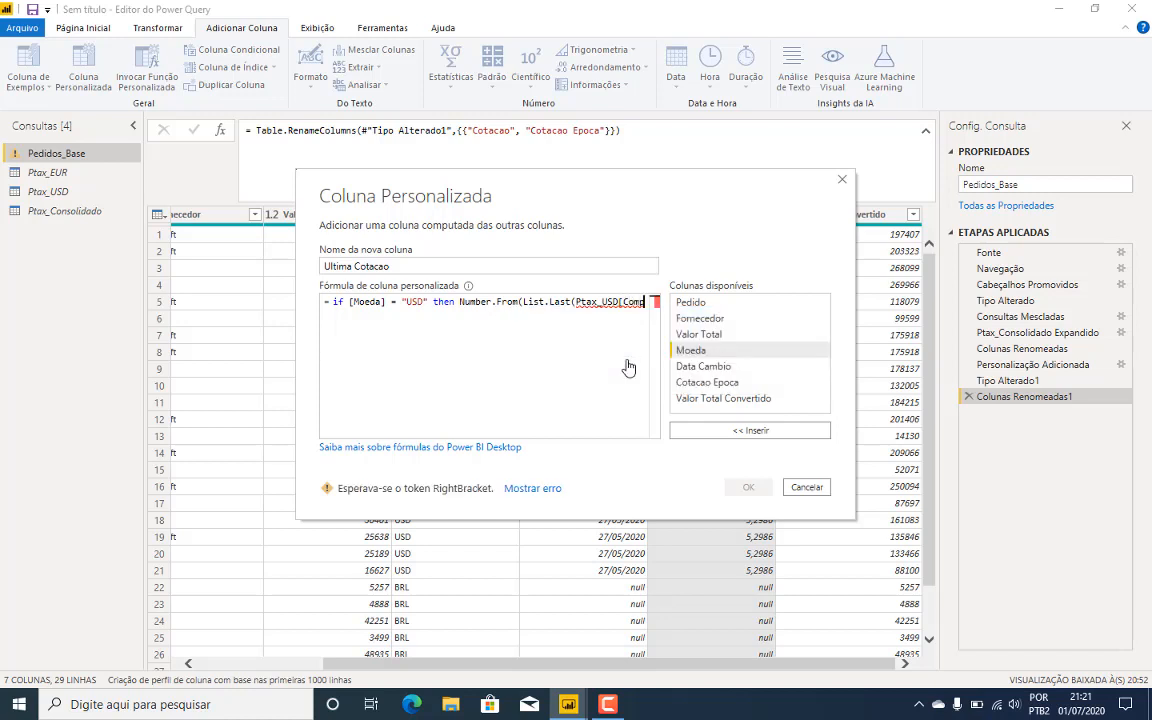
pyautogui.write('ra')
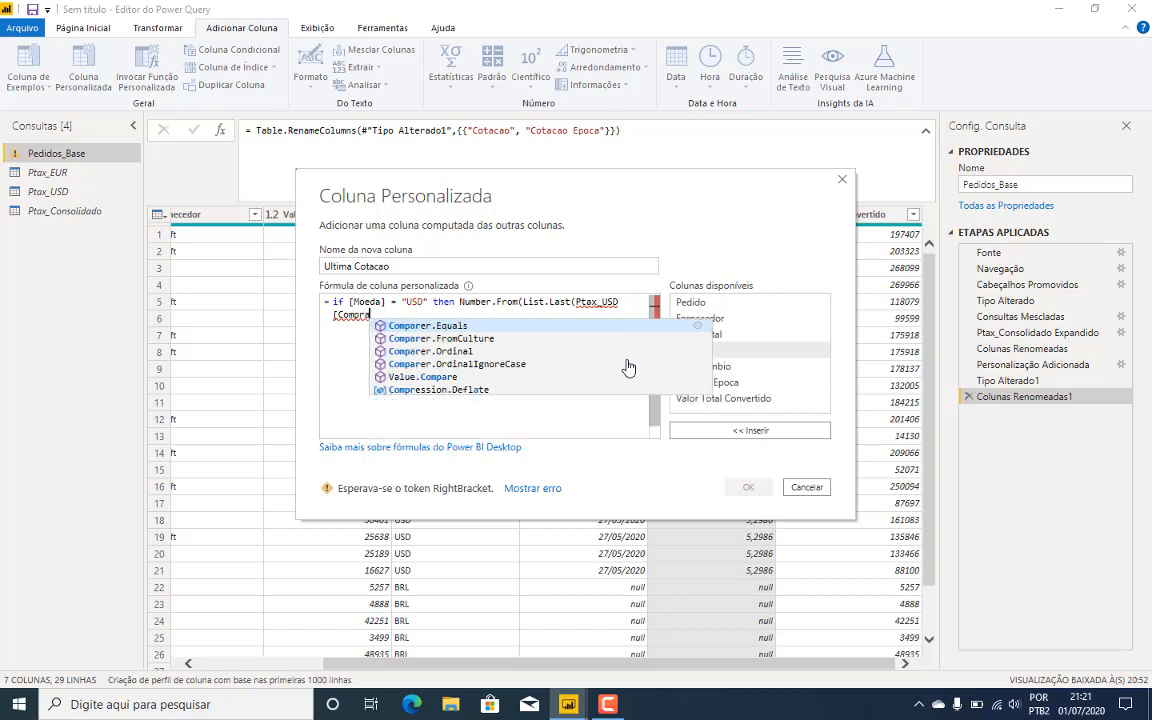
pyautogui.write('[')
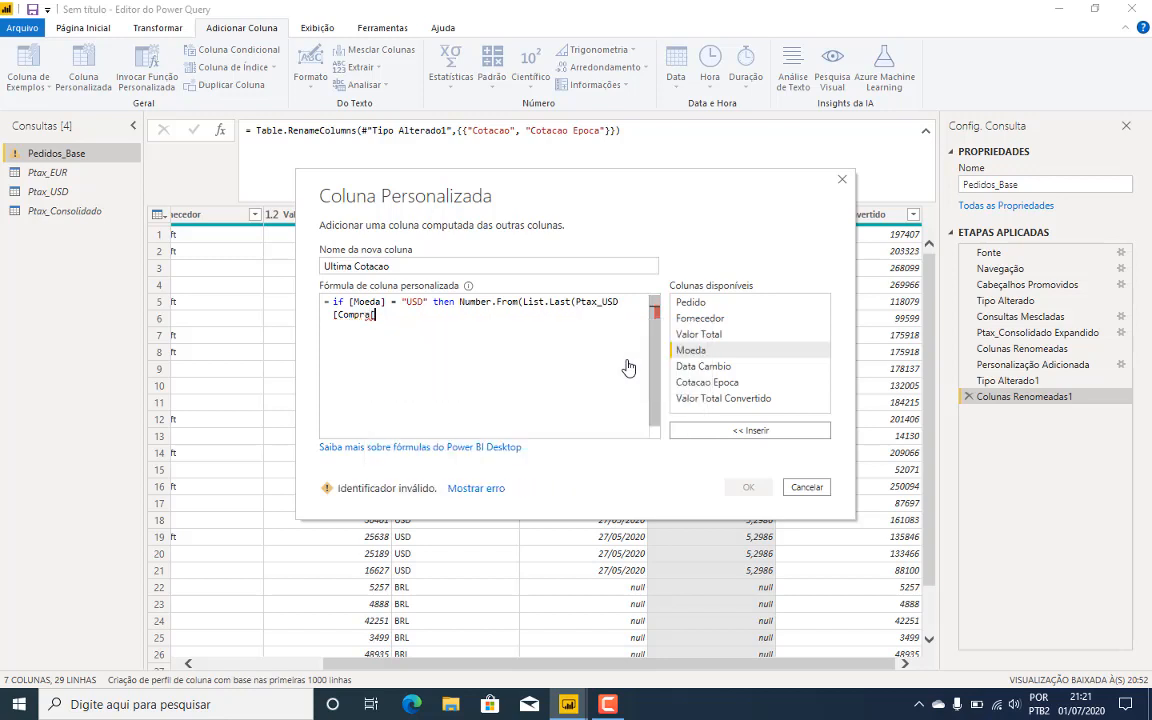
pyautogui.press('BackSpace')
pyautogui.write('[')
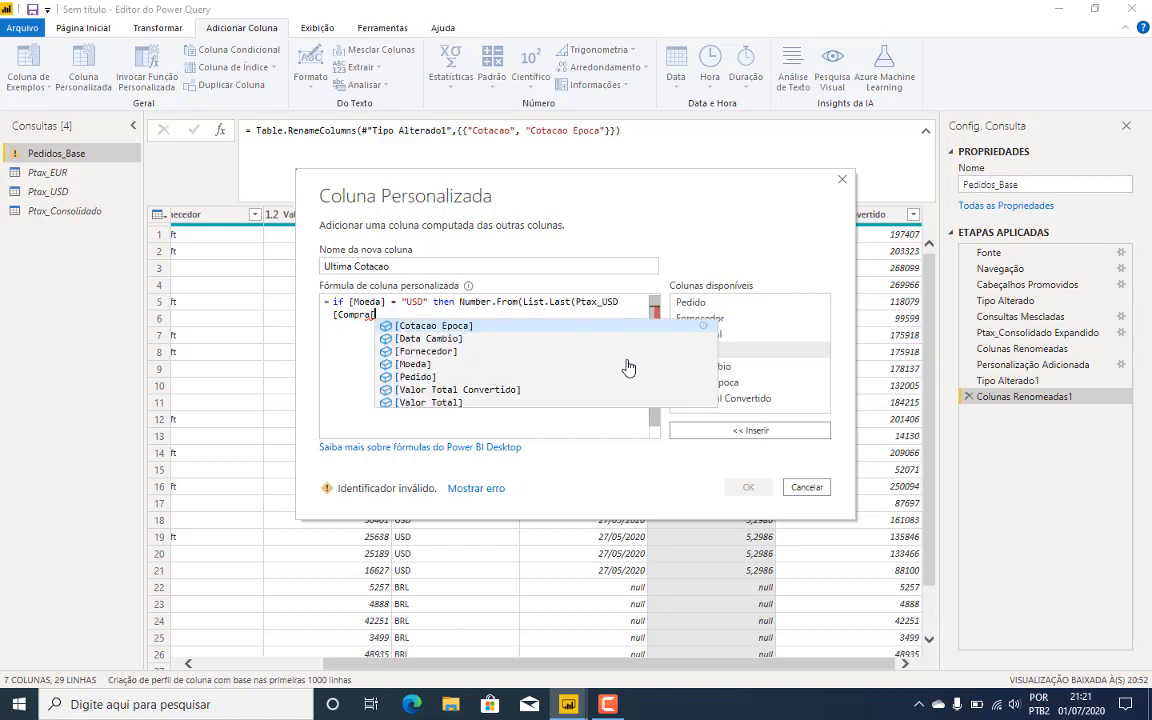
pyautogui.click(440, 351)
pyautogui.press('BackSpace')
pyautogui.press('BackSpace')
pyautogui.press('BackSpace')
pyautogui.press('BackSpace')
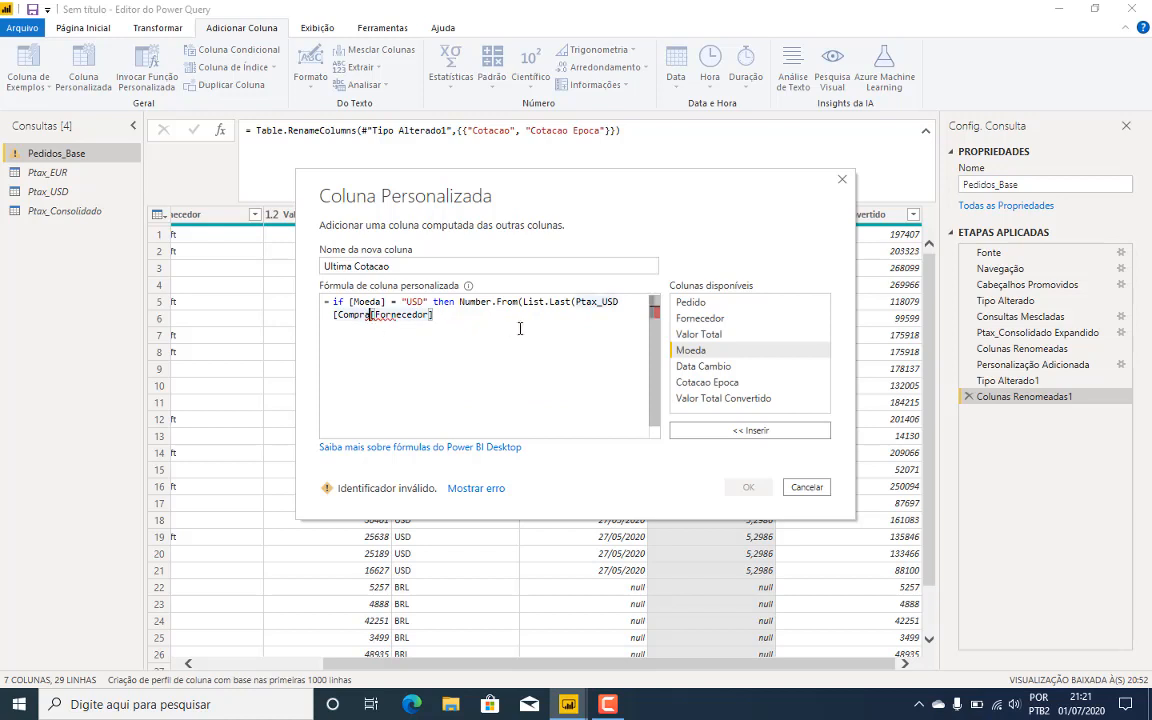
pyautogui.press('BackSpace')
pyautogui.press('BackSpace')
pyautogui.press('BackSpace')
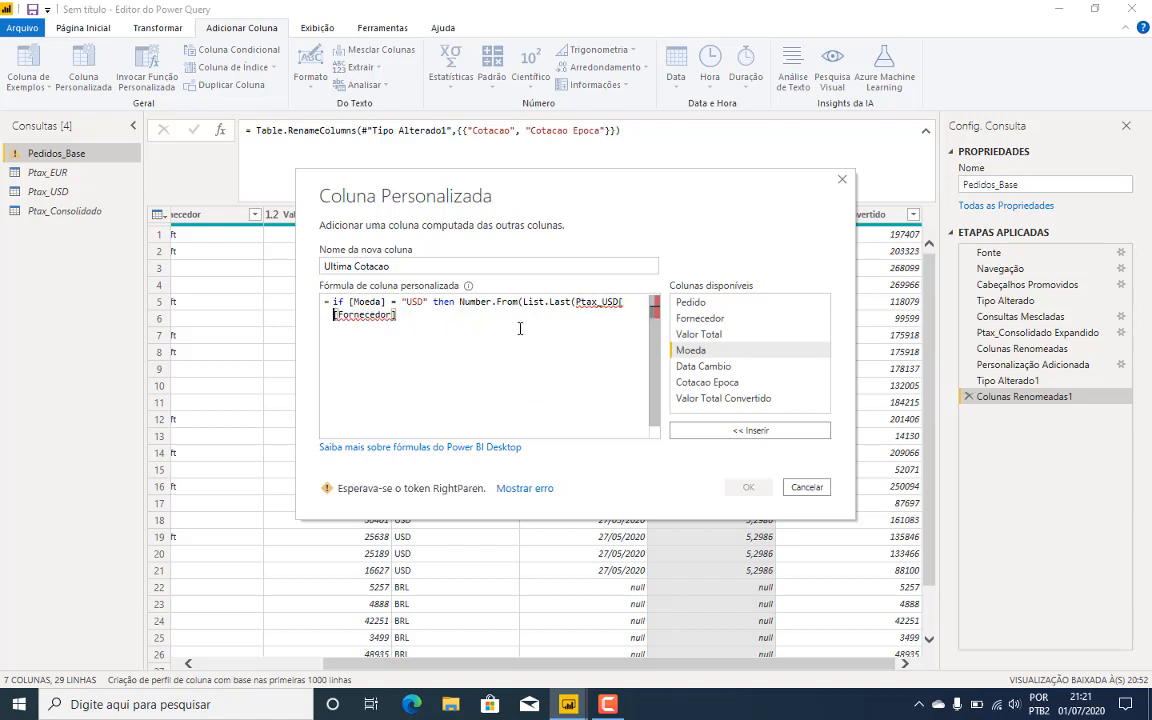
# Step: Replace the [Fornecedor] reference after Ptax_USD with [Compra] and close the List.Last and Number.From parentheses
pyautogui.moveTo(395, 315); pyautogui.dragTo(334, 315)
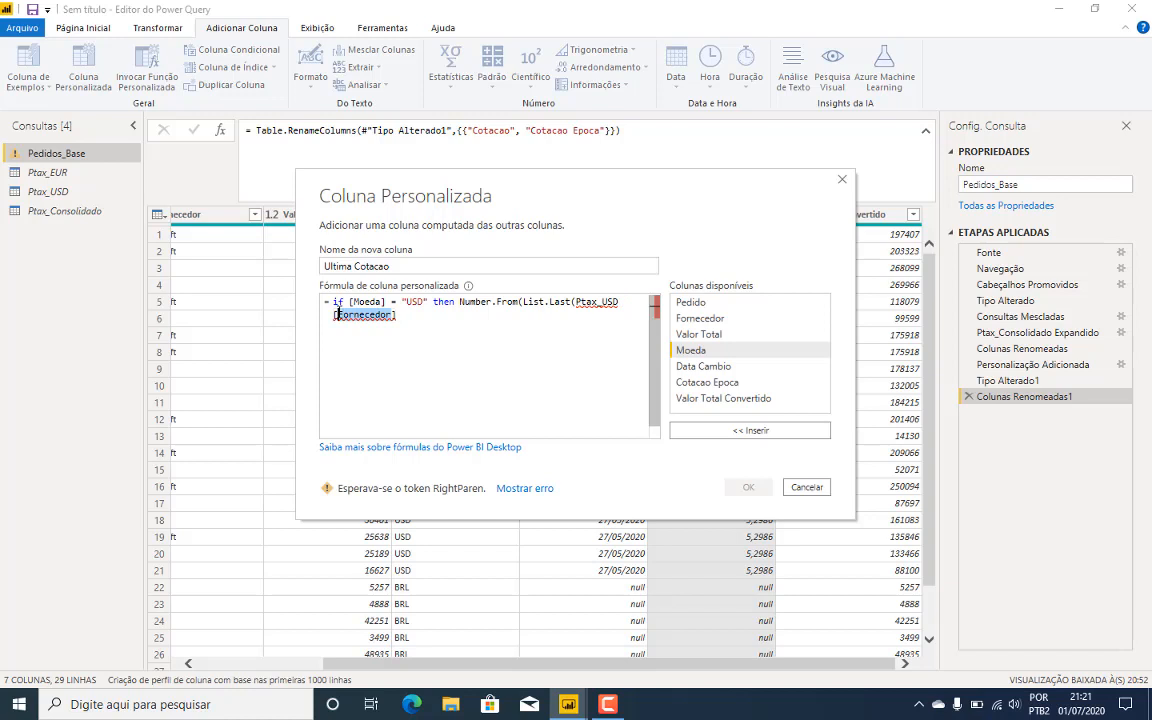
pyautogui.press('BackSpace')
pyautogui.write('[Compra]')
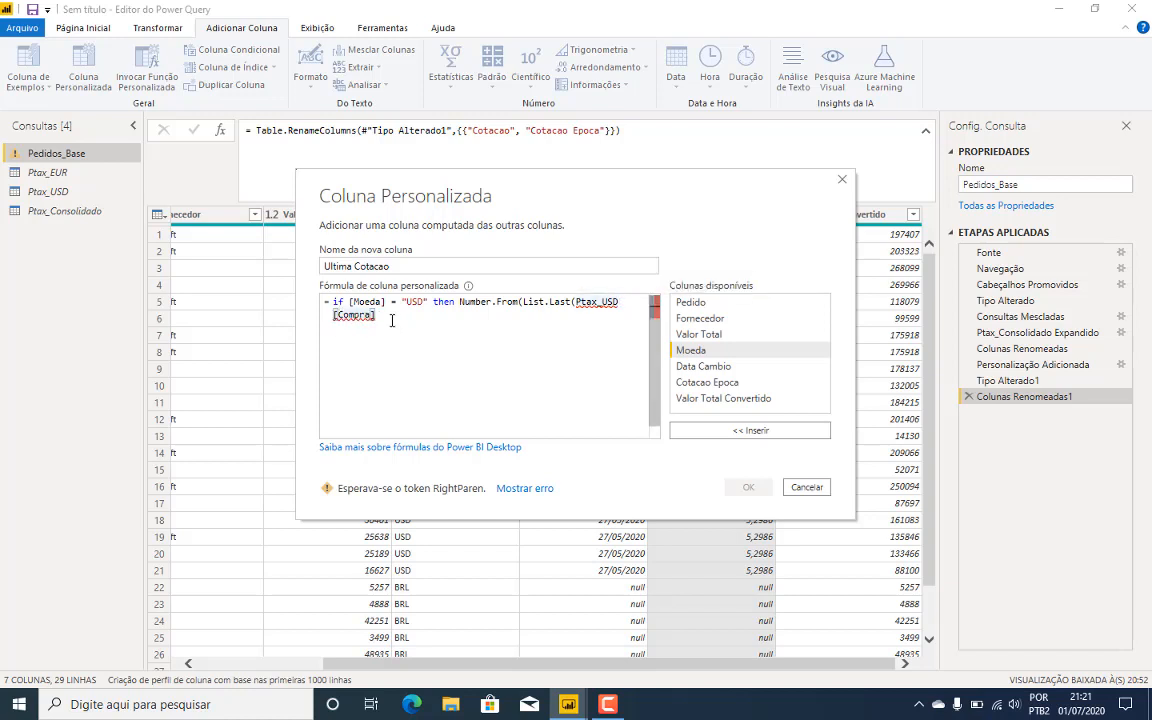
pyautogui.write(')')
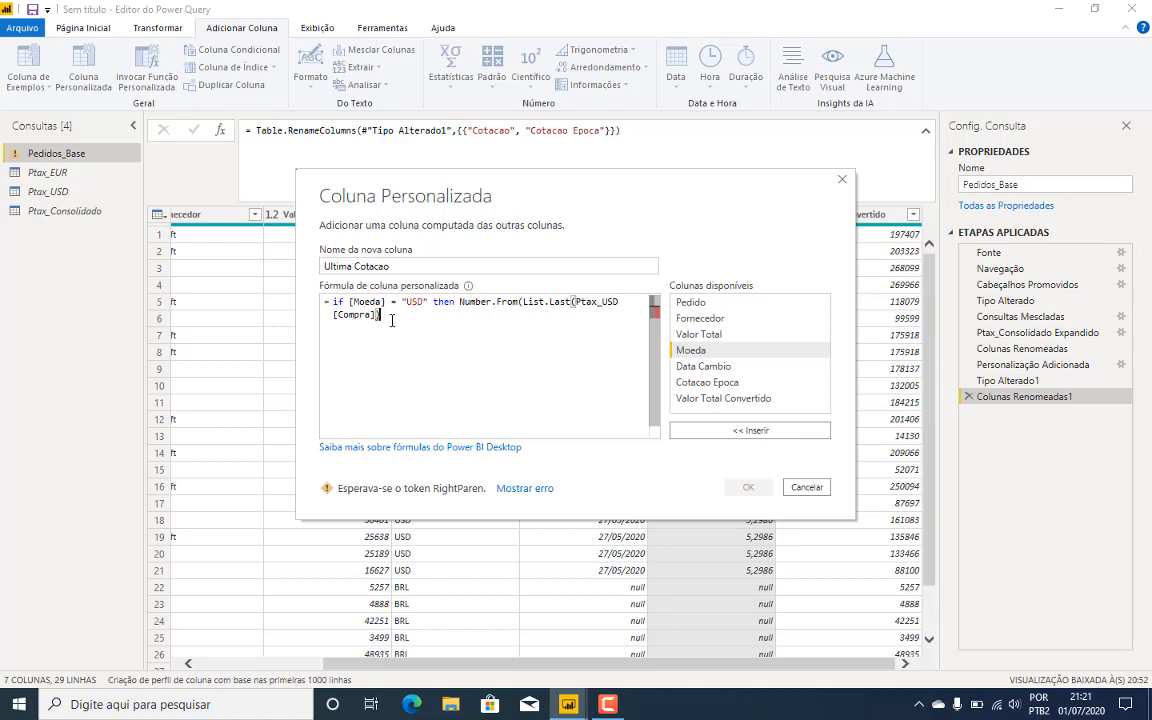
pyautogui.write(')')
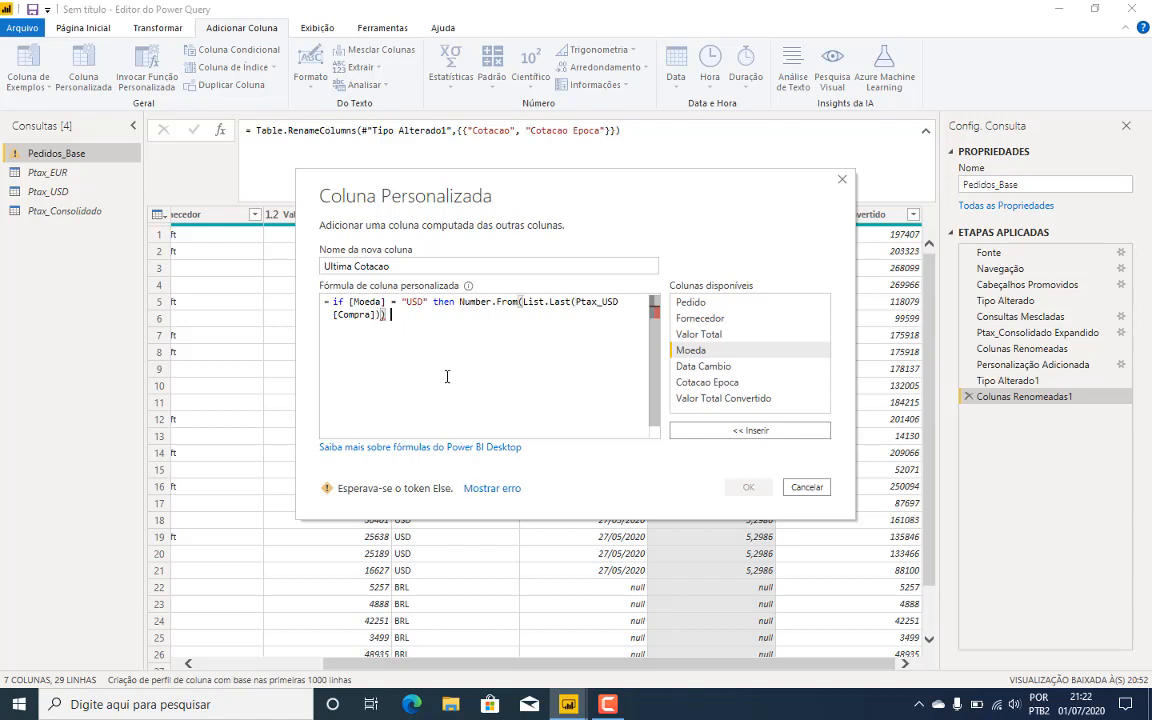
# Step: Finish the Ultima Cotacao formula with else null and create the column
pyautogui.write('else null')
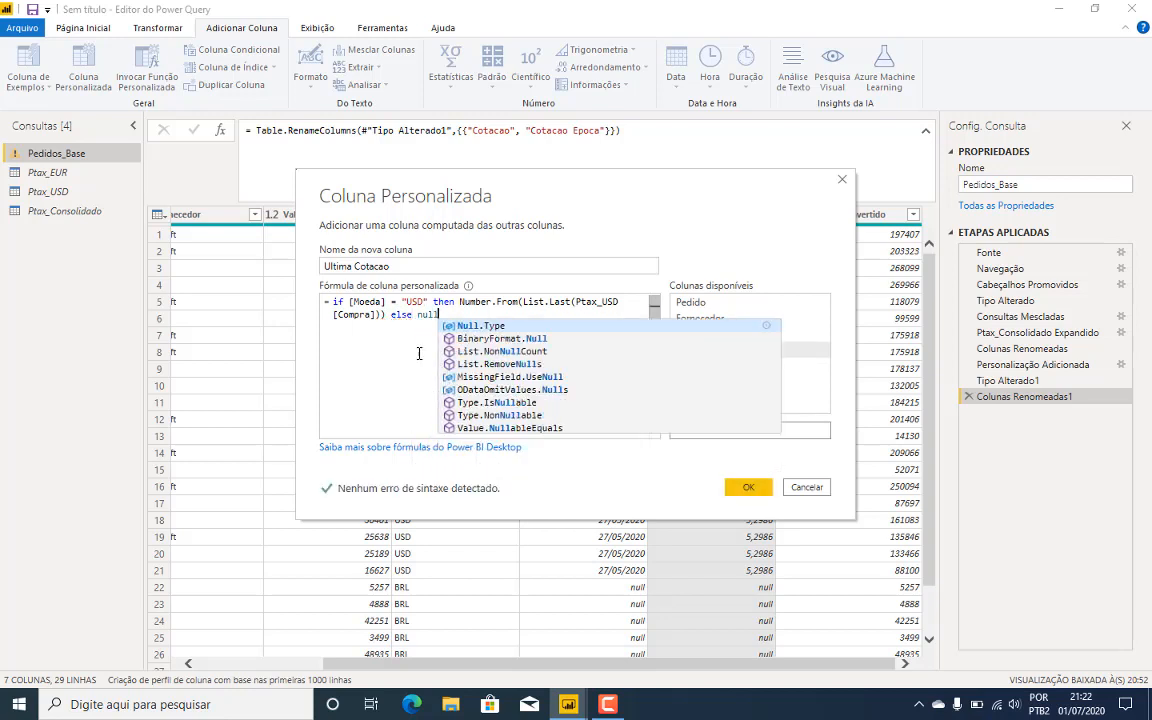
pyautogui.click(477, 303)
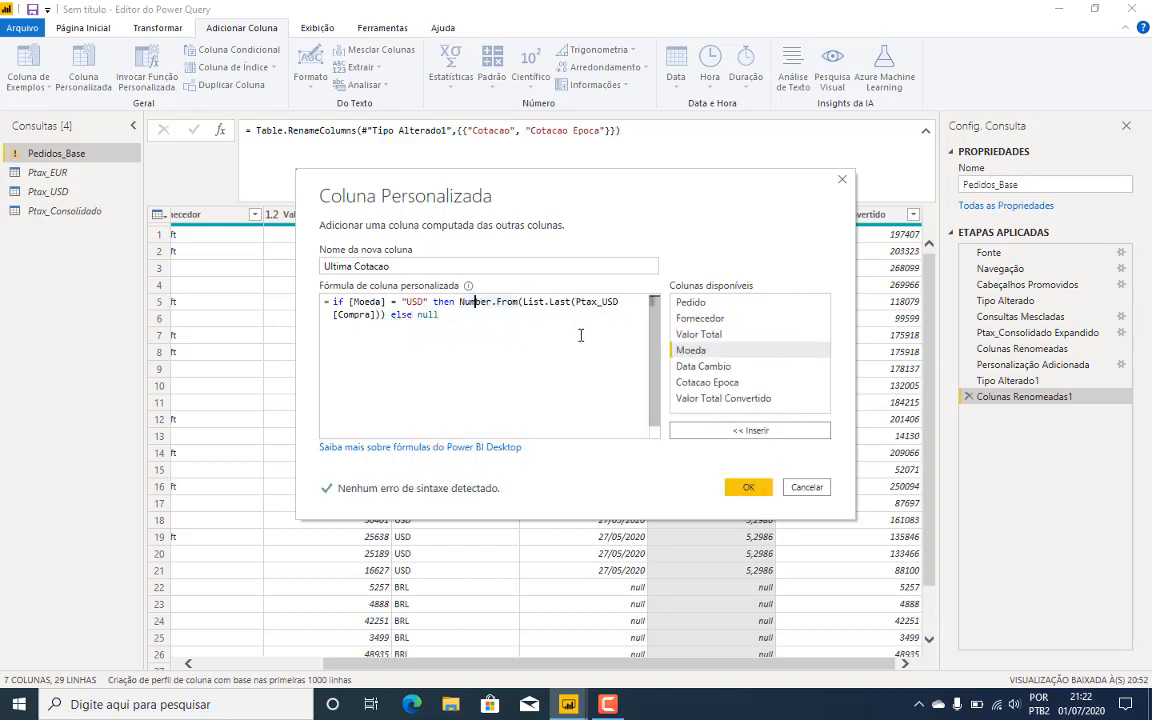
pyautogui.click(747, 486)
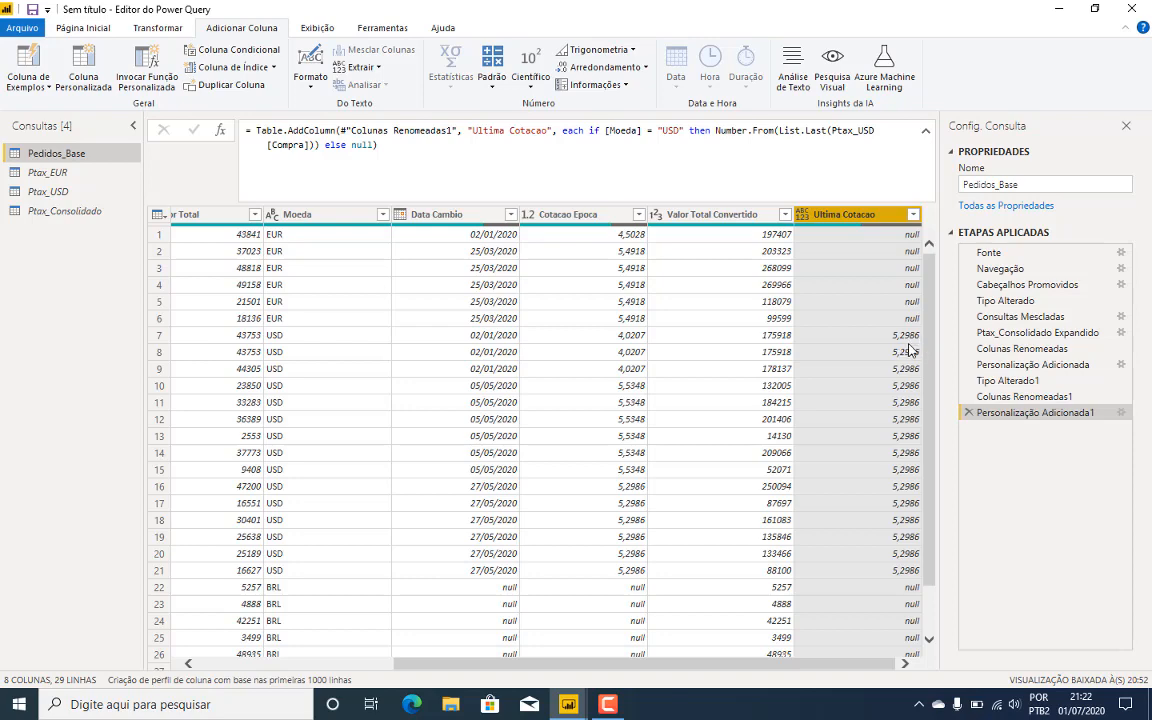
# Step: Examine the last Compra quotation and the date order in Ptax_USD, and compare them with Ultima Cotacao in Pedidos_Base
pyautogui.click(60, 192)
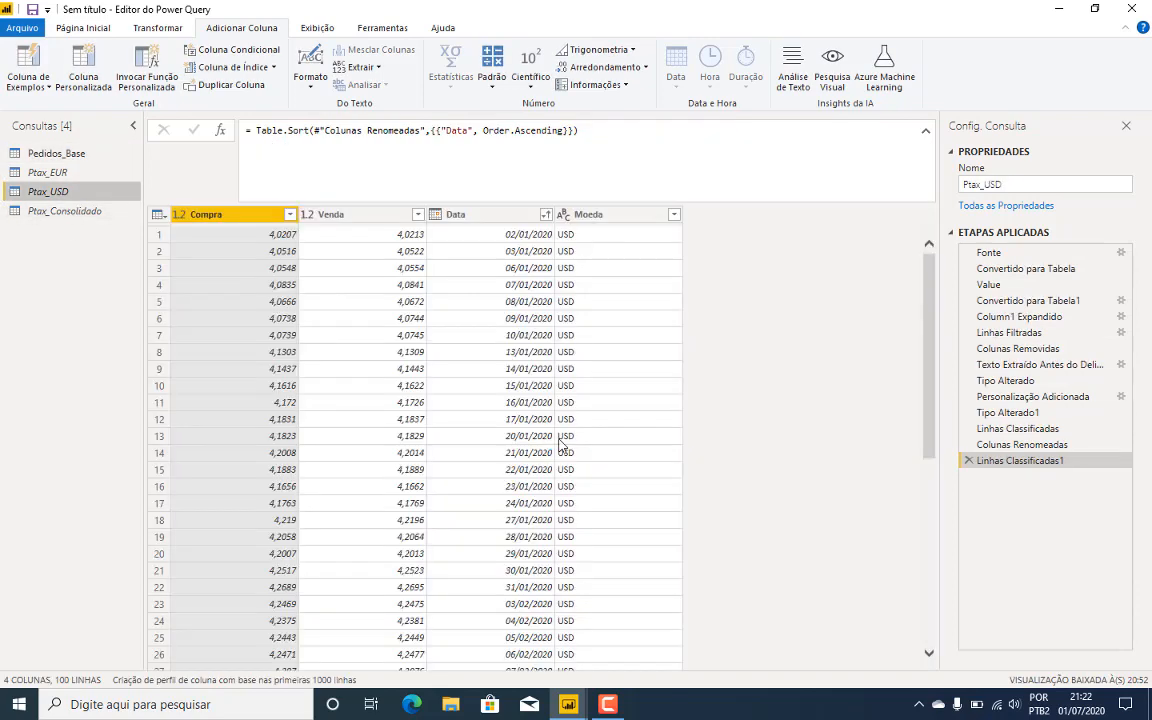
pyautogui.scroll(-15, 560, 445)
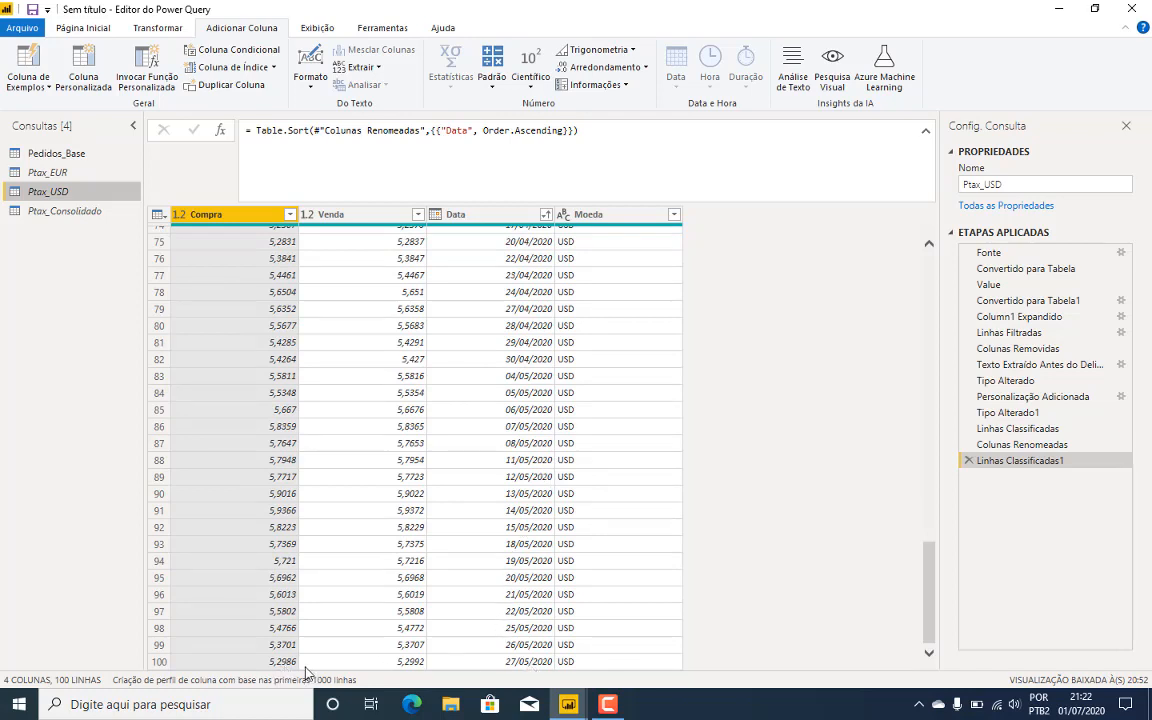
pyautogui.scroll(20, 555, 395)
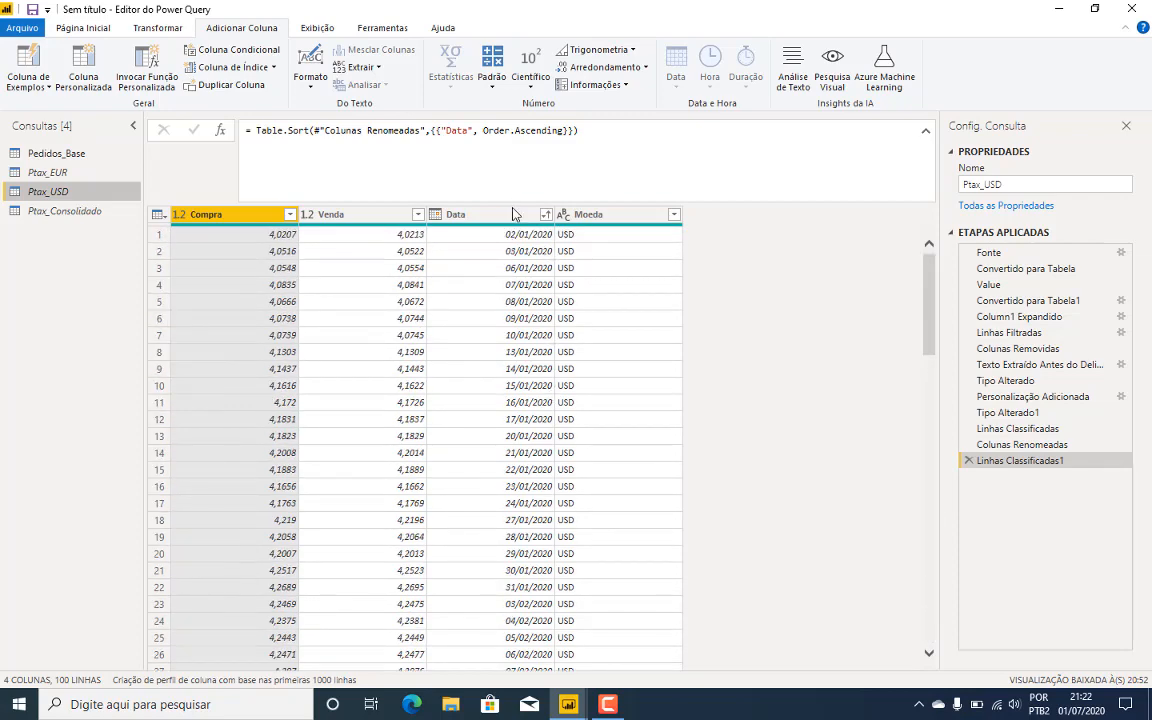
pyautogui.scroll(-20, 519, 212)
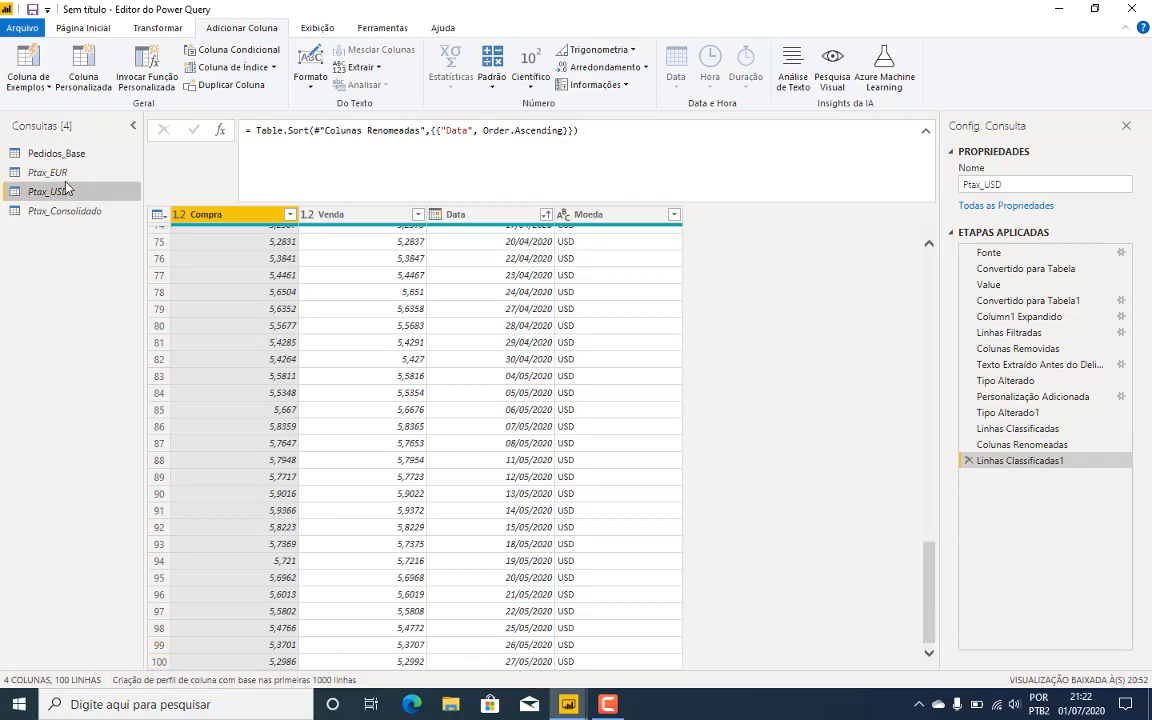
pyautogui.click(60, 150)
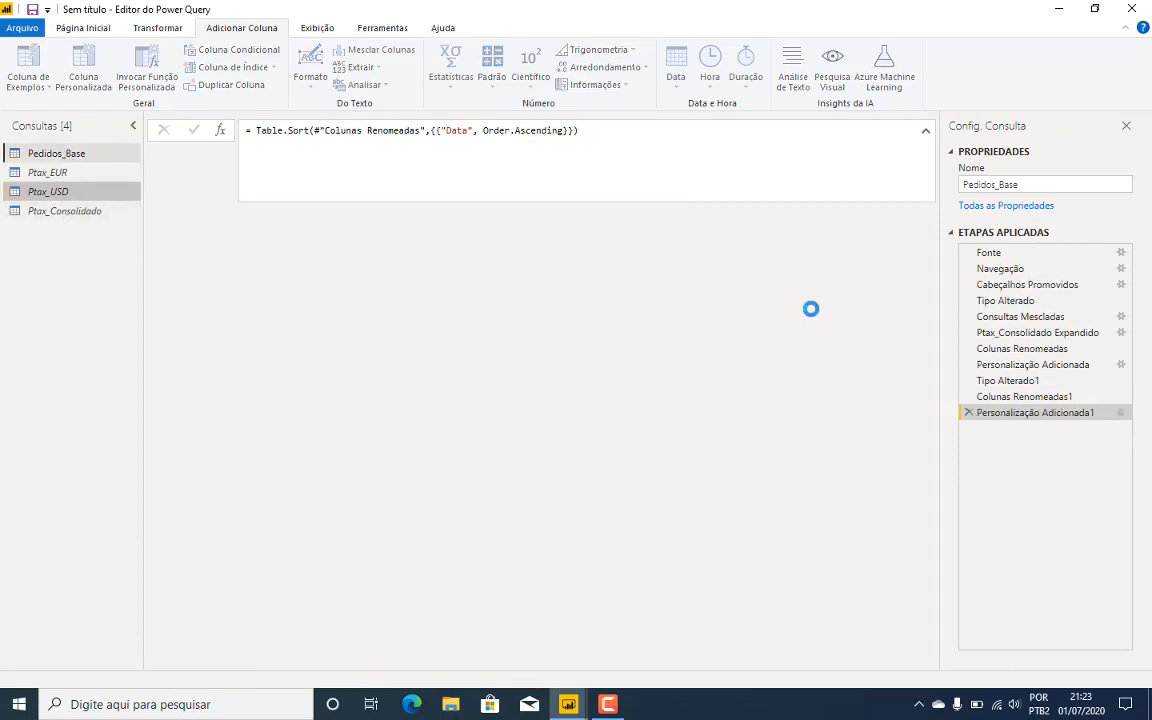
pyautogui.moveTo(681, 665); pyautogui.dragTo(908, 668)
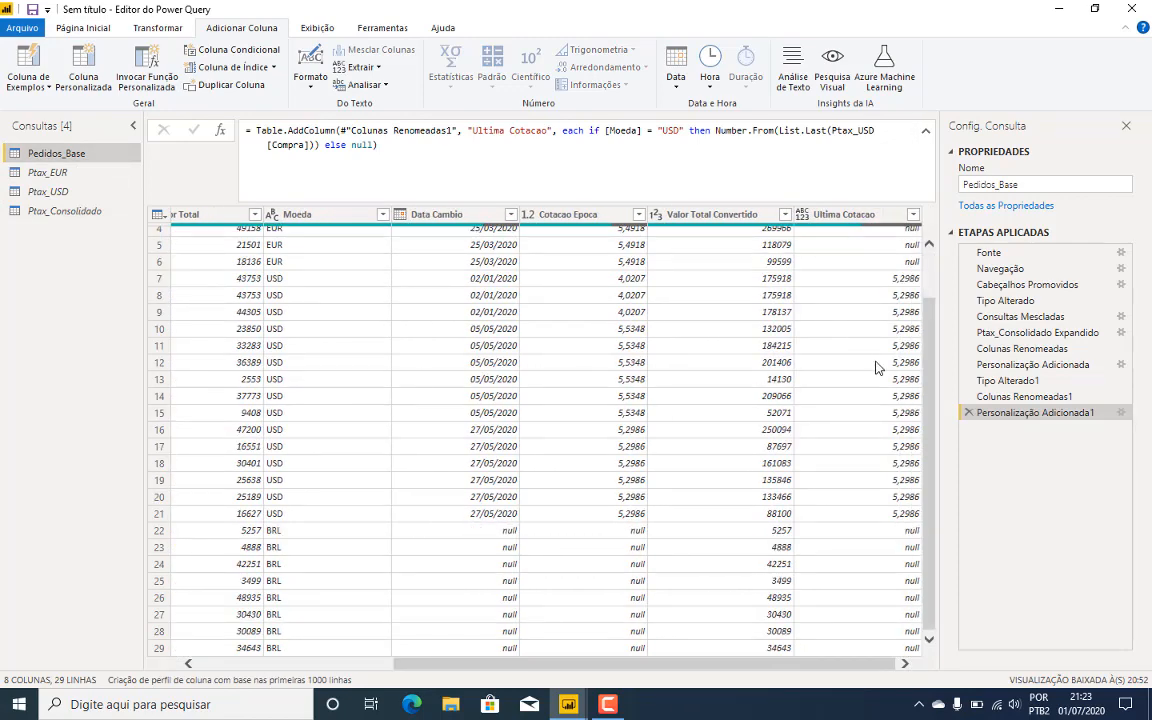
# Step: Reopen the Ultima Cotacao formula and replace the final null with if [Moeda] = "EUR" then
pyautogui.click(1121, 413)
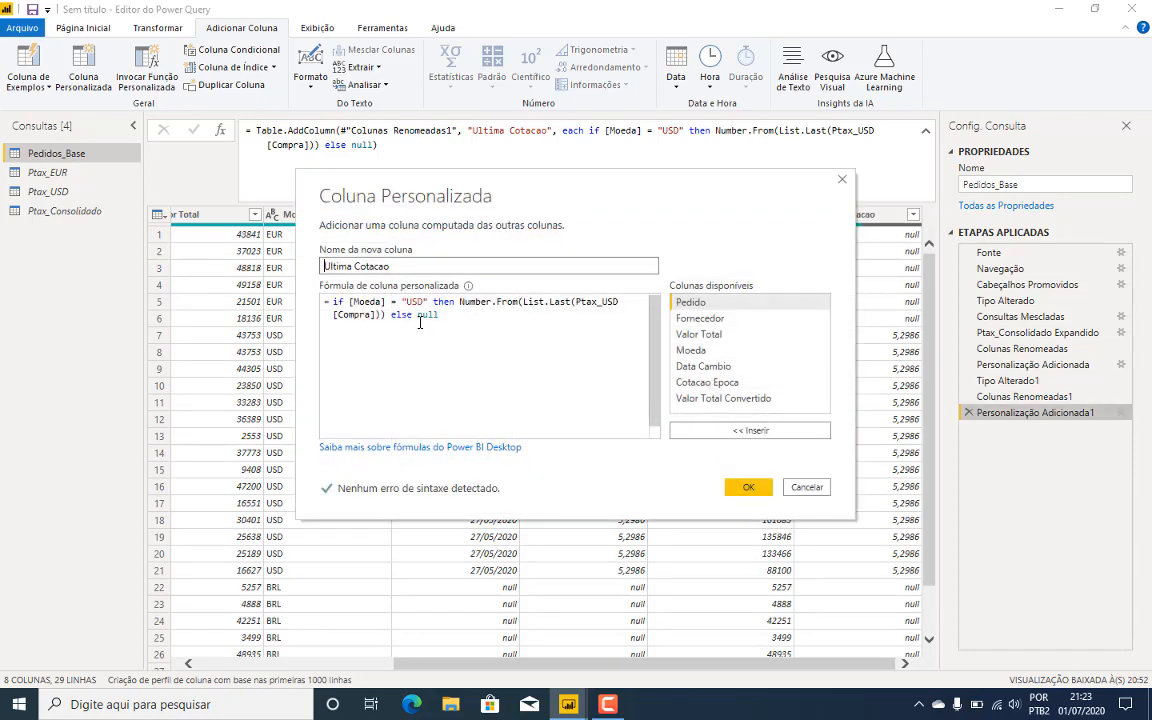
pyautogui.moveTo(438, 315); pyautogui.dragTo(418, 314)
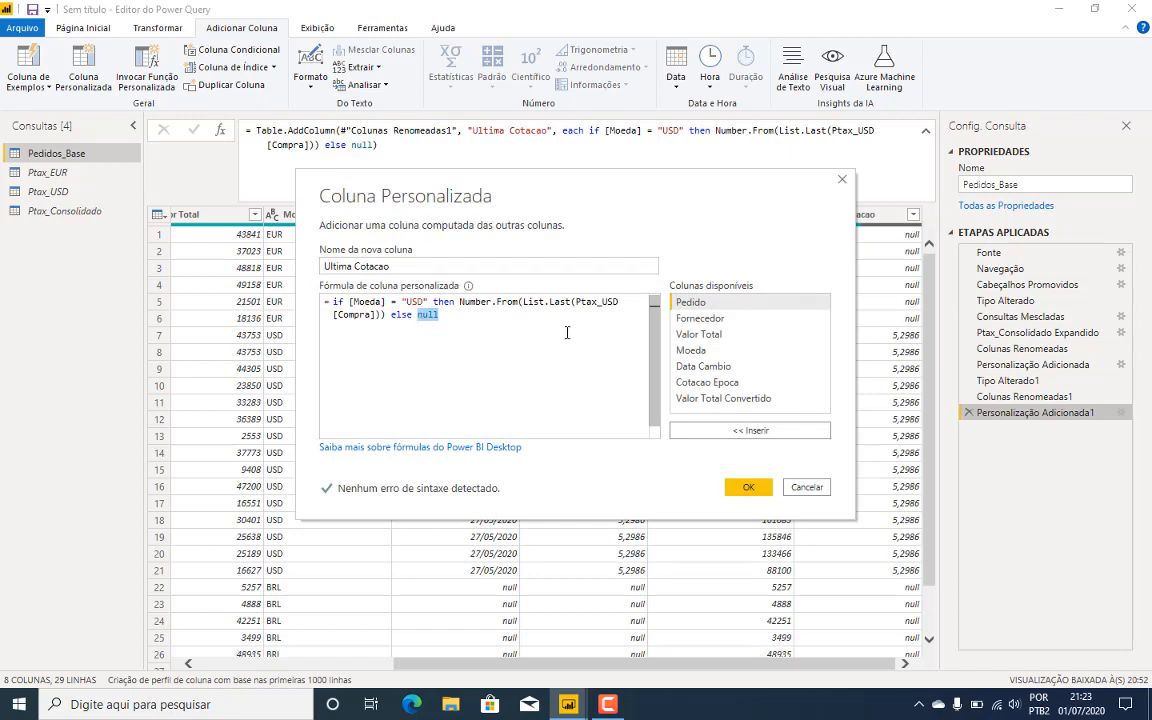
pyautogui.press('BackSpace')
pyautogui.press('BackSpace')
pyautogui.write('if')
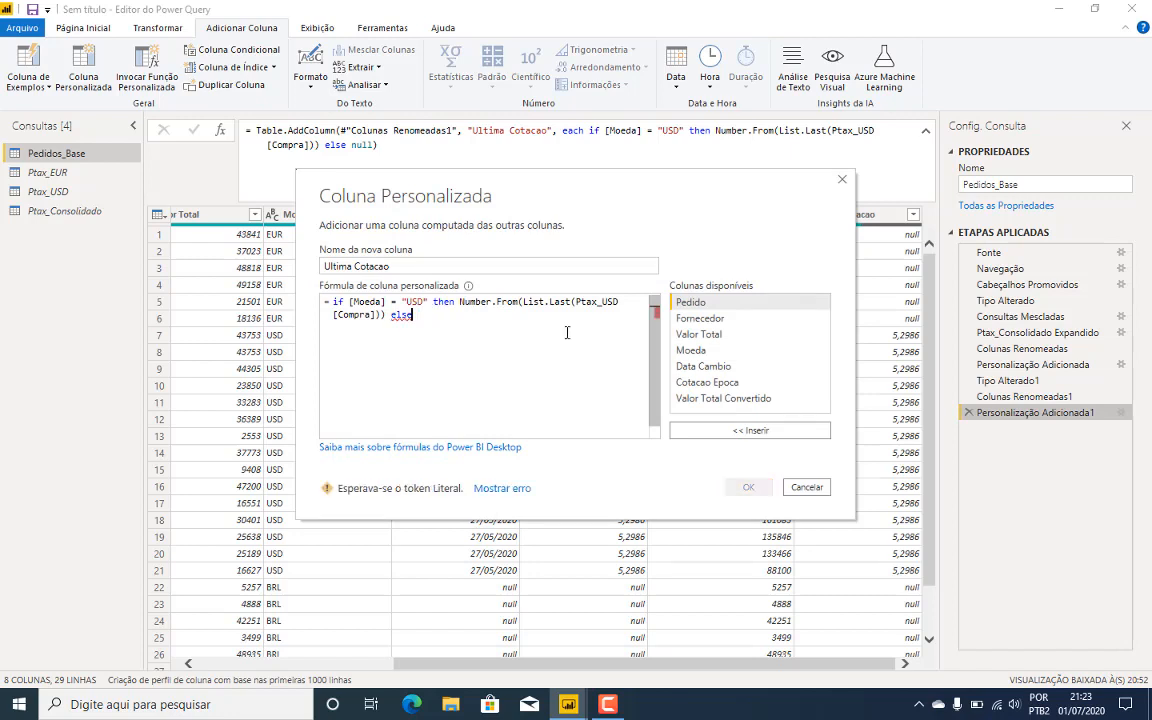
pyautogui.press('BackSpace')
pyautogui.press('BackSpace')
pyautogui.press('BackSpace')
pyautogui.write('if m')
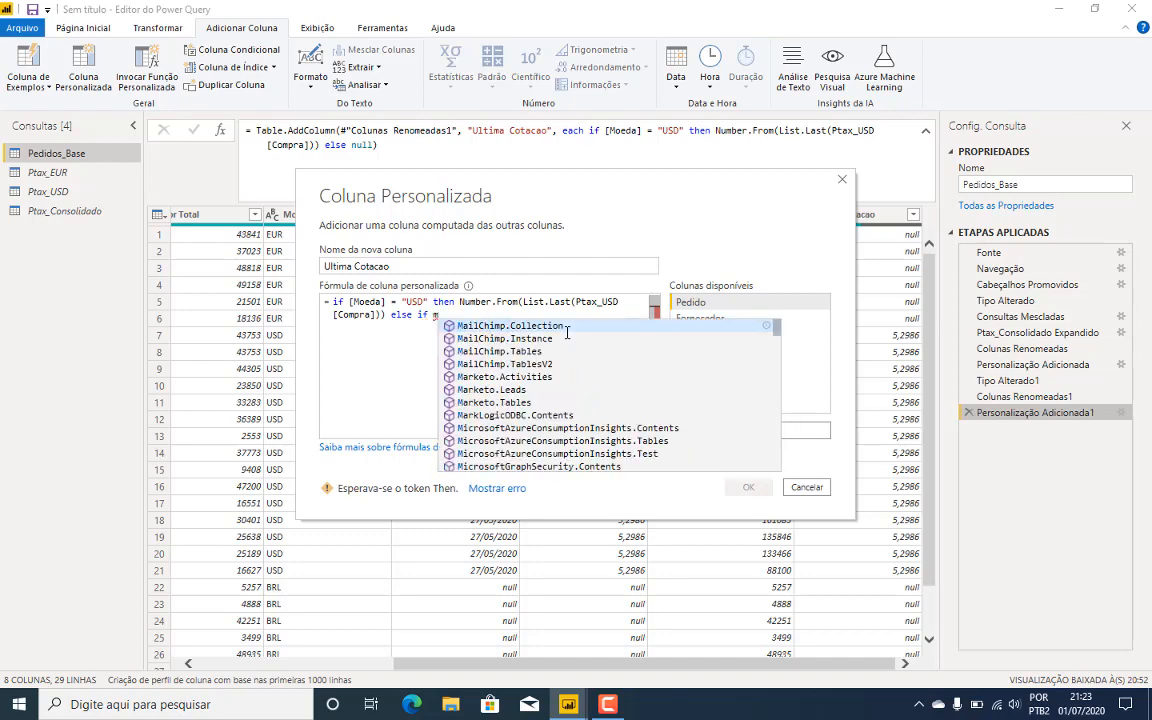
pyautogui.press('BackSpace')
pyautogui.doubleClick(684, 352)
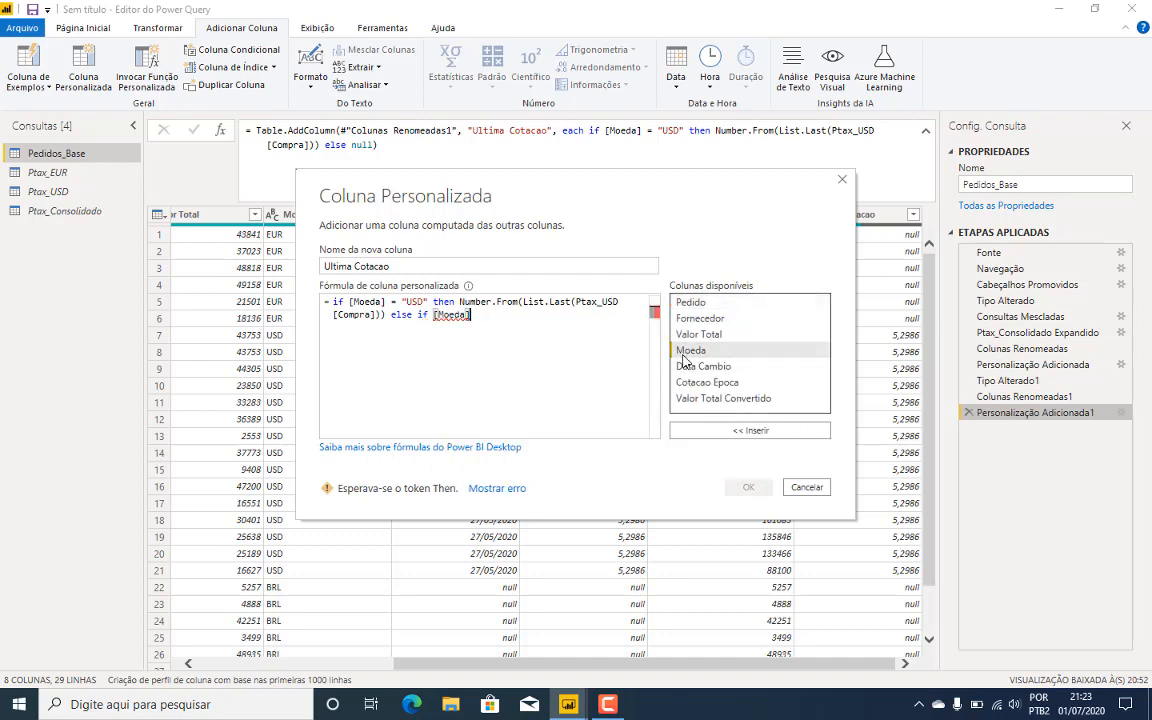
pyautogui.write('= "EUR" then')
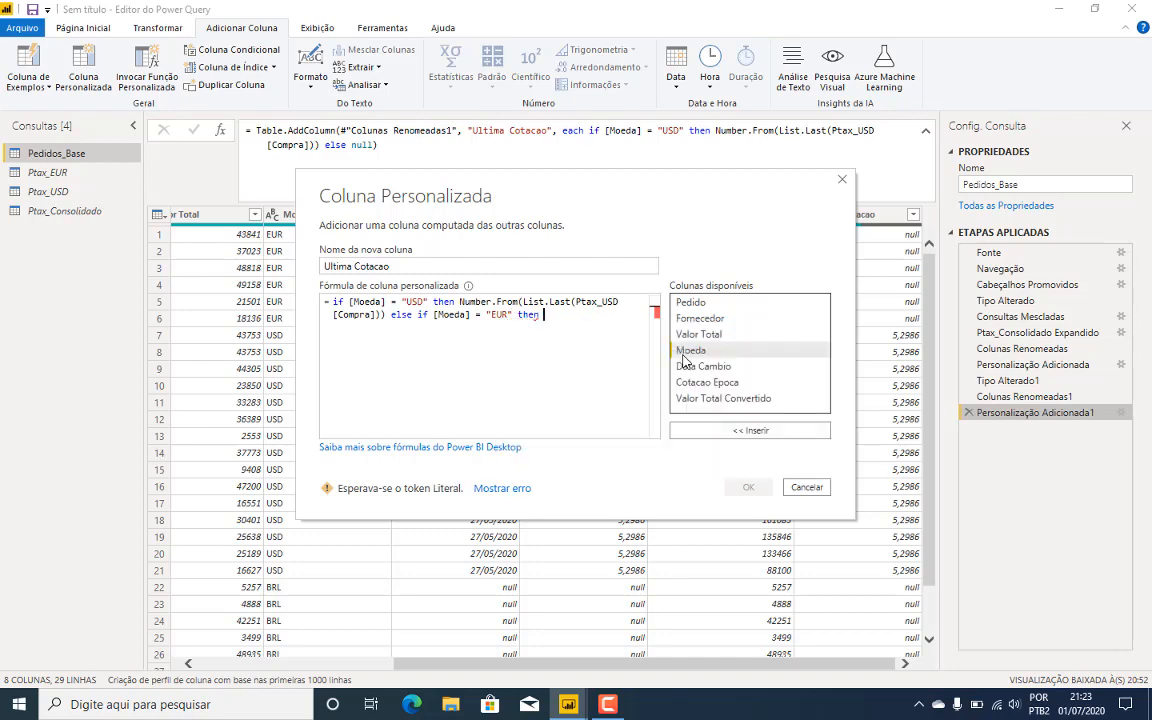
# Step: Copy the Number.From(List.Last(Ptax_USD[Compra])) expression into the EUR branch and change its query reference to Ptax_EUR
pyautogui.moveTo(460, 303); pyautogui.dragTo(388, 318)
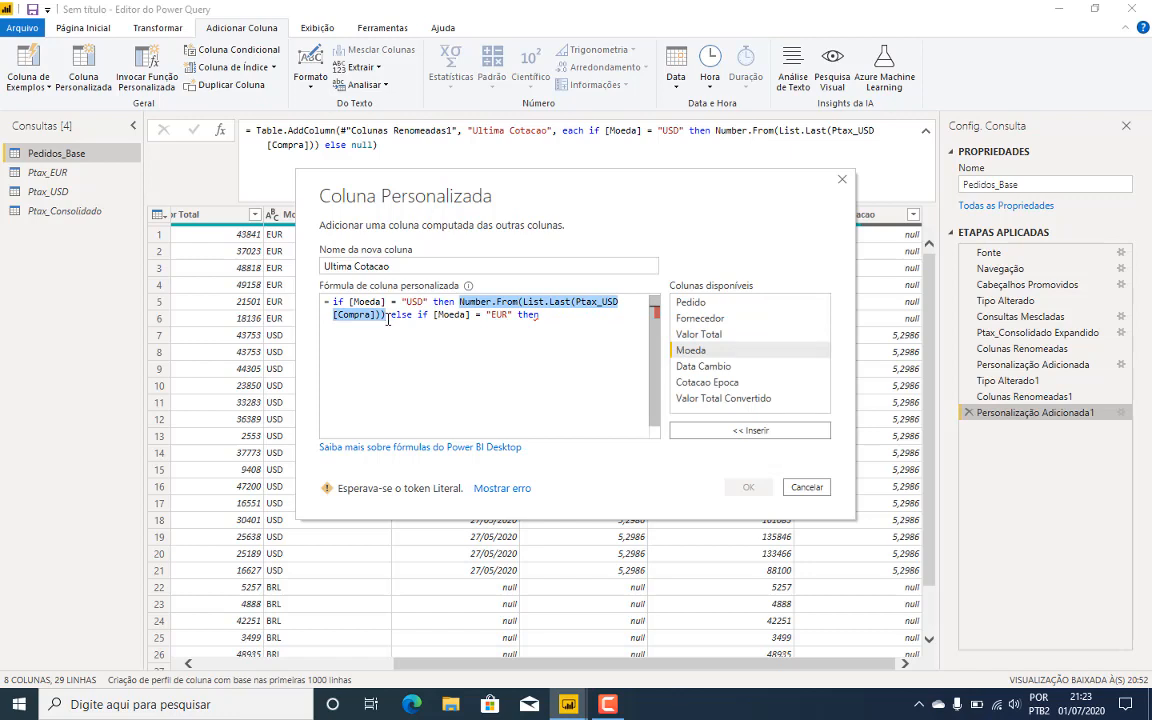
pyautogui.click(568, 327)
pyautogui.hotkey('ctrl', 'v')
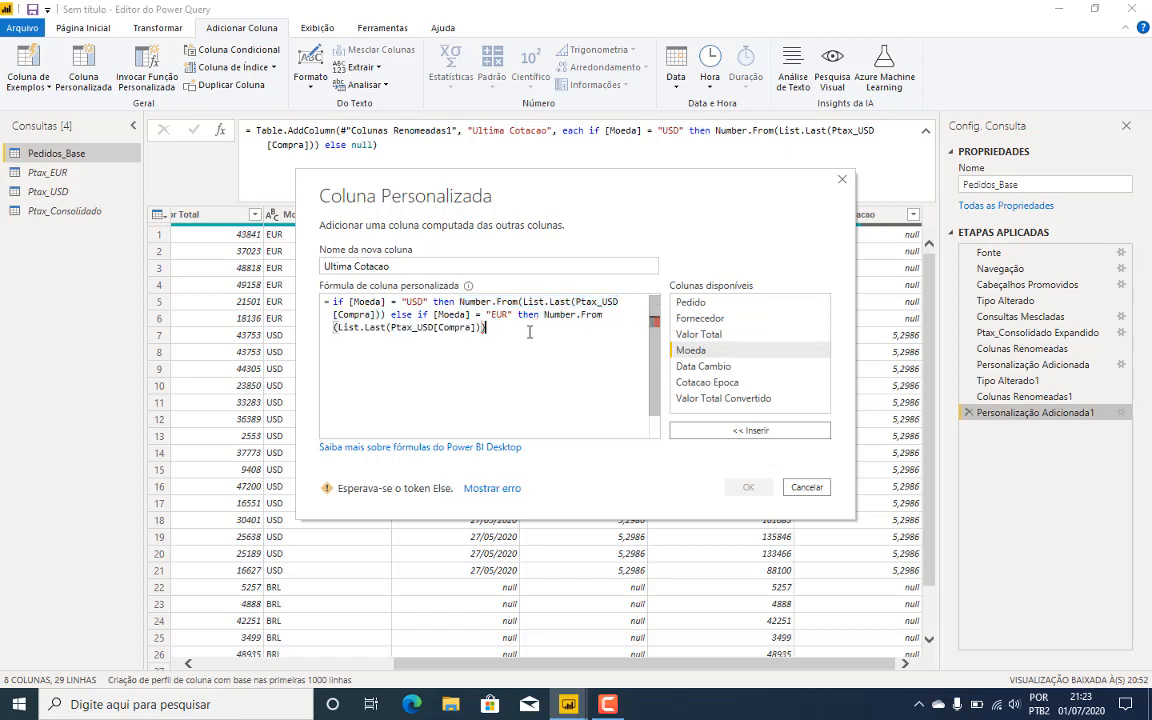
pyautogui.click(434, 328)
pyautogui.press('BackSpace')
pyautogui.press('BackSpace')
pyautogui.press('BackSpace')
pyautogui.write('EUR')
# Step: End the Ultima Cotacao formula with else 1 and apply it to the column
pyautogui.click(544, 342)
pyautogui.press('BackSpace')
pyautogui.press('BackSpace')
pyautogui.write(') else')
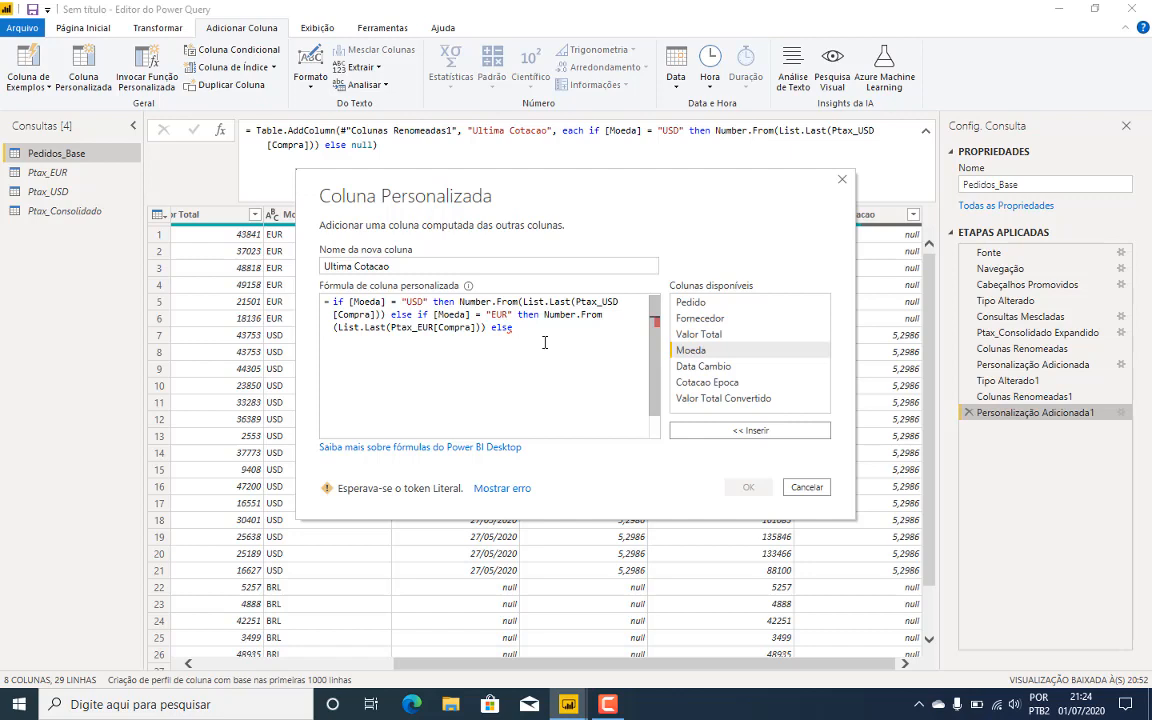
pyautogui.write('1')
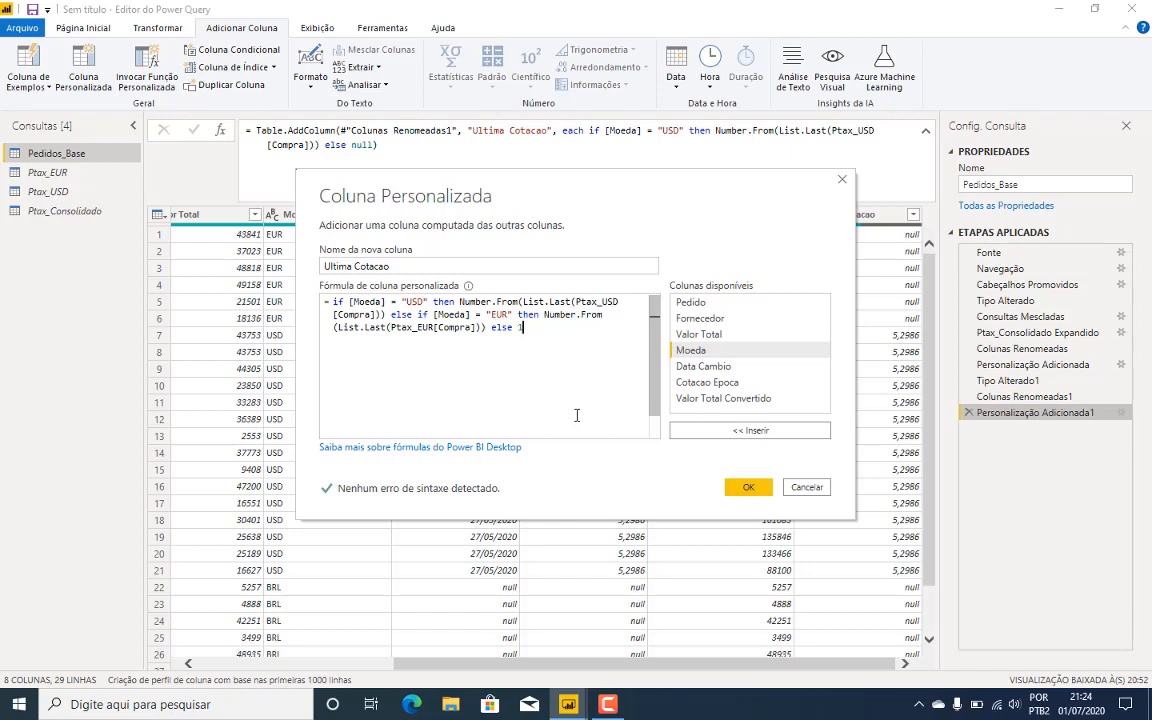
pyautogui.click(745, 487)
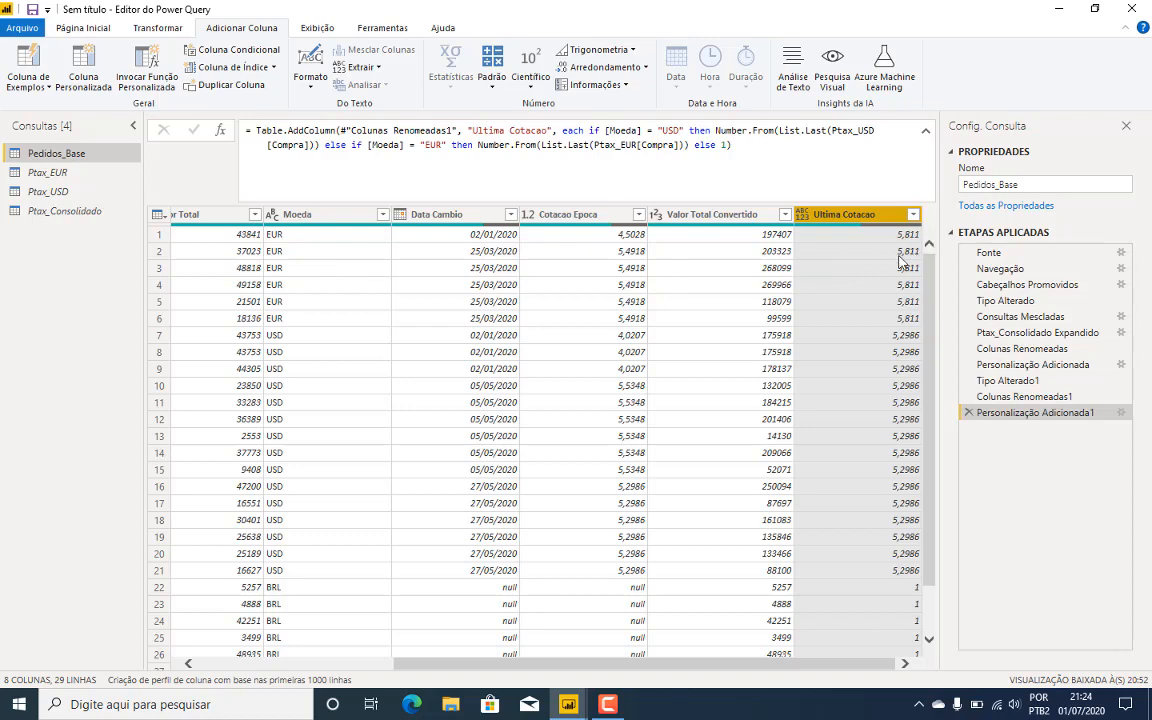
# Step: Check the last Compra quotation in Ptax_EUR against the Ultima Cotacao values in Pedidos_Base, including the BRL rows
pyautogui.click(47, 172)
pyautogui.scroll(-20, 509, 445)
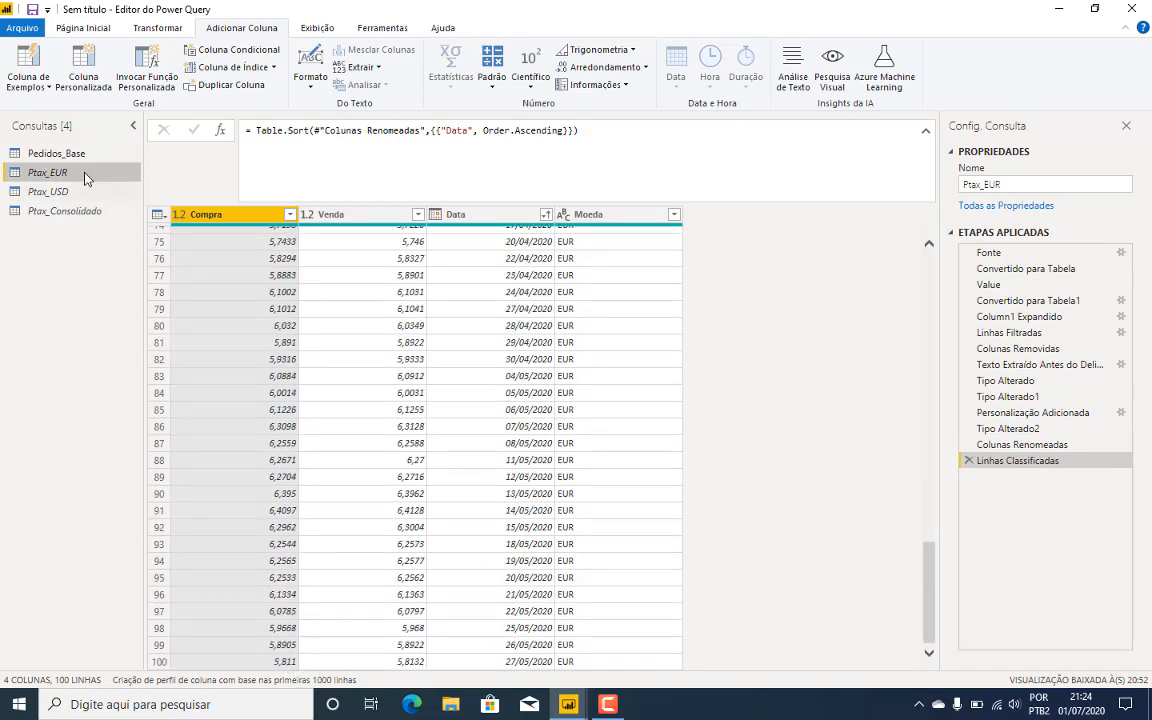
pyautogui.click(57, 155)
pyautogui.moveTo(661, 661); pyautogui.dragTo(917, 679)
pyautogui.scroll(-1, 838, 367)
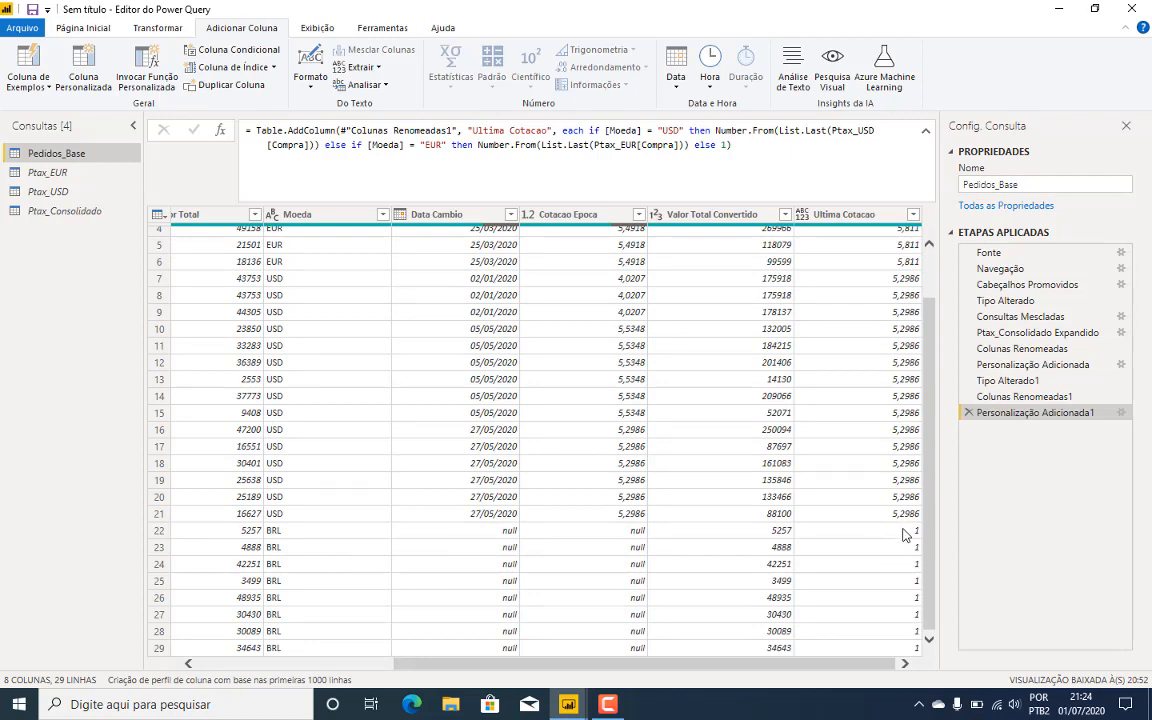
pyautogui.scroll(1, 838, 479)
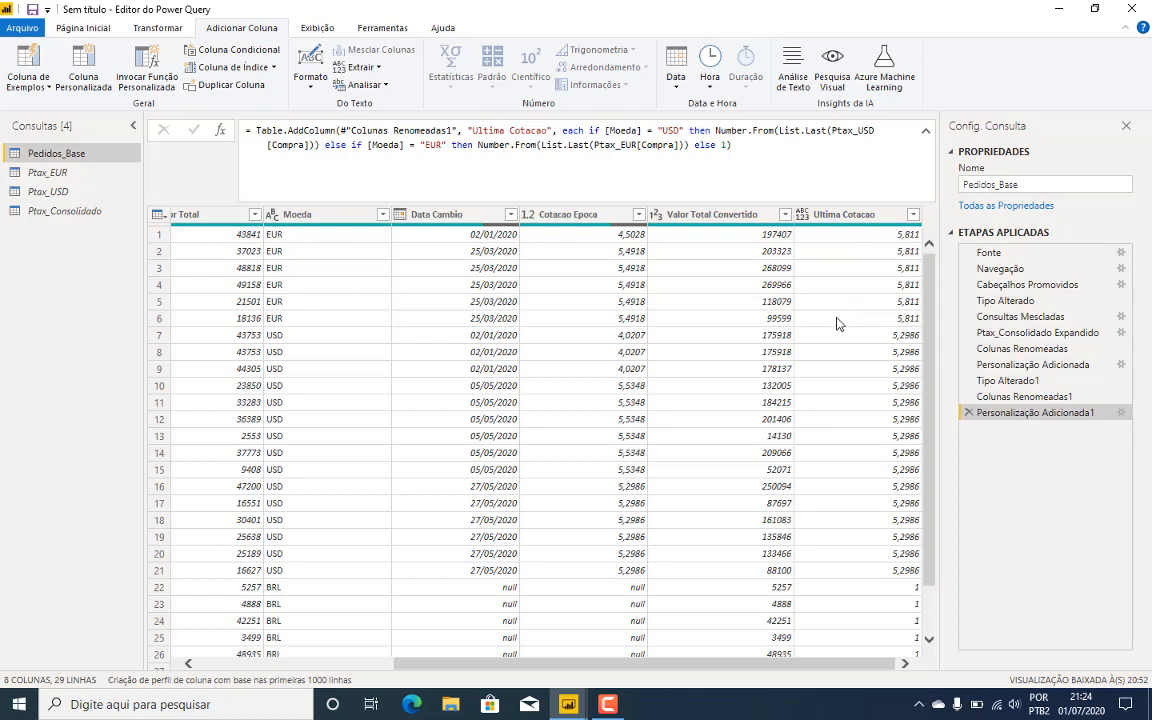
# Step: Reopen the Ultima Cotacao formula and multiply the USD branch's quotation by [Valor Total]
pyautogui.click(1121, 414)
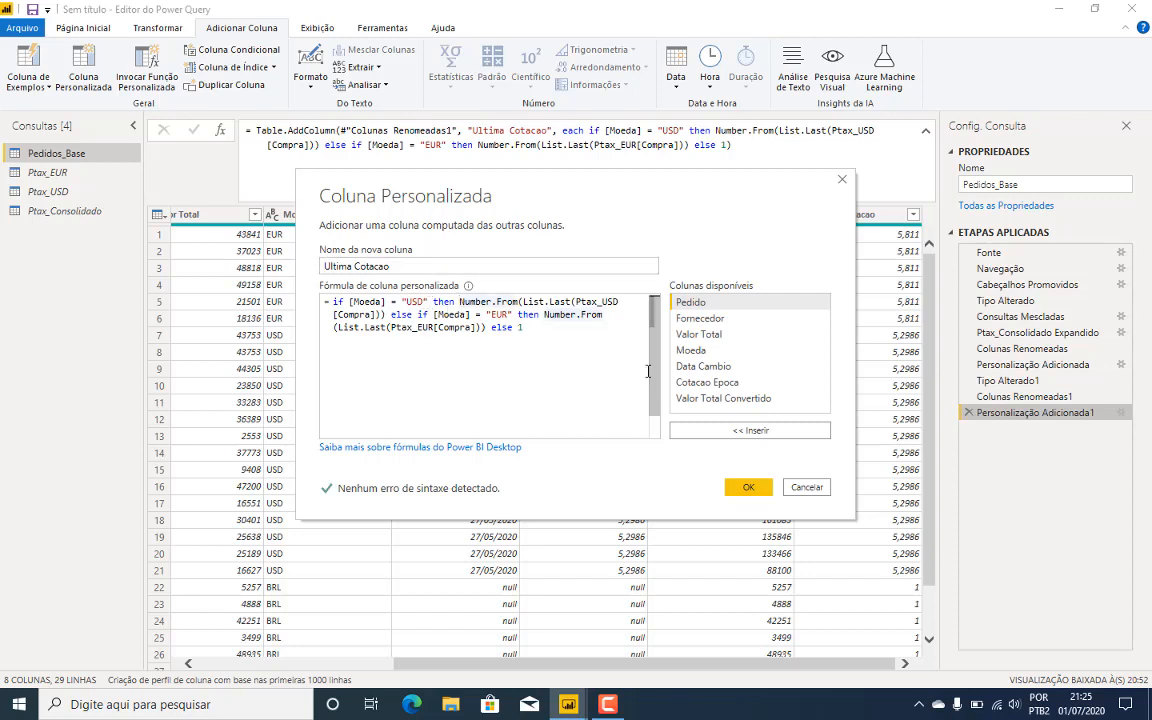
pyautogui.doubleClick(700, 334)
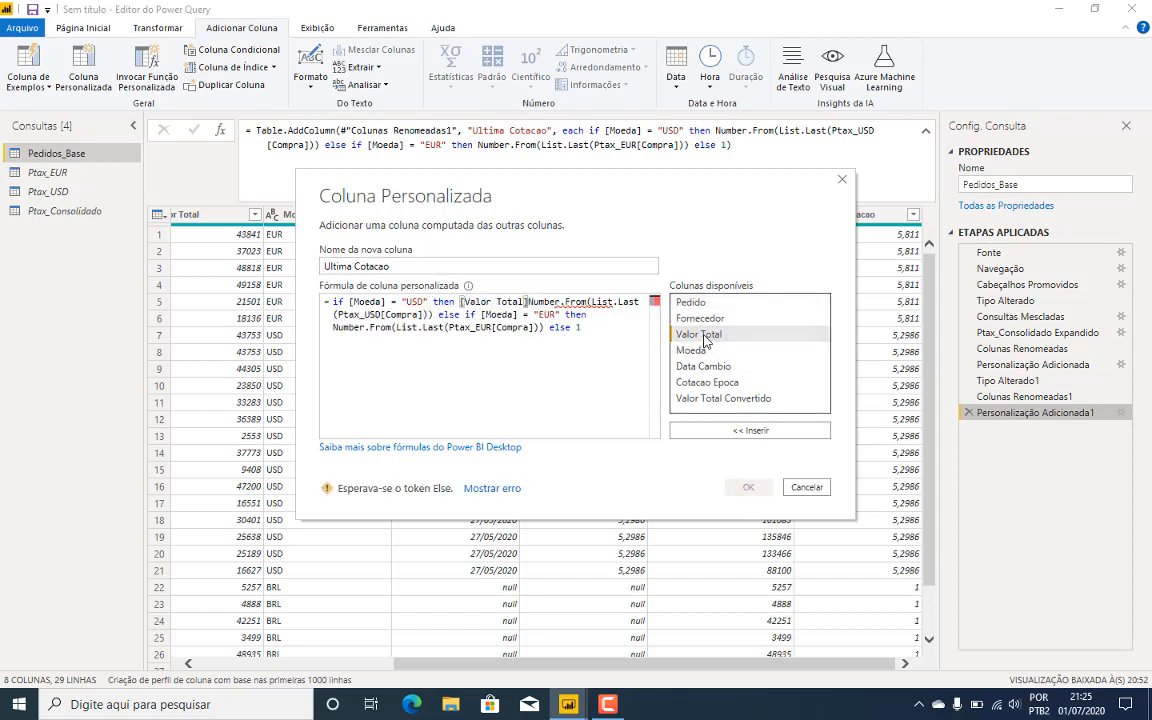
pyautogui.write('*')
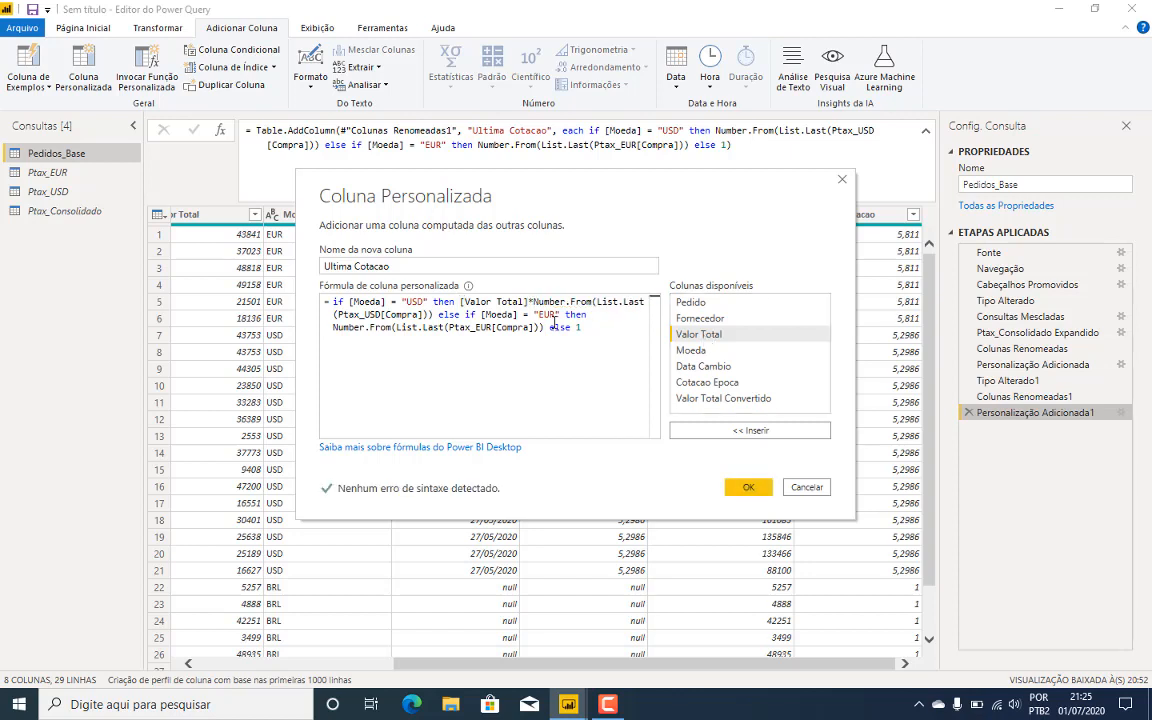
pyautogui.click(530, 358)
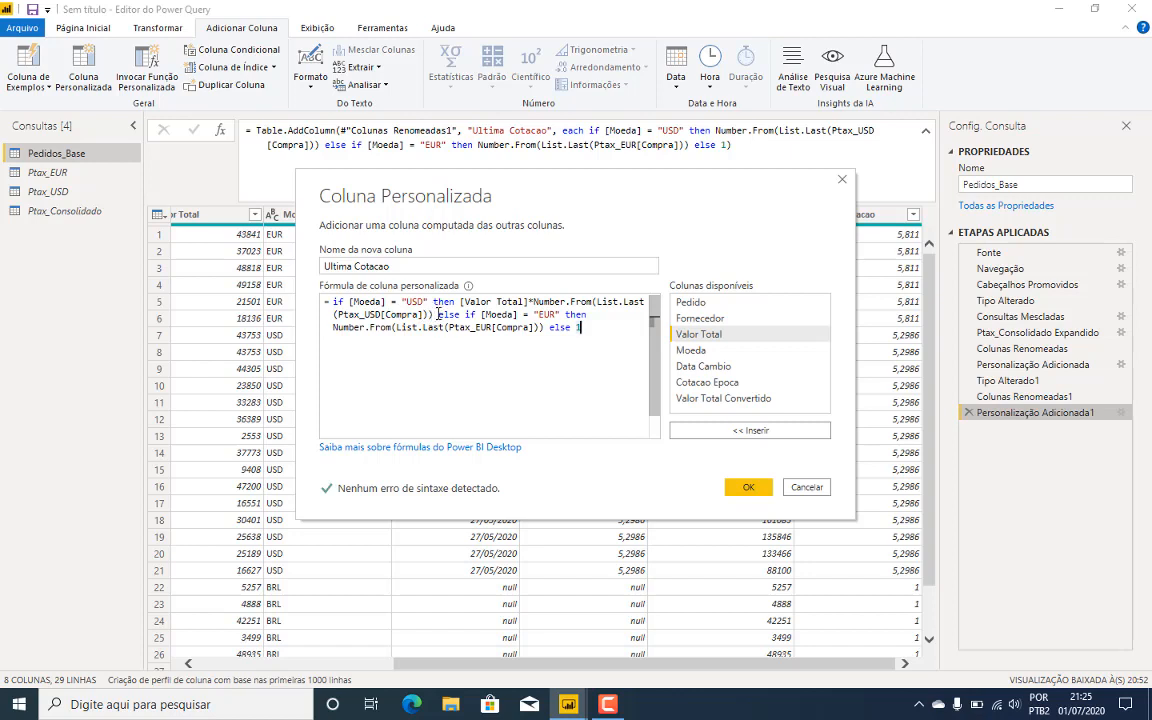
# Step: Split the Ultima Cotacao formula so the USD, EUR and else branches sit on separate lines with blank lines between them
pyautogui.press('Return')
pyautogui.press('Return')
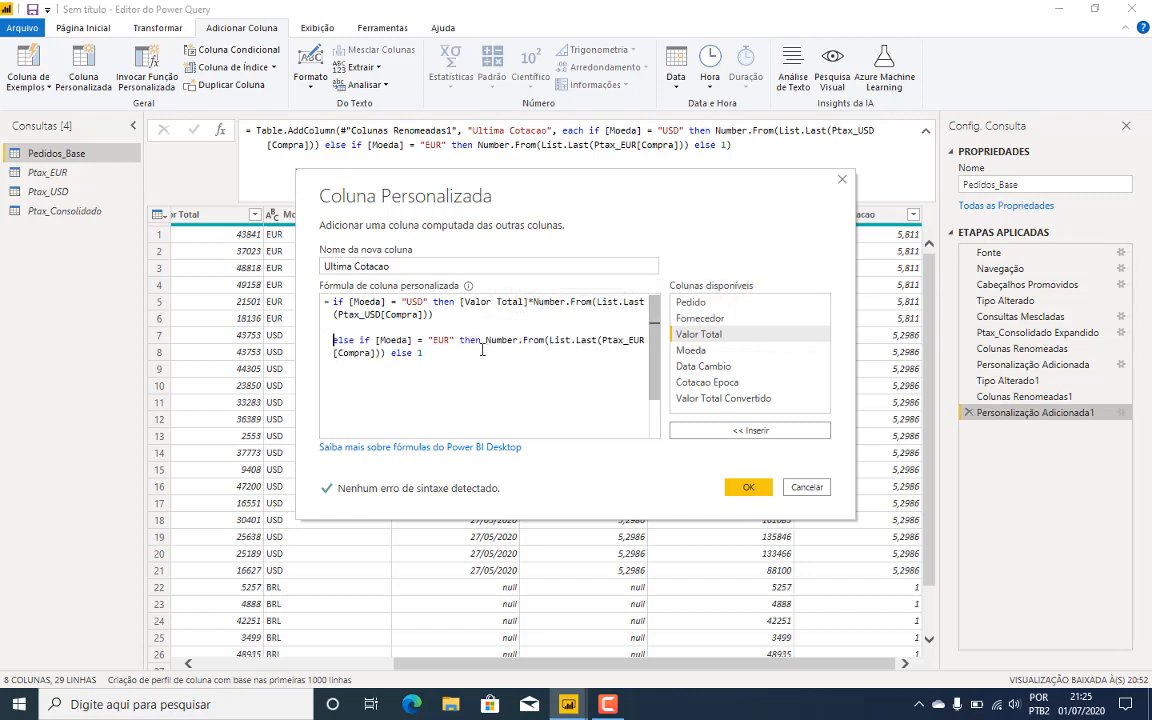
pyautogui.click(392, 353)
pyautogui.press('Return')
pyautogui.press('Return')
pyautogui.moveTo(456, 318); pyautogui.dragTo(334, 301)
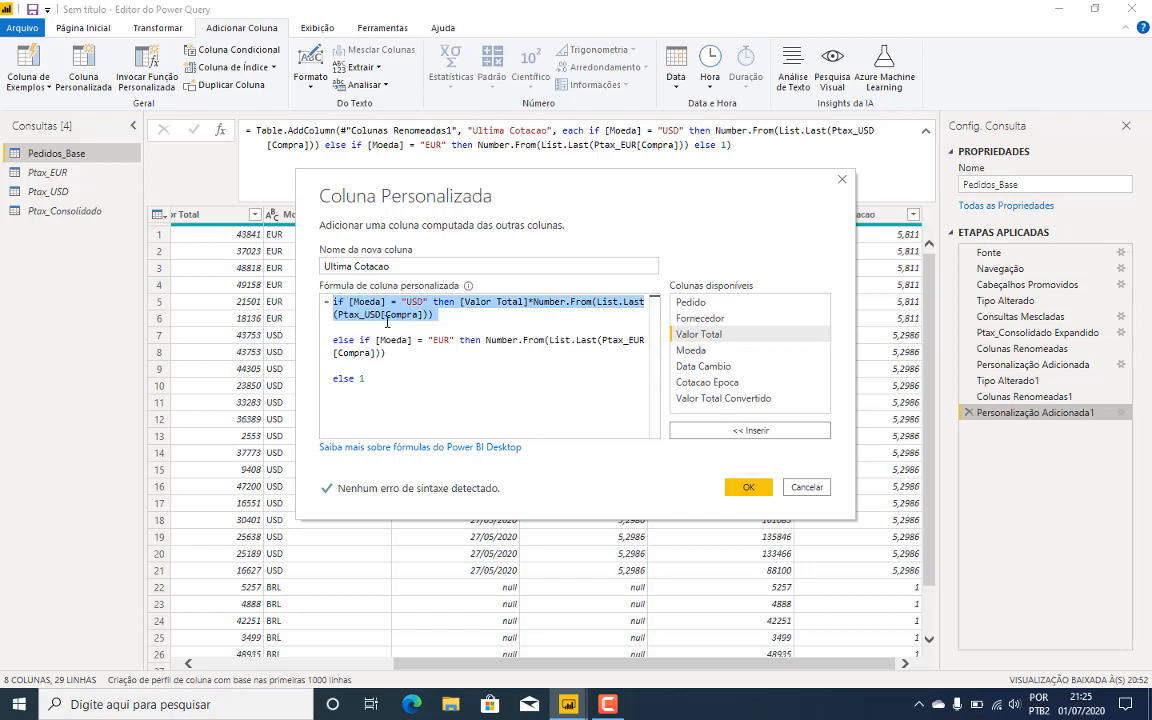
# Step: Multiply the EUR branch's quotation by [Valor Total] and make the else branch return [Valor Total] instead of 1
pyautogui.click(496, 356)
pyautogui.click(486, 340)
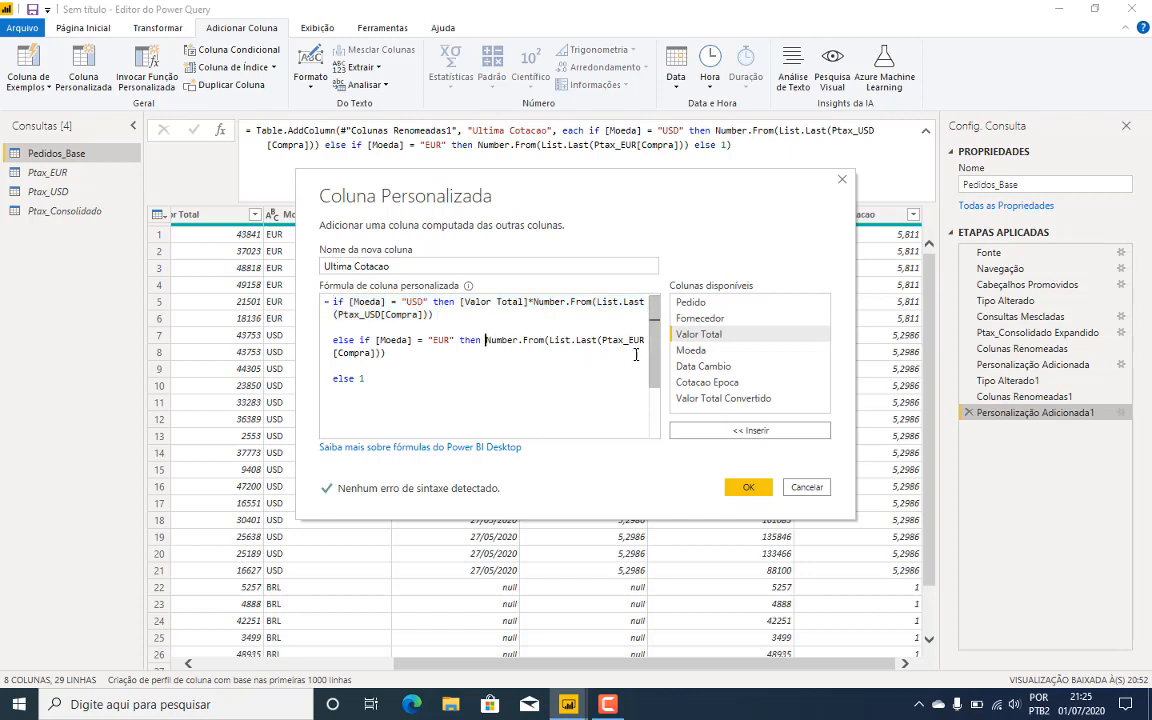
pyautogui.doubleClick(695, 336)
pyautogui.write('*')
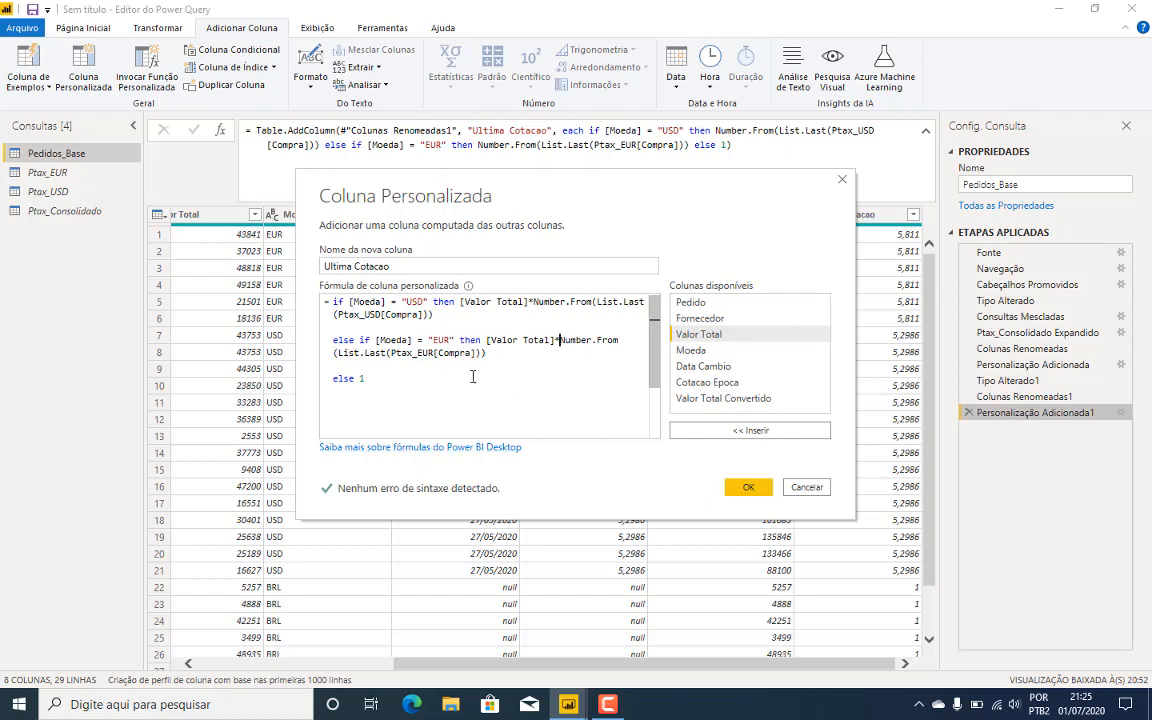
pyautogui.click(449, 378)
pyautogui.press('BackSpace')
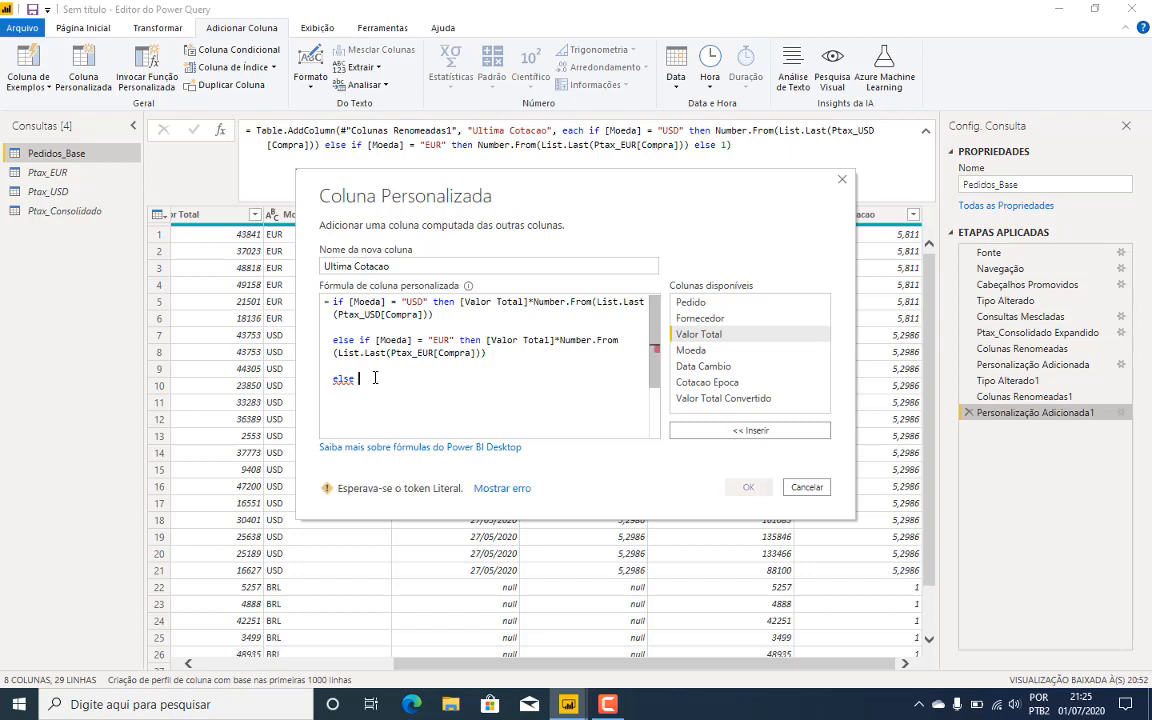
pyautogui.doubleClick(715, 335)
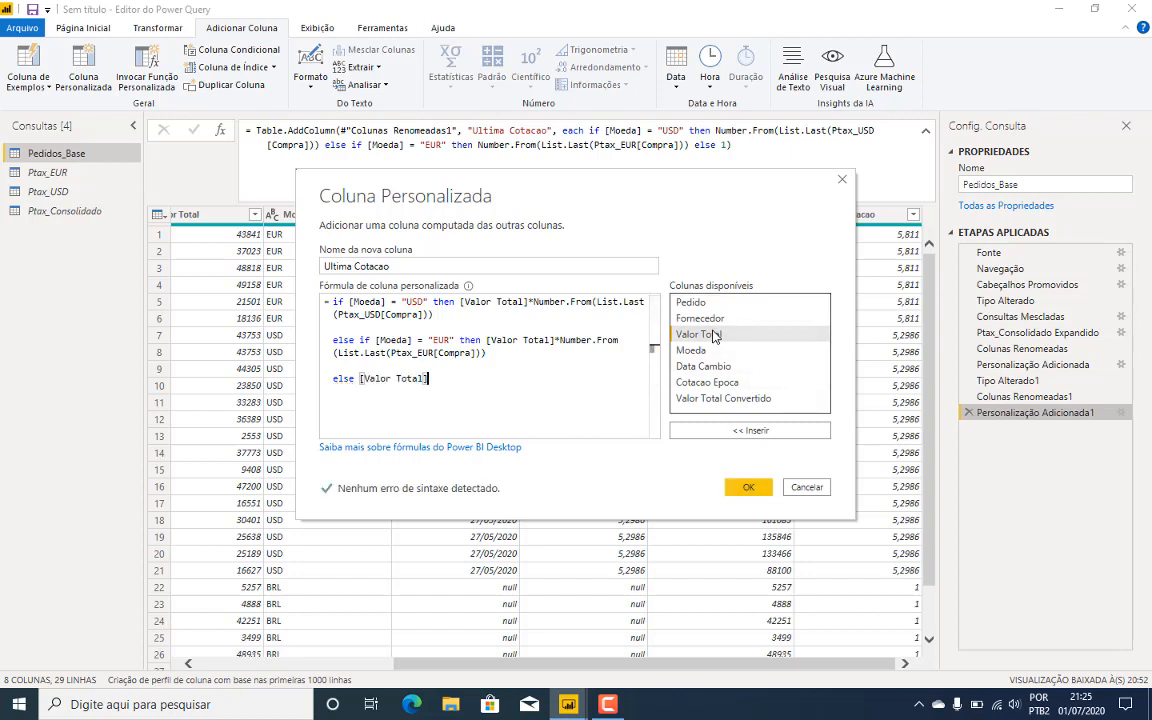
# Step: Rename the custom column as Valor Total Convertido Cotacao Atual and apply the edited formula
pyautogui.moveTo(388, 267); pyautogui.dragTo(277, 274)
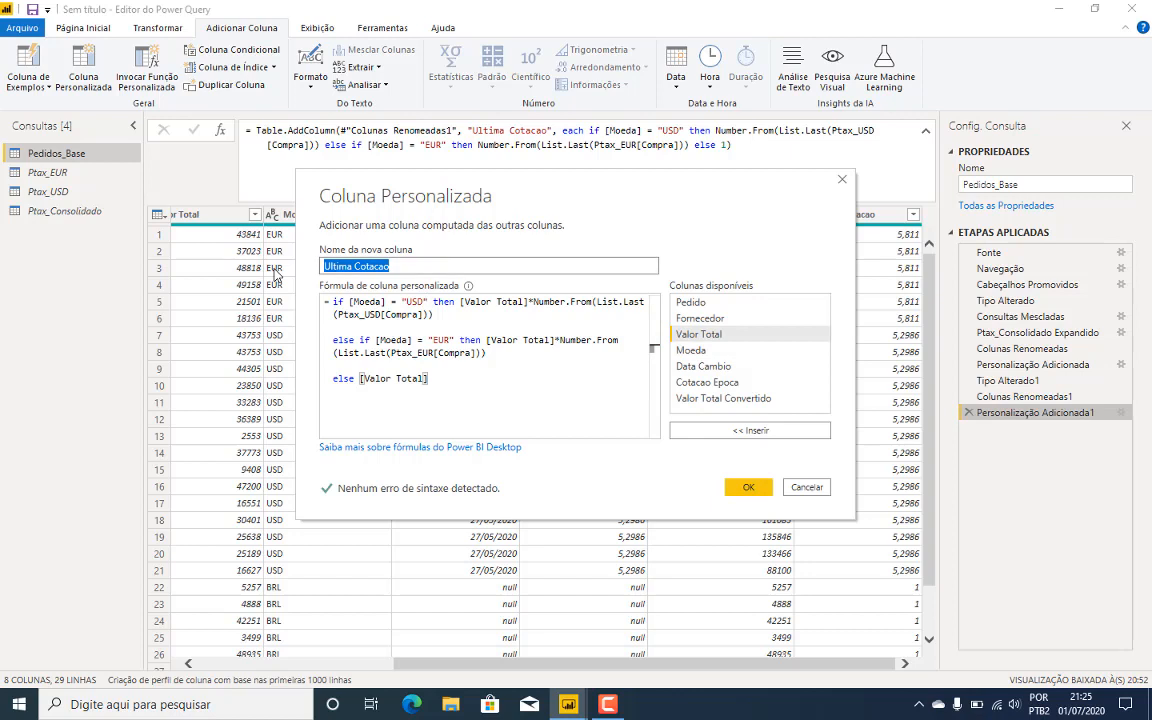
pyautogui.write('Valor Total')
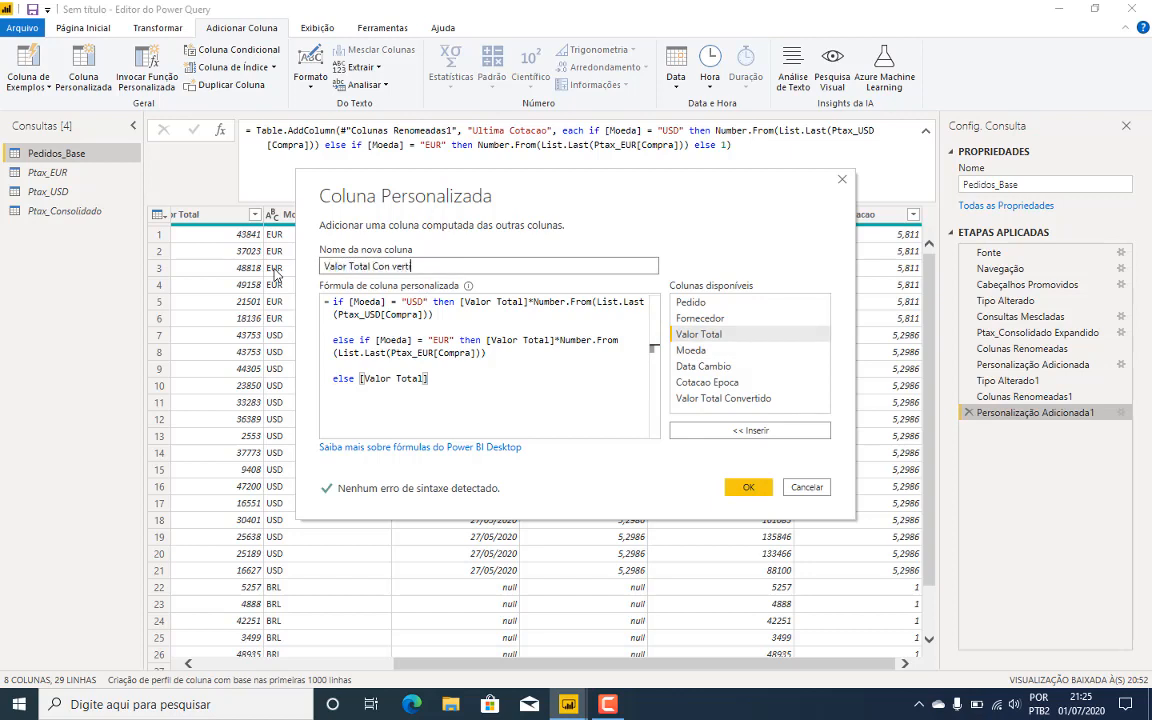
pyautogui.write(' Convertido Cotacao Atual')
pyautogui.click(748, 487)
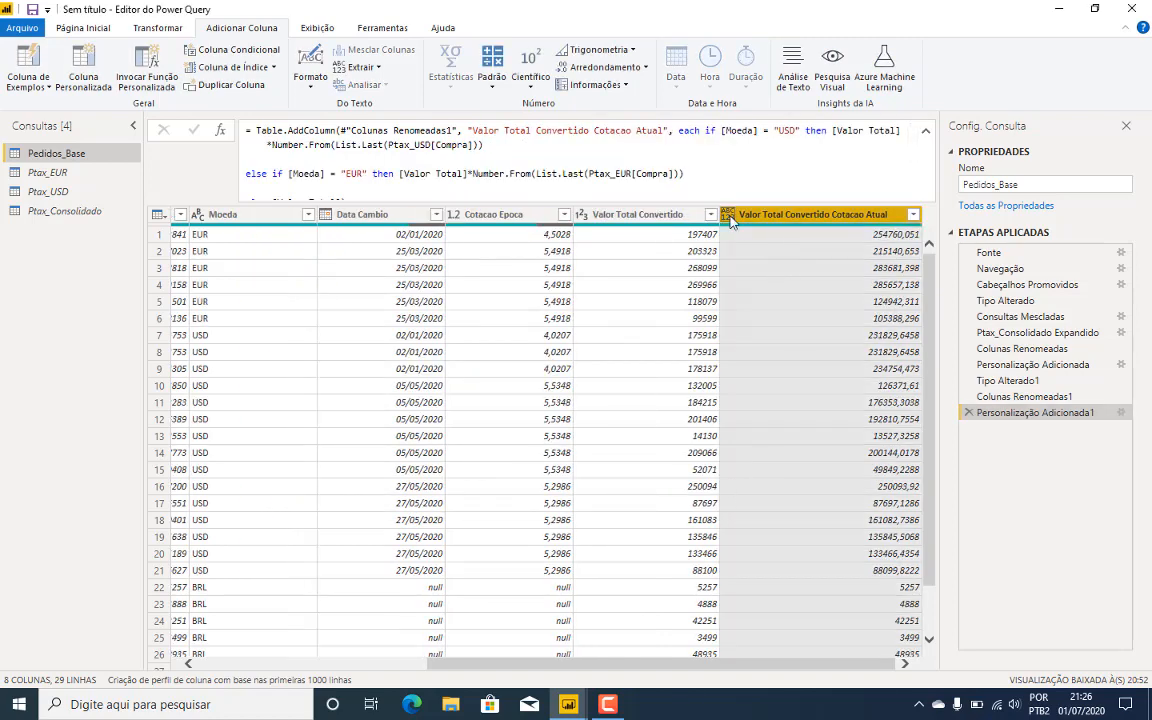
# Step: Set the Valor Total Convertido Cotacao Atual column's data type to whole number, replacing the current type conversion
pyautogui.click(729, 215)
pyautogui.click(760, 232)
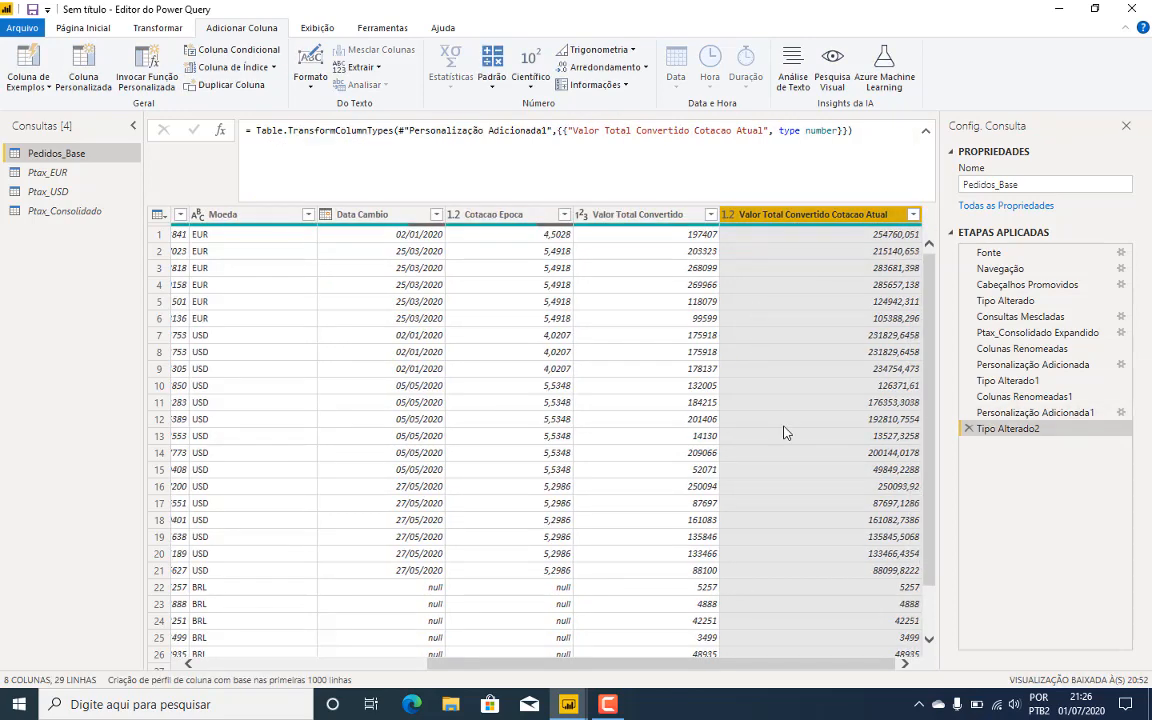
pyautogui.click(728, 215)
pyautogui.click(753, 270)
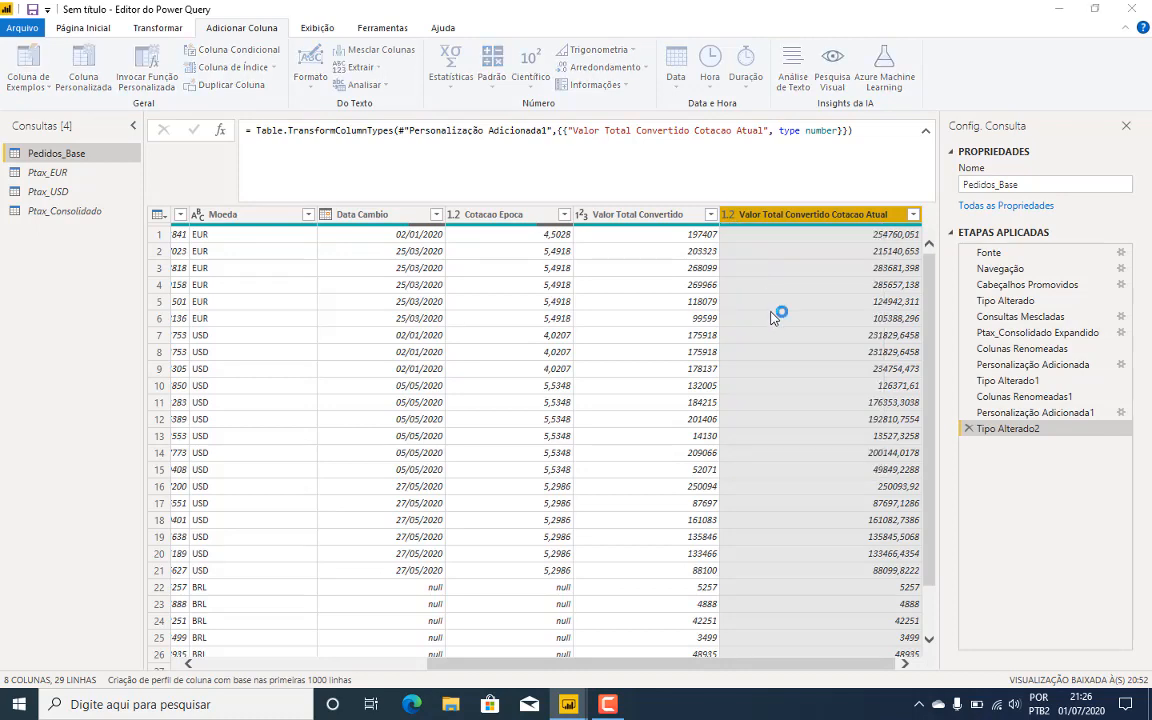
pyautogui.click(537, 392)
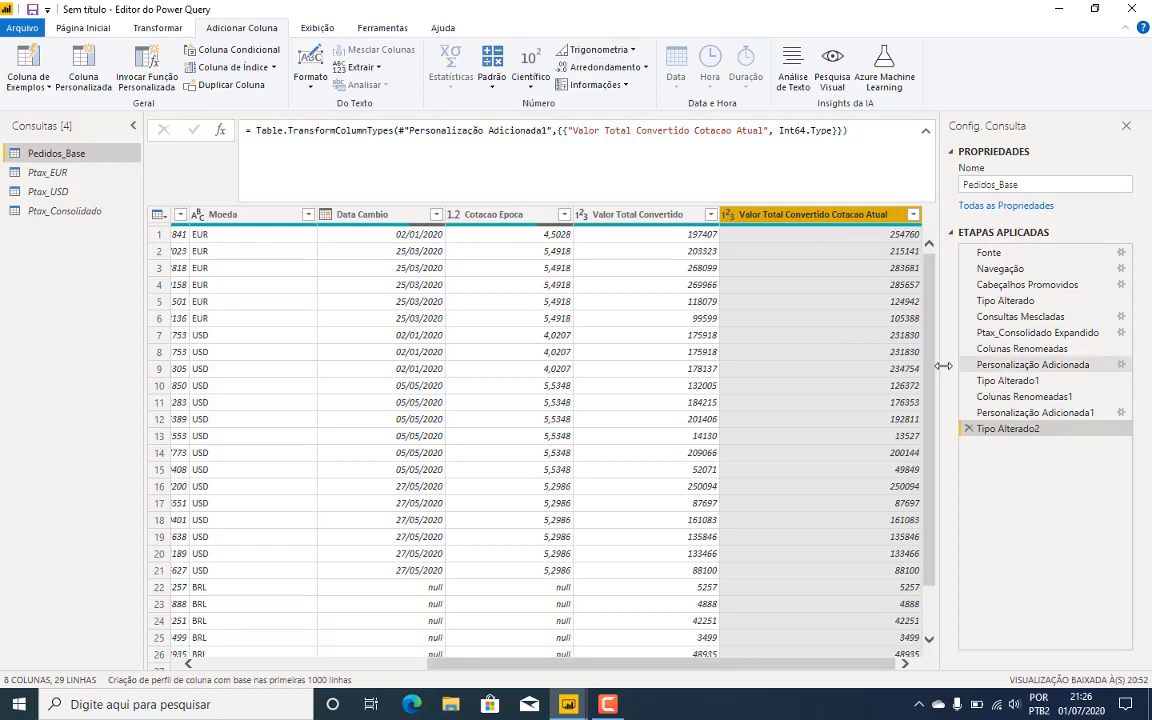
# Step: Compare Valor Total Convertido with Valor Total Convertido Cotacao Atual across the EUR, USD and BRL rows
pyautogui.scroll(-1, 750, 465)
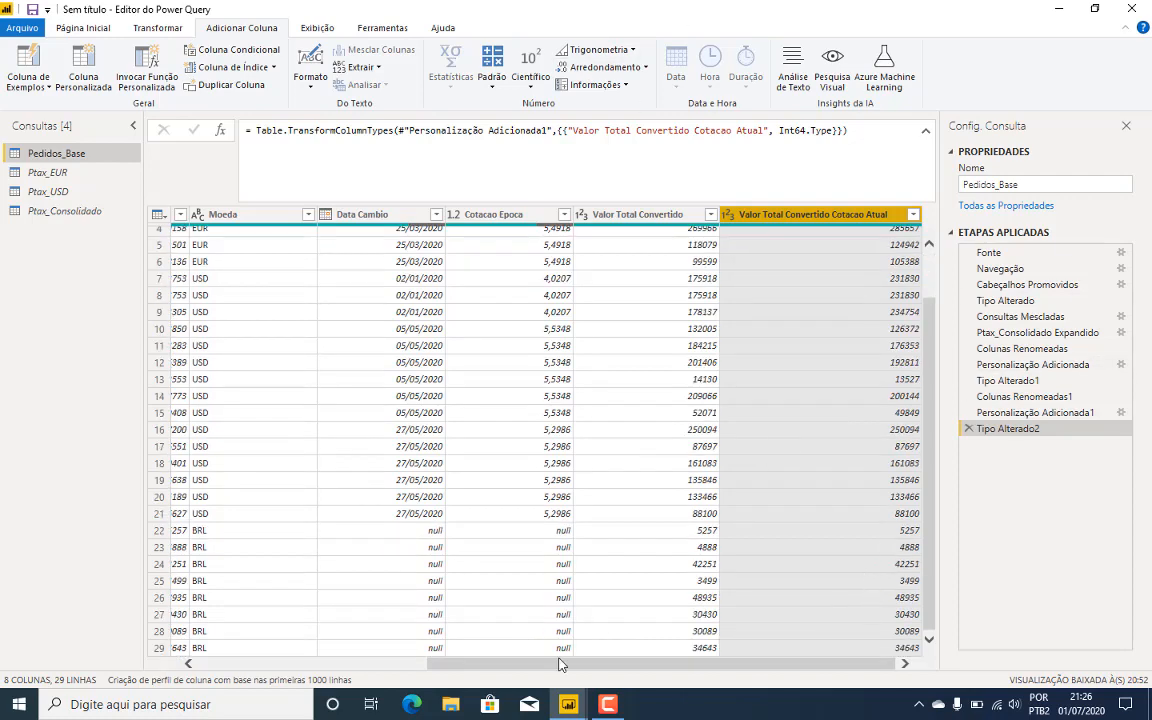
pyautogui.hscroll(-1, 537, 670)
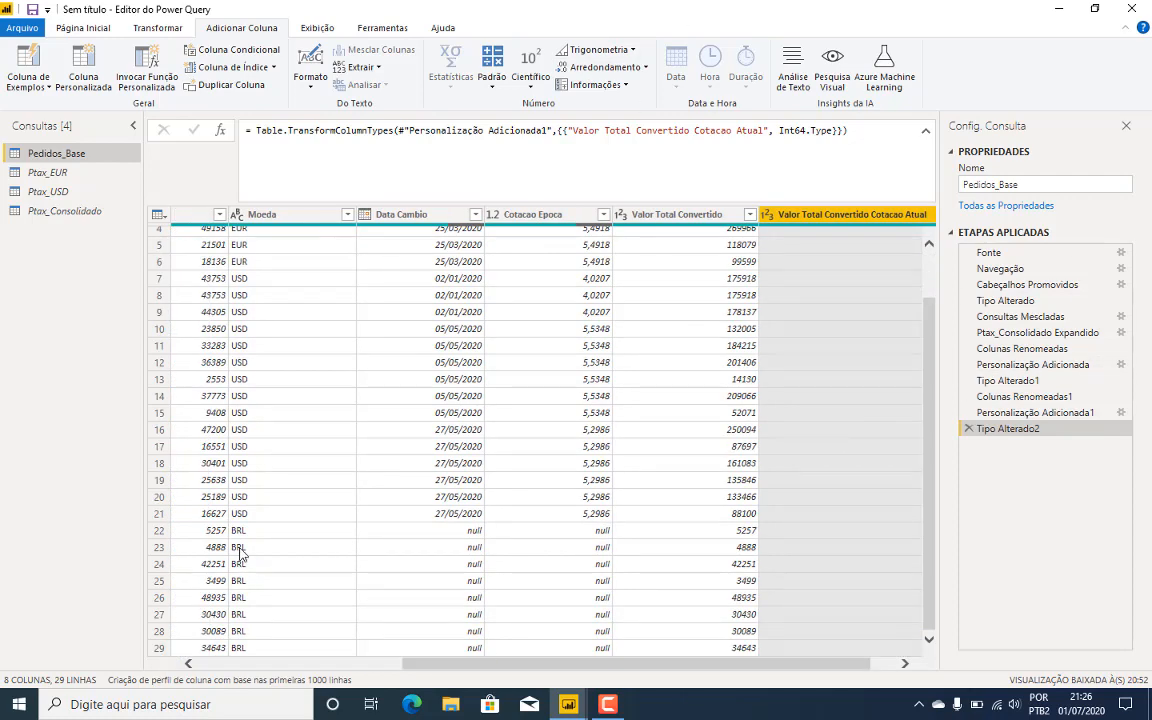
pyautogui.hscroll(1, 601, 670)
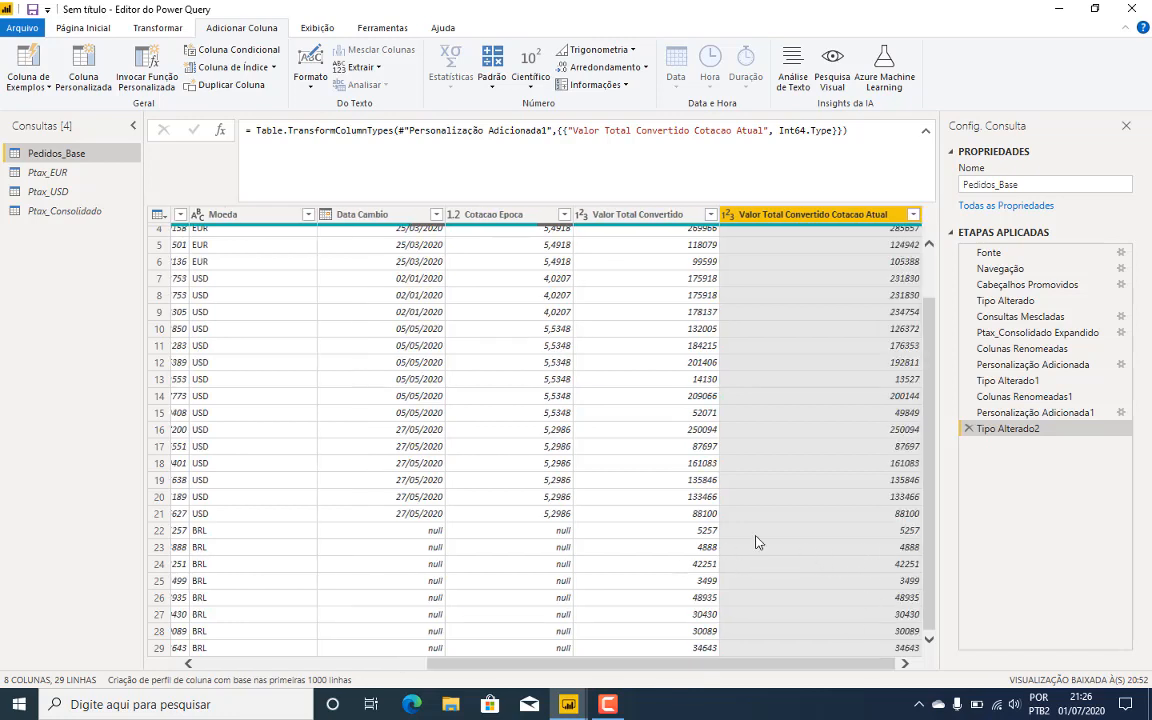
pyautogui.scroll(1, 769, 478)
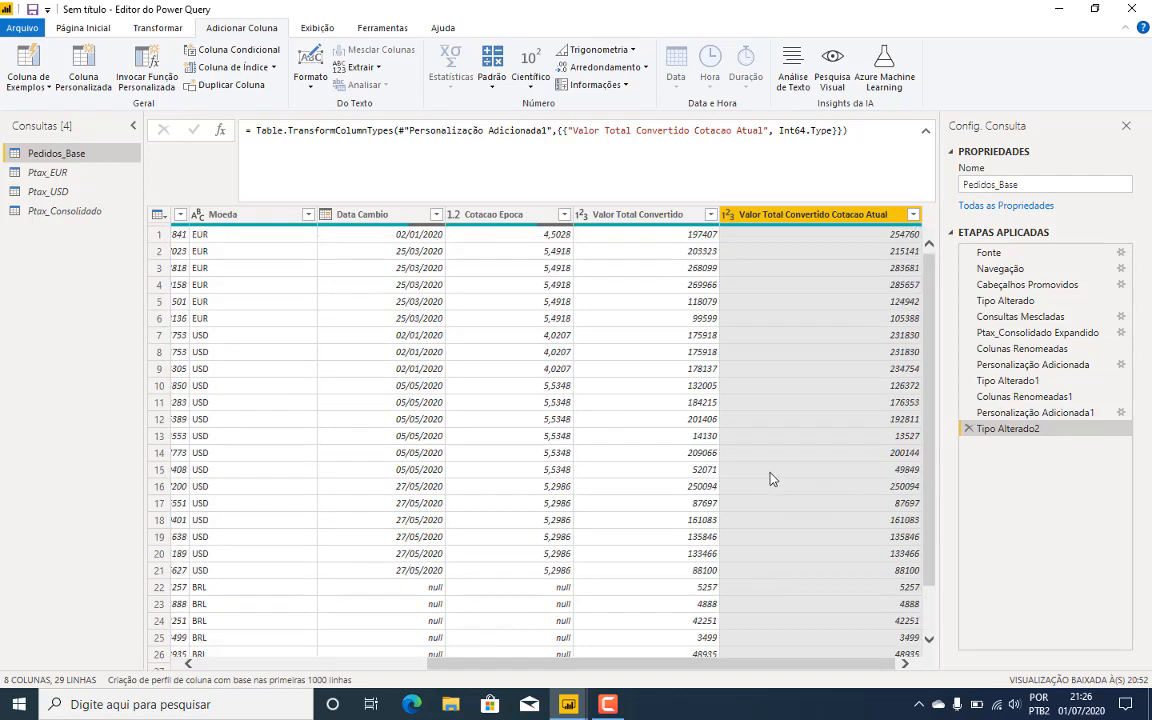
pyautogui.scroll(-1, 741, 453)
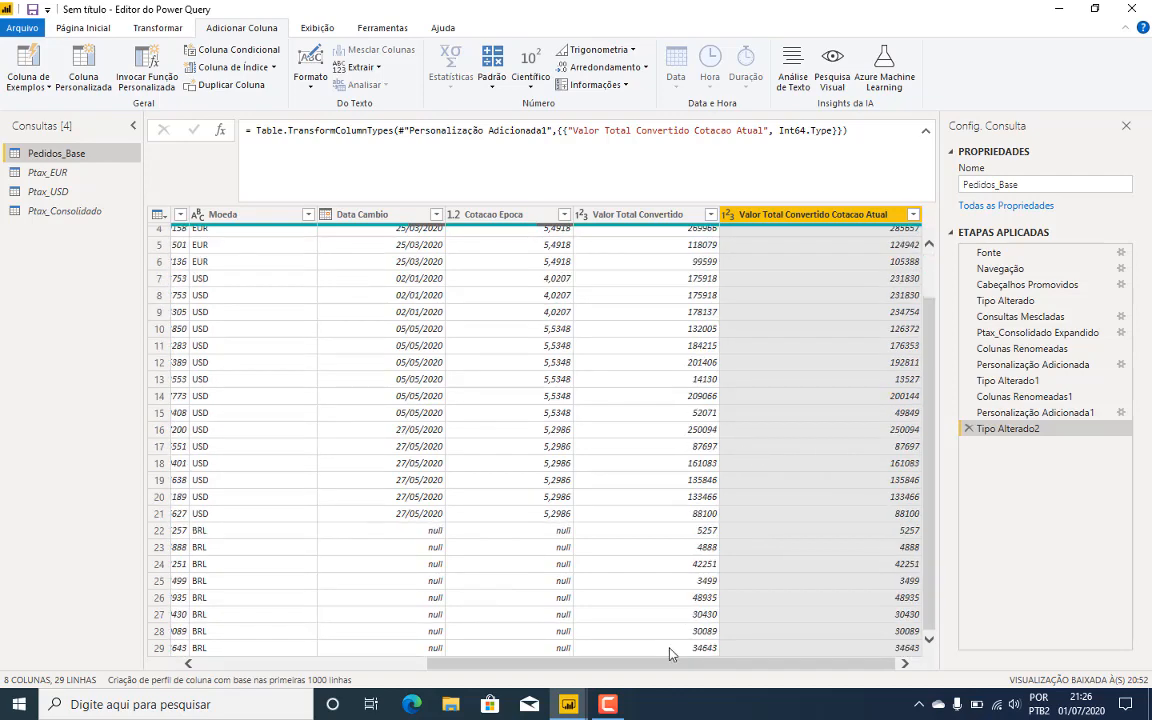
pyautogui.moveTo(684, 672); pyautogui.dragTo(802, 688)
# Step: Close the query editor applying the changes, and switch to the Power BI Desktop report window
pyautogui.click(85, 30)
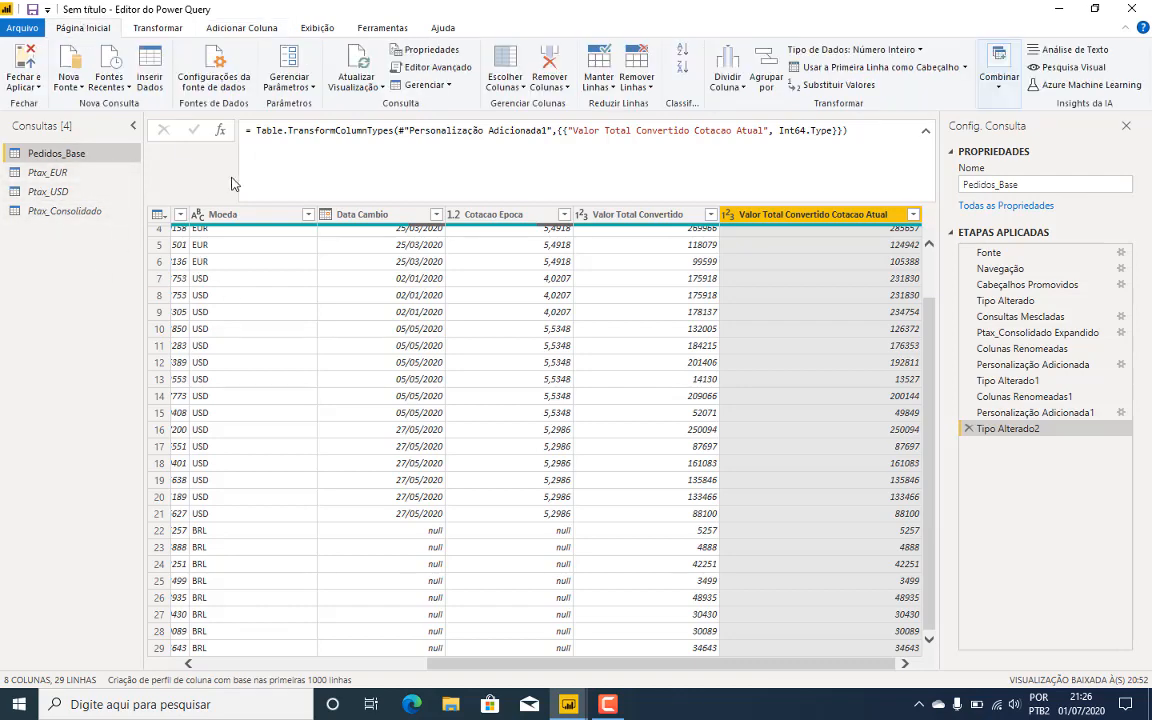
pyautogui.click(27, 66)
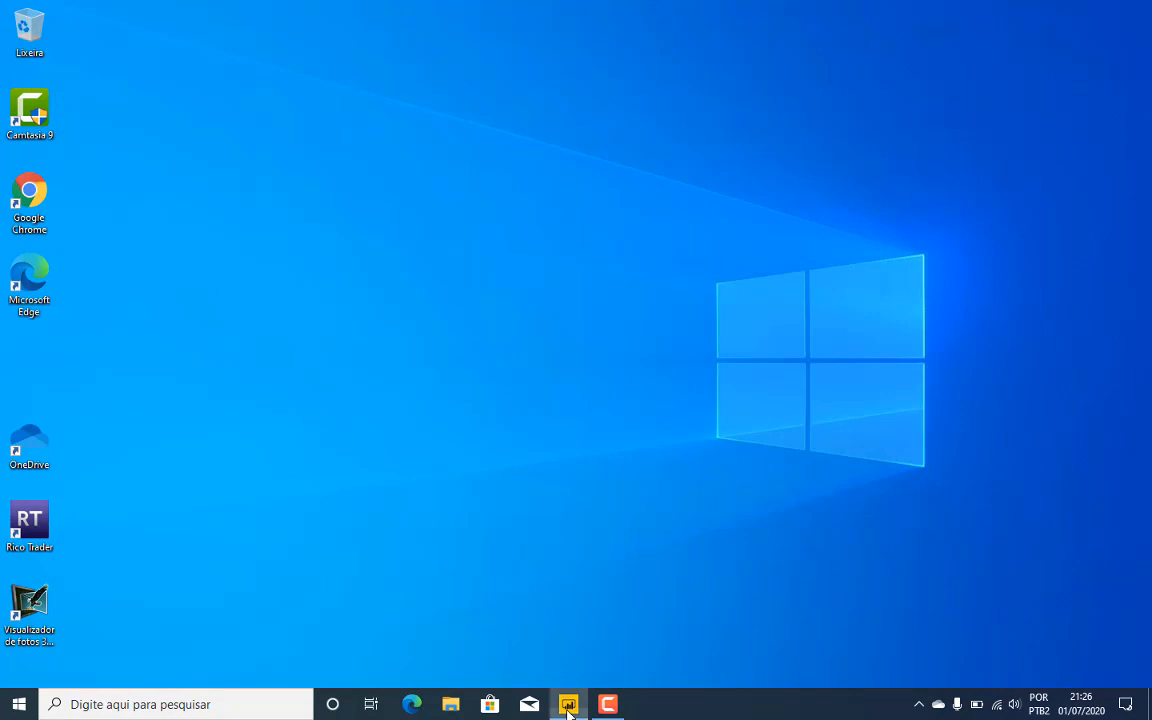
pyautogui.moveTo(588, 708)
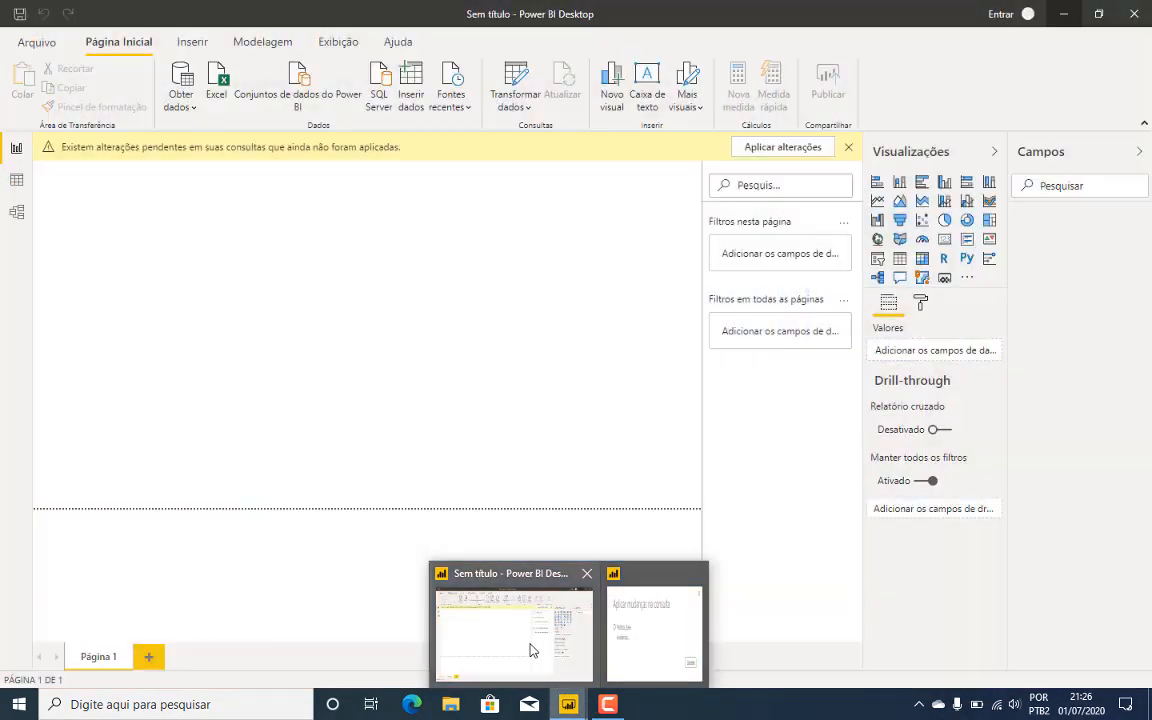
pyautogui.click(532, 652)
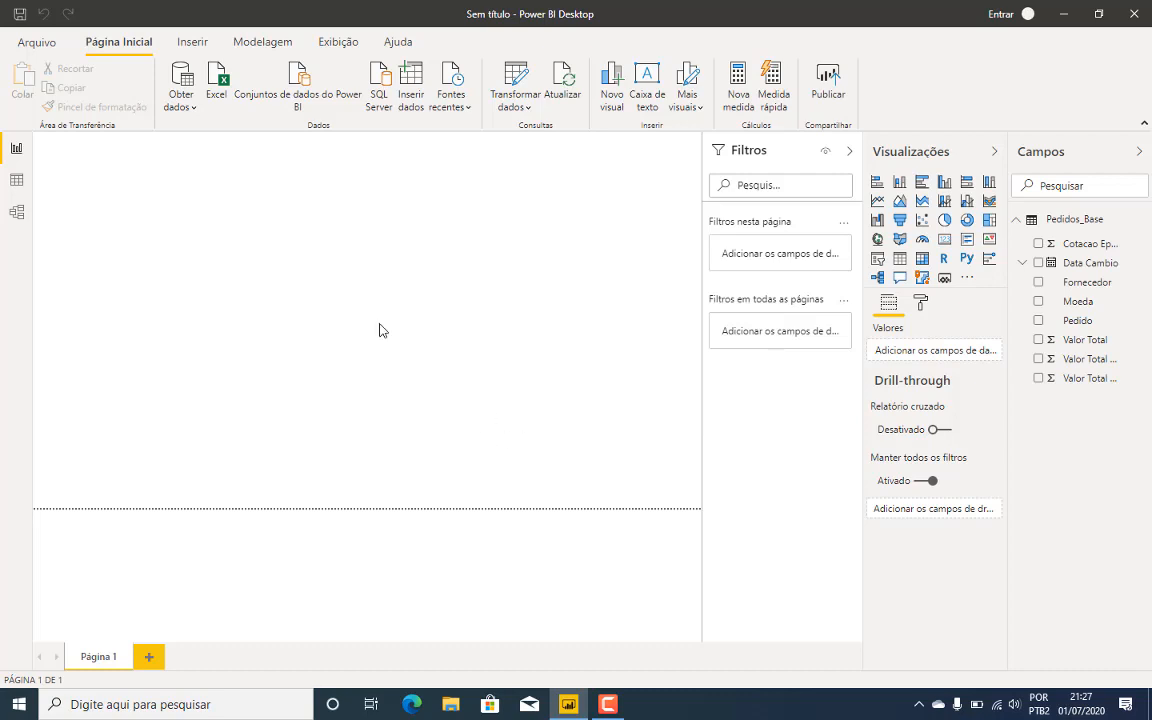
# Step: Show the loaded Pedidos_Base table in the data view
pyautogui.click(20, 182)
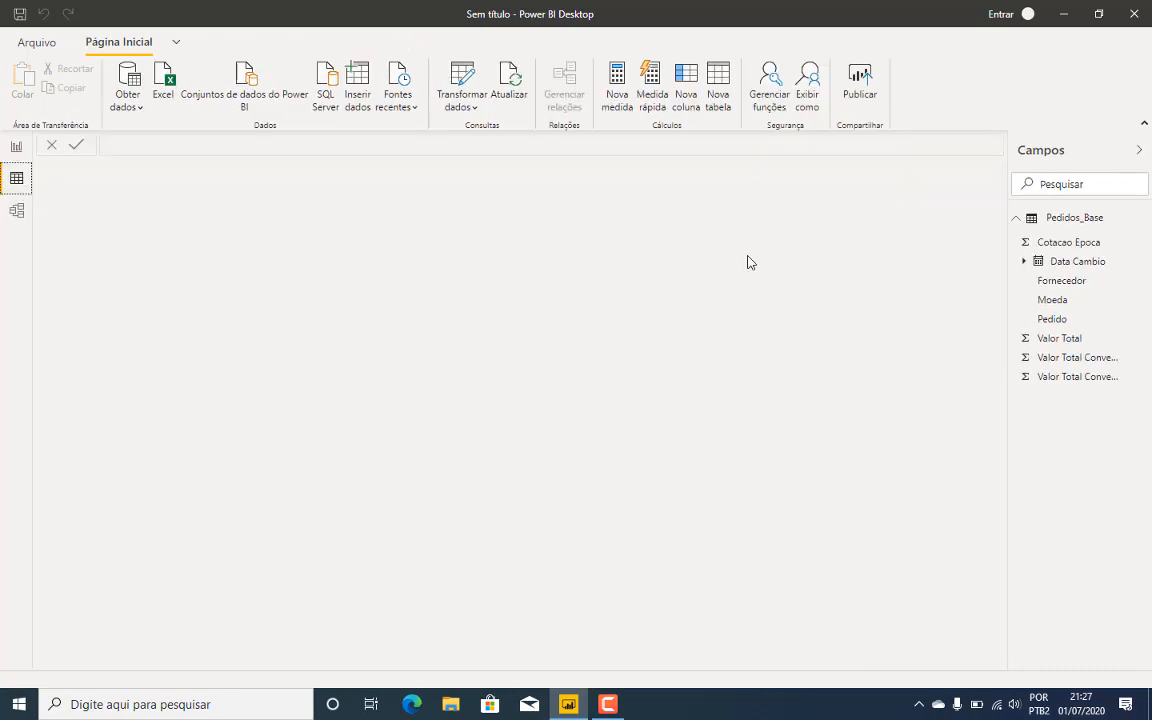
pyautogui.click(1070, 220)
pyautogui.click(1070, 220)
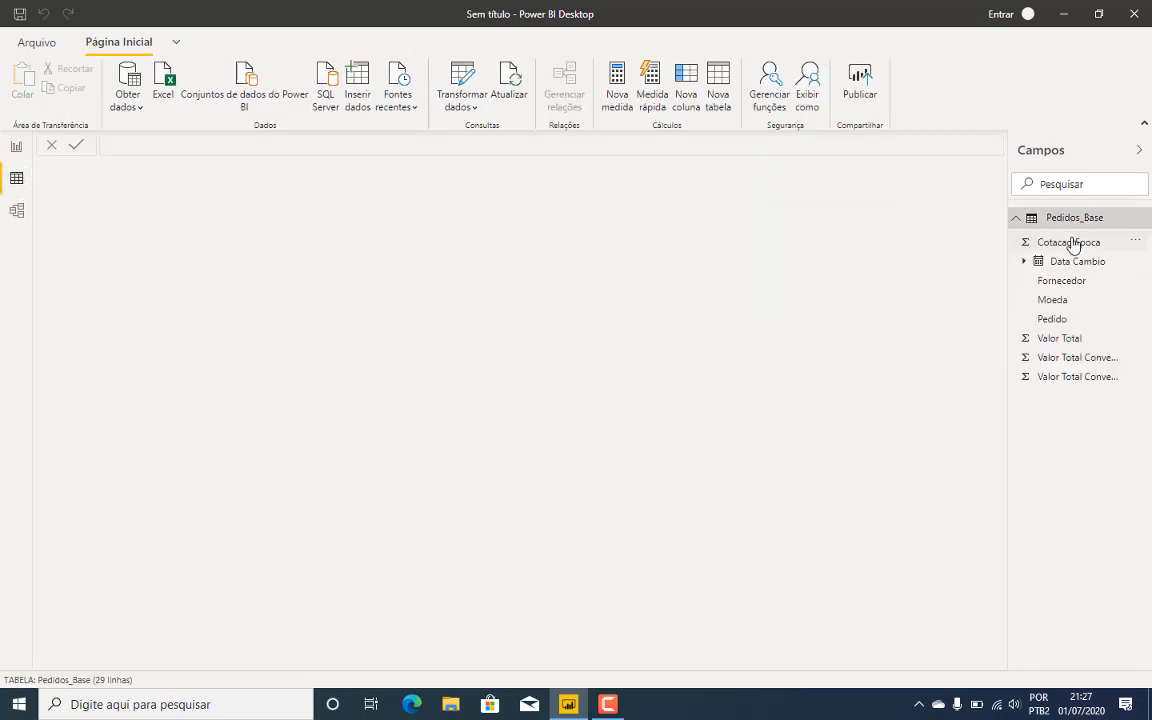
pyautogui.click(1071, 243)
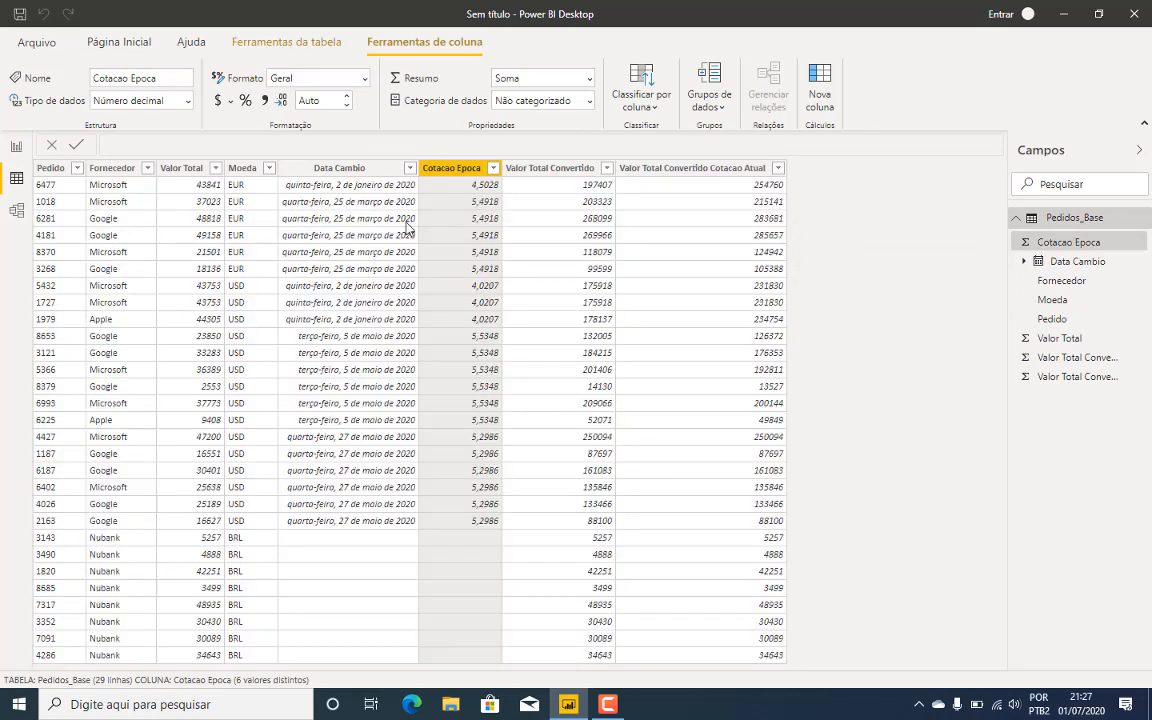
# Step: Format the Data Cambio column as a short date, 14/03/01 (dd/mm/yy)
pyautogui.click(348, 167)
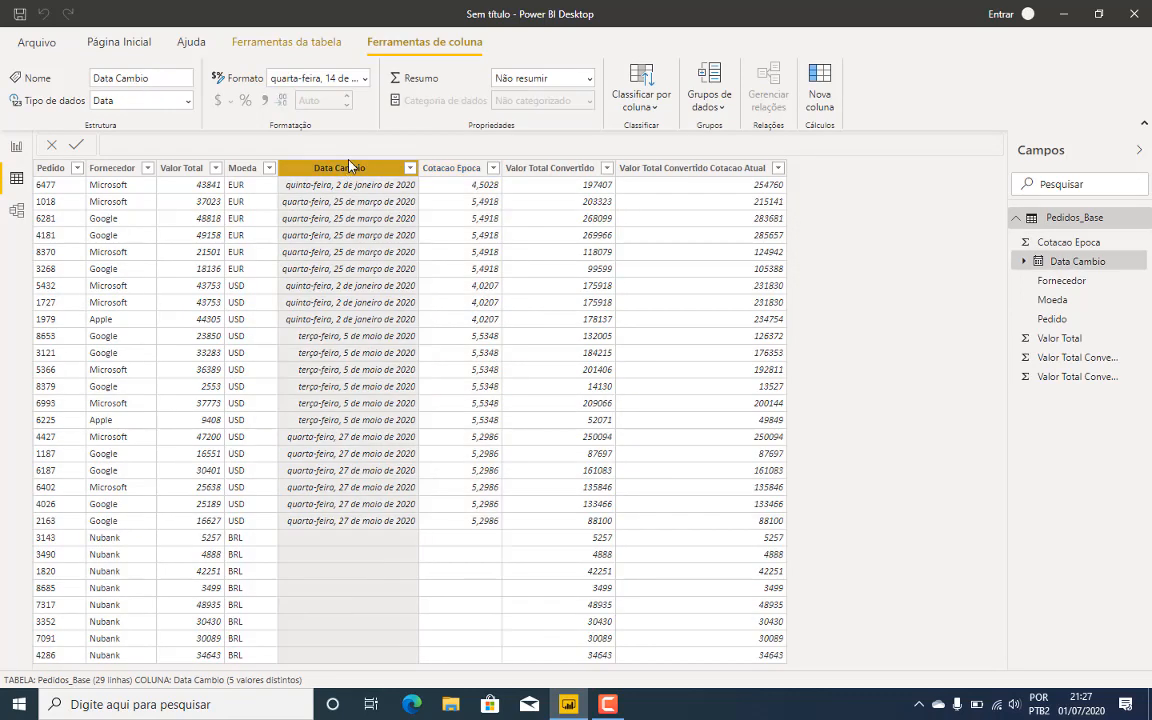
pyautogui.click(364, 80)
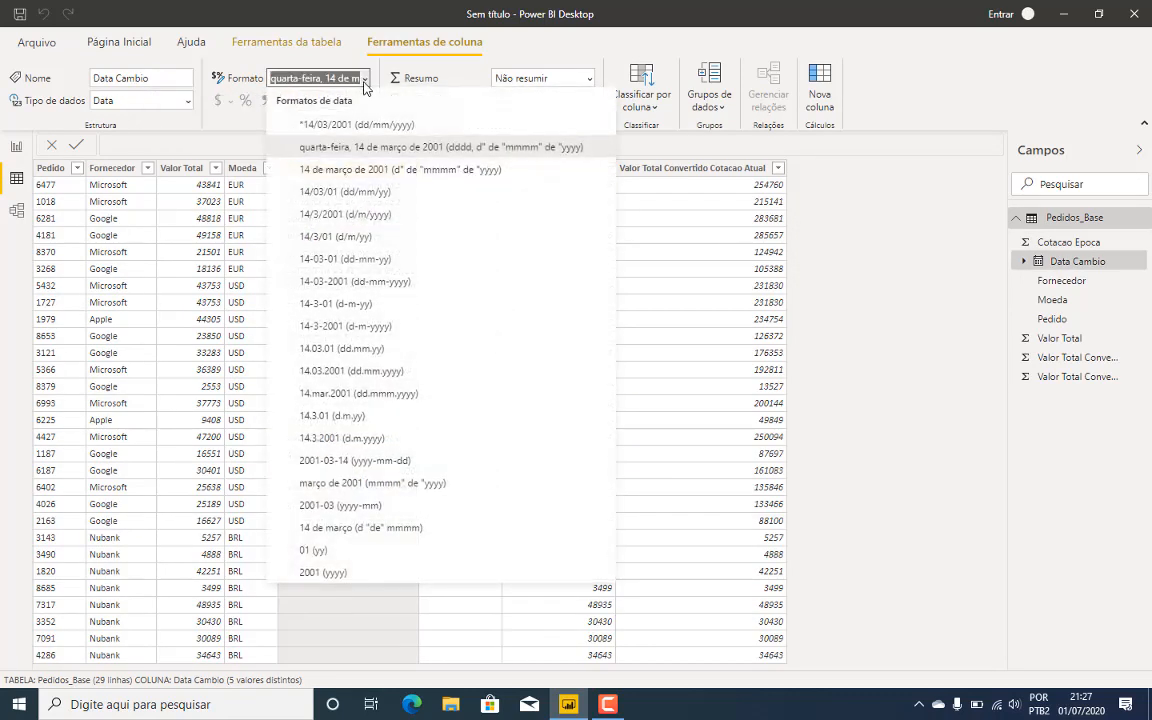
pyautogui.click(331, 192)
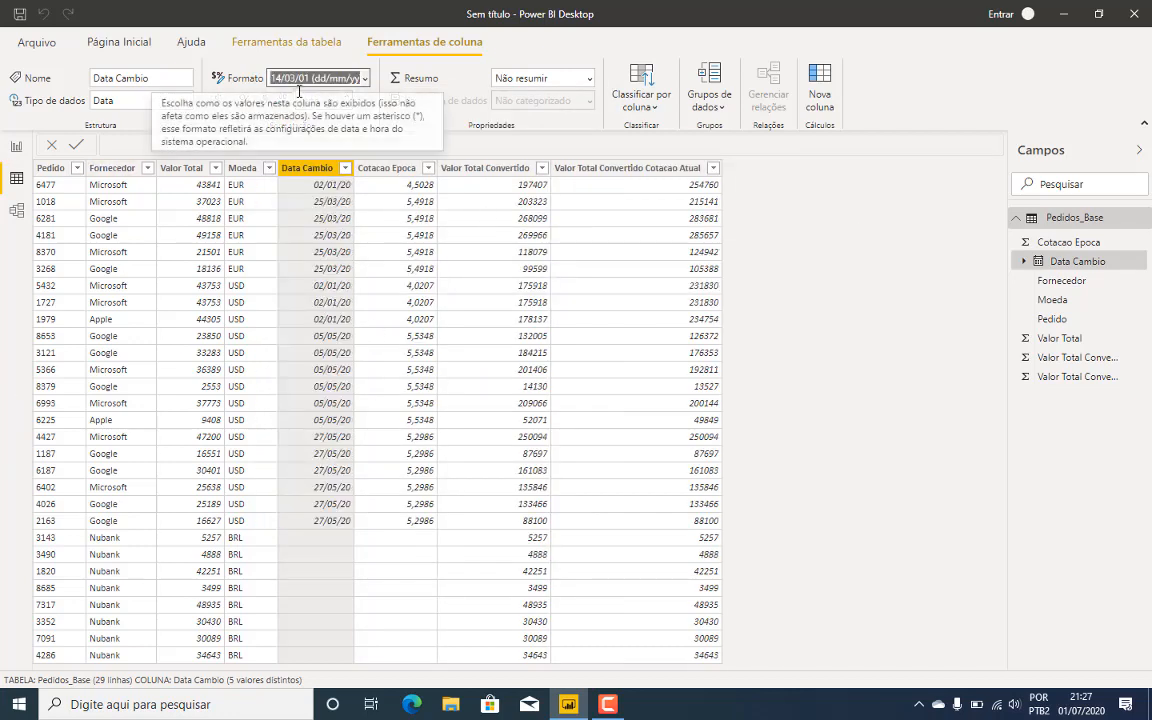
# Step: Apply the thousands separator to the Valor Total Convertido Cotacao Atual and Valor Total Convertido columns
pyautogui.click(628, 168)
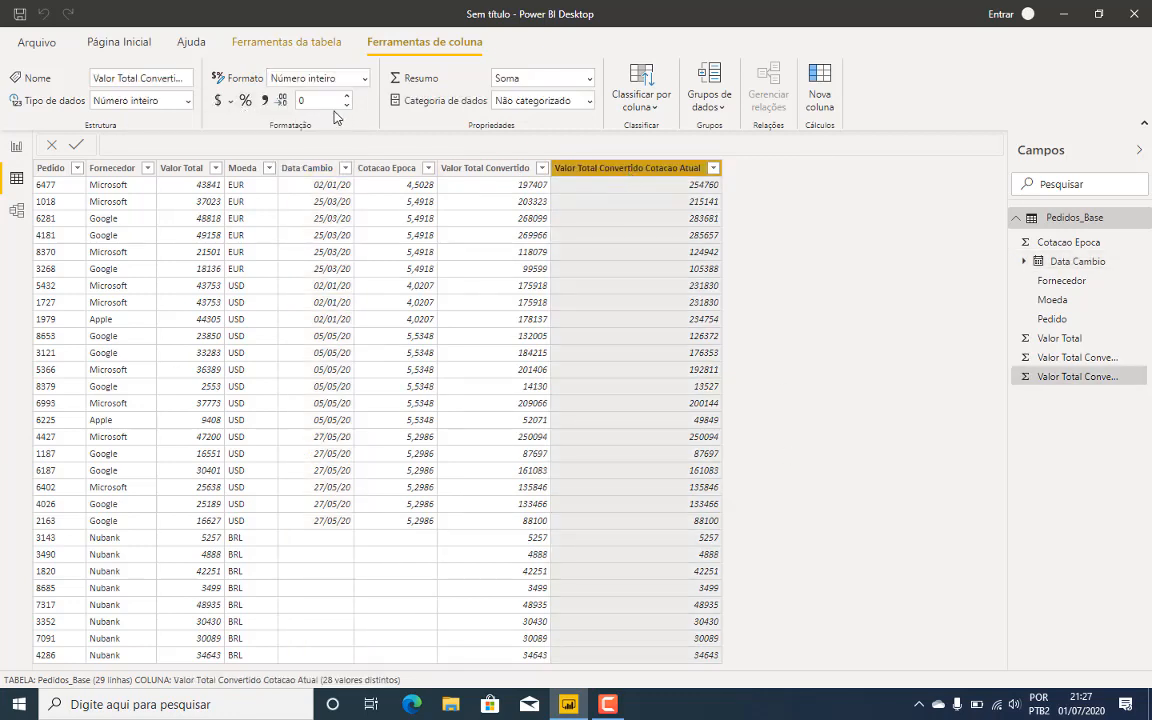
pyautogui.click(230, 101)
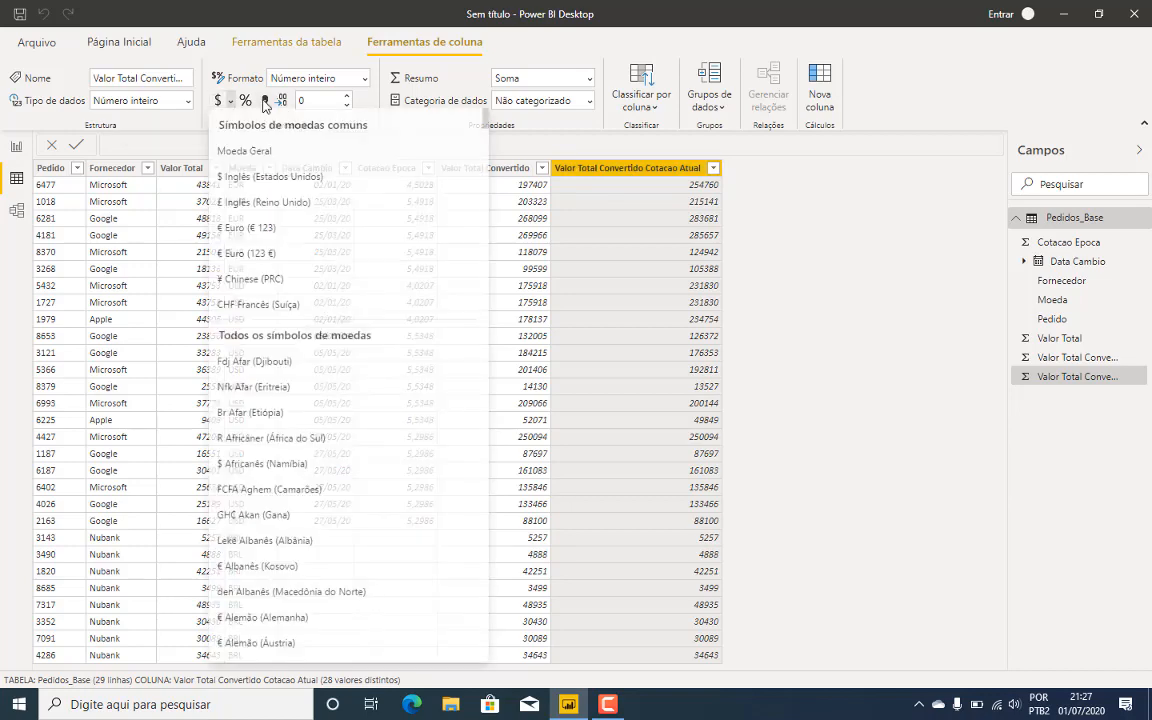
pyautogui.click(268, 102)
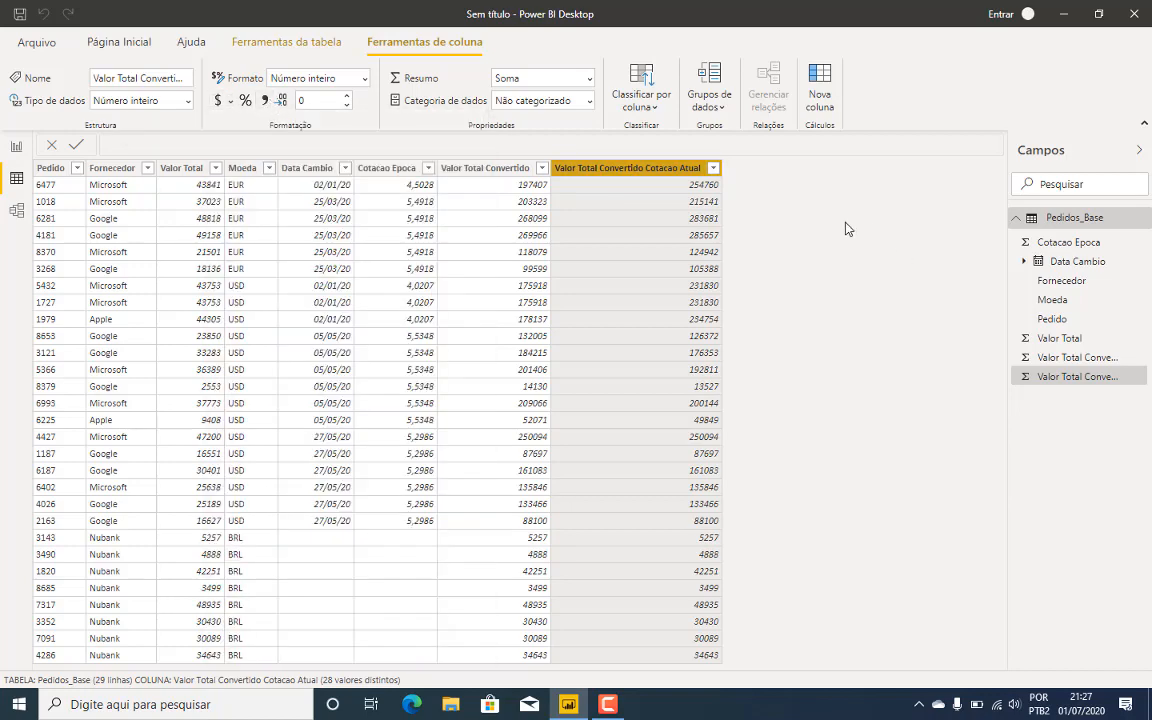
pyautogui.click(465, 168)
pyautogui.click(266, 101)
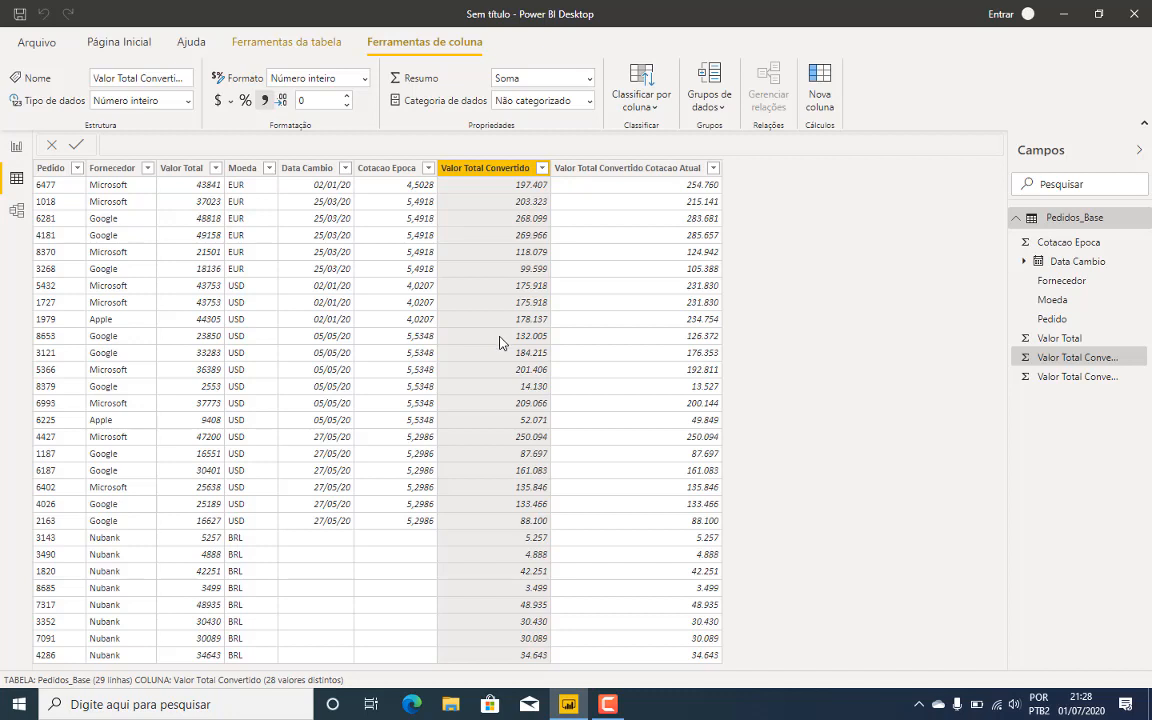
pyautogui.click(600, 706)
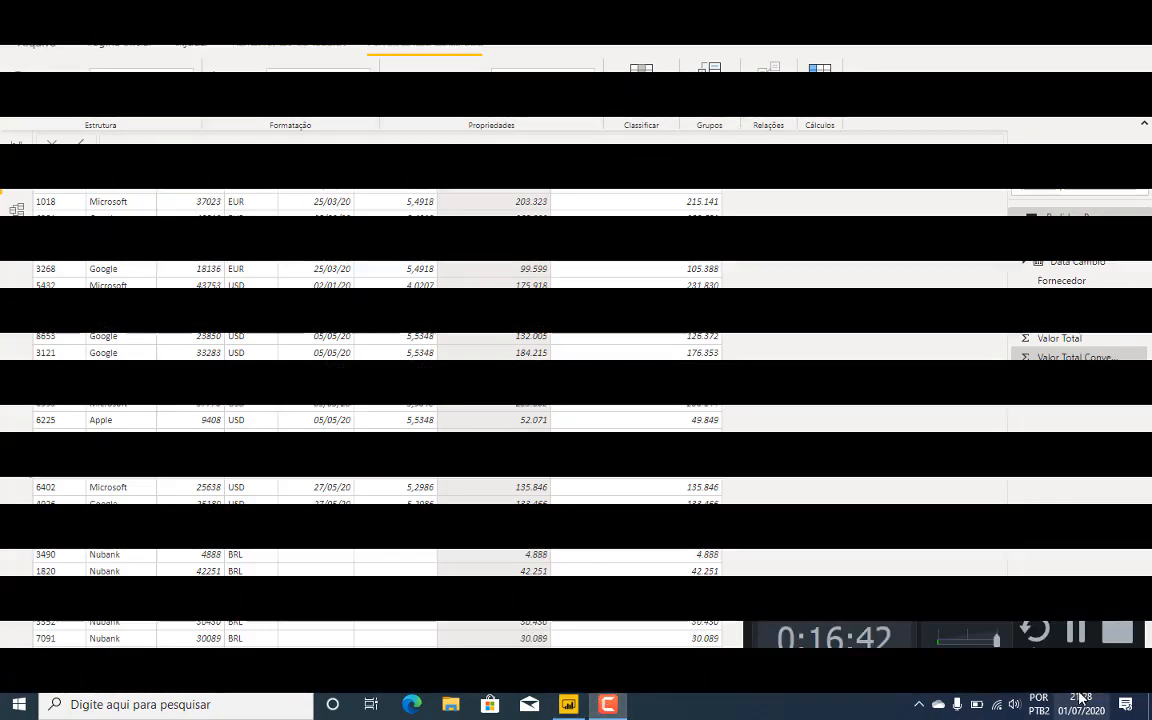